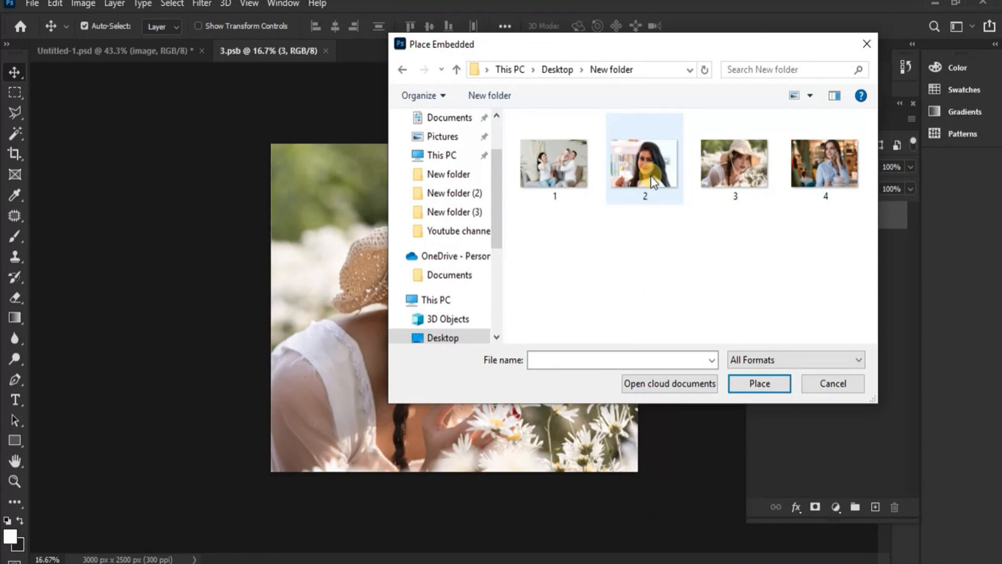
- Place photo 2 into the 3.psb smart object document and view the updated artwork in Untitled-1.psd
{"action": "left_click", "coordinate": [653, 182]}
{"action": "left_click", "coordinate": [761, 385]}
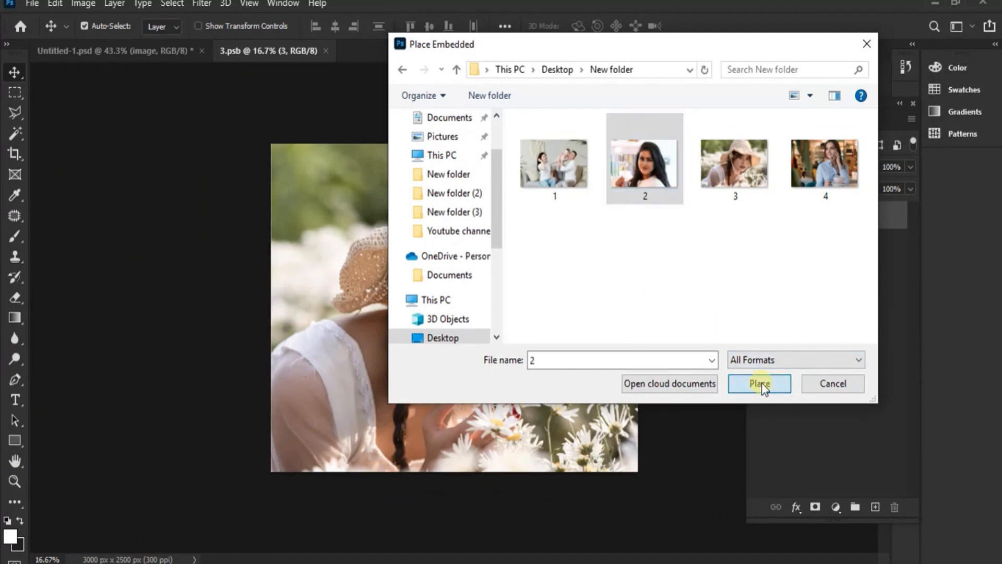
{"action": "left_click", "coordinate": [104, 50]}
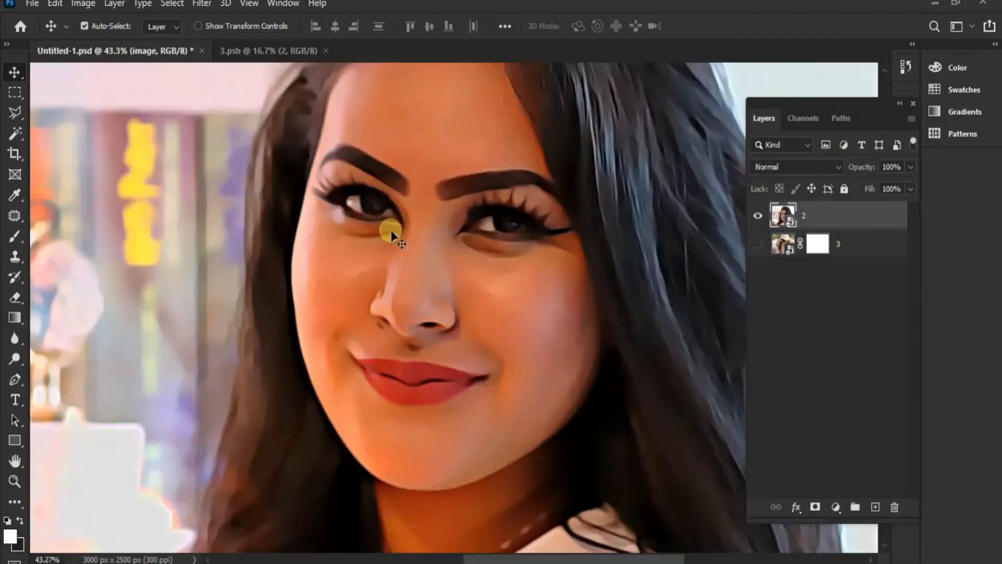
{"action": "scroll", "coordinate": [339, 238], "scroll_direction": "down", "scroll_amount": 4}
{"action": "scroll", "coordinate": [322, 244], "scroll_direction": "down", "scroll_amount": 2}
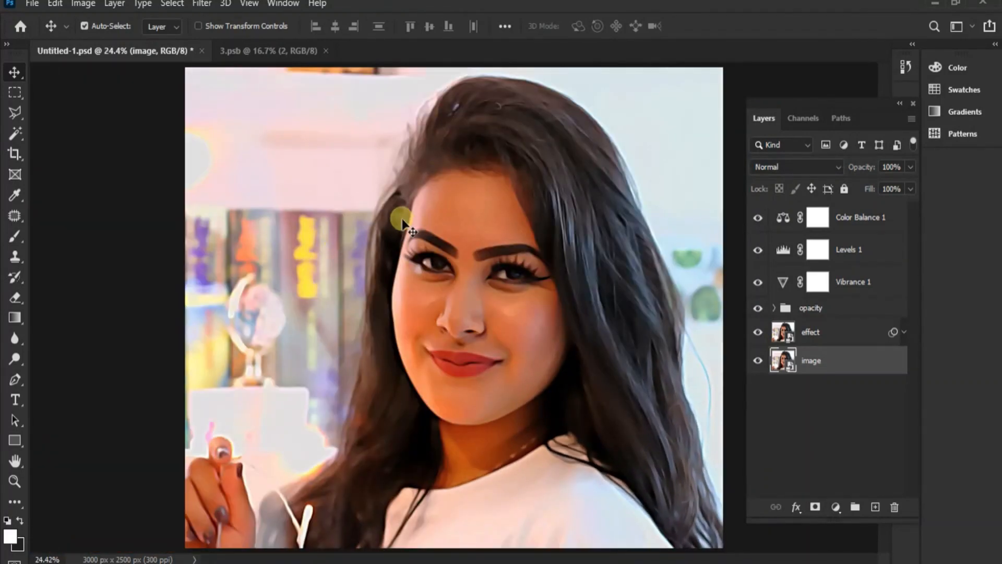
{"action": "scroll", "coordinate": [684, 287], "scroll_direction": "down", "scroll_amount": 2}
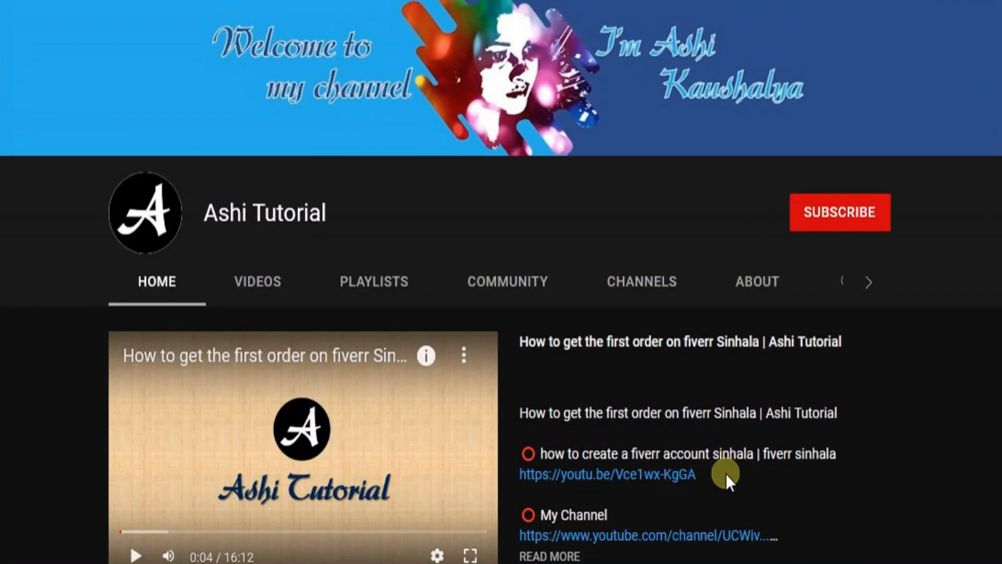
- Subscribe to the displayed YouTube channel and set its notifications to All
{"action": "left_click", "coordinate": [830, 214]}
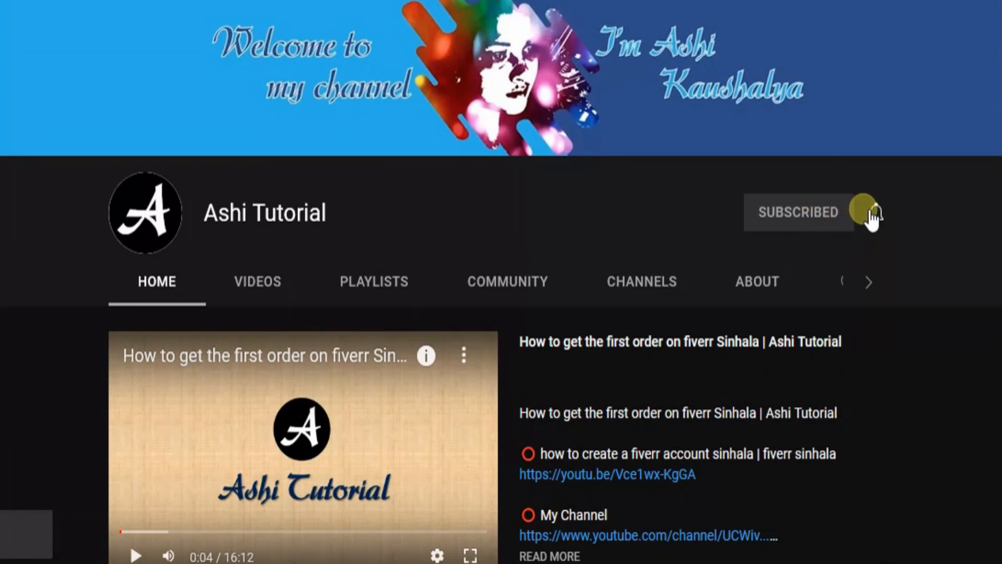
{"action": "left_click", "coordinate": [876, 213]}
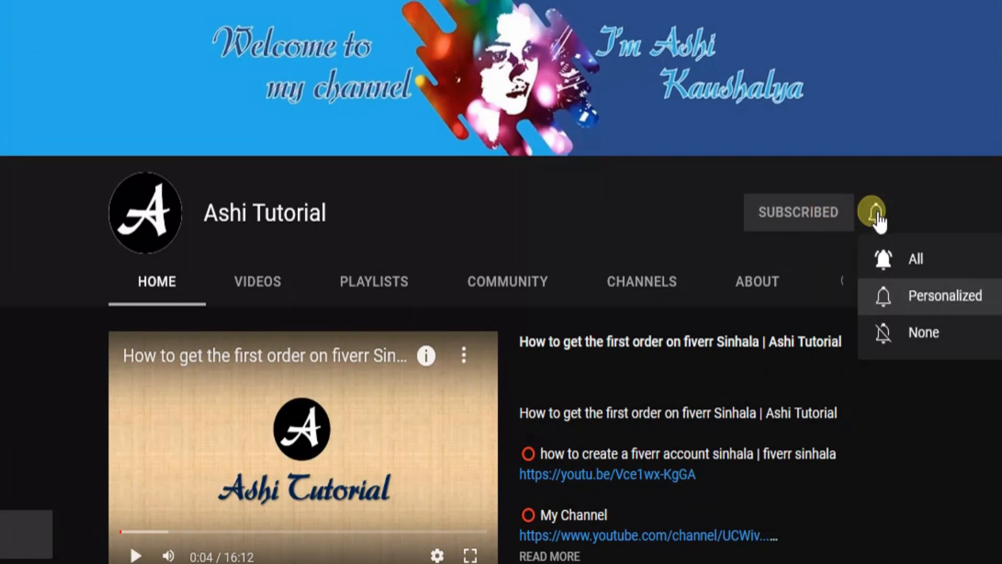
{"action": "left_click", "coordinate": [890, 258]}
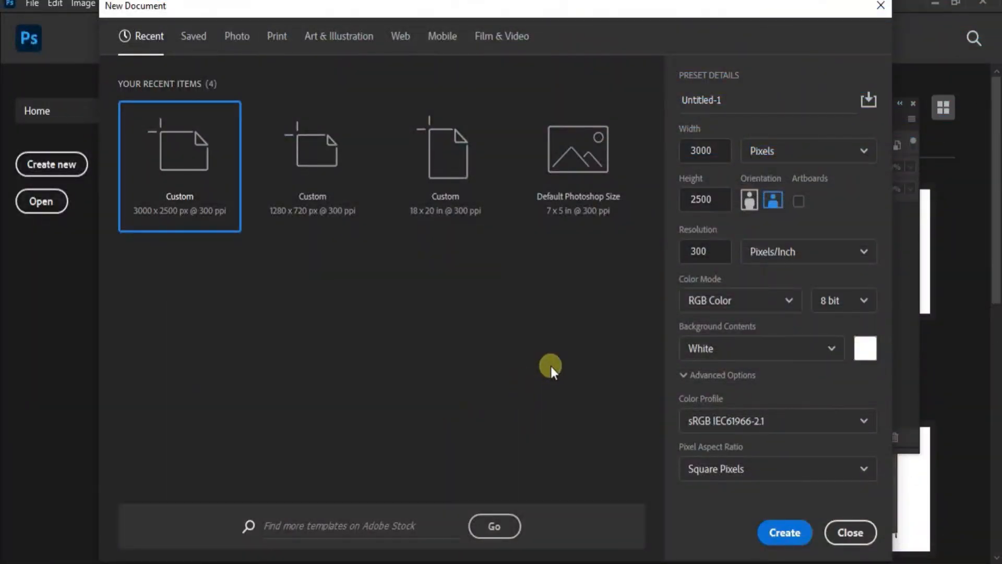
- Create a new Photoshop document of 3000 x 2500 pixels at 300 pixels/inch in RGB Color with a white background
{"action": "left_click", "coordinate": [723, 154]}
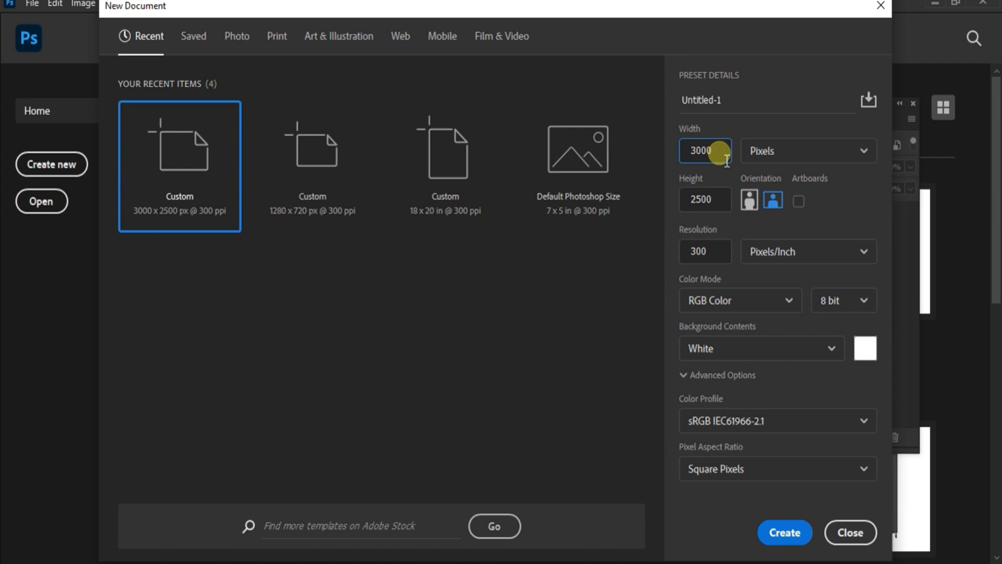
{"action": "left_click", "coordinate": [724, 201]}
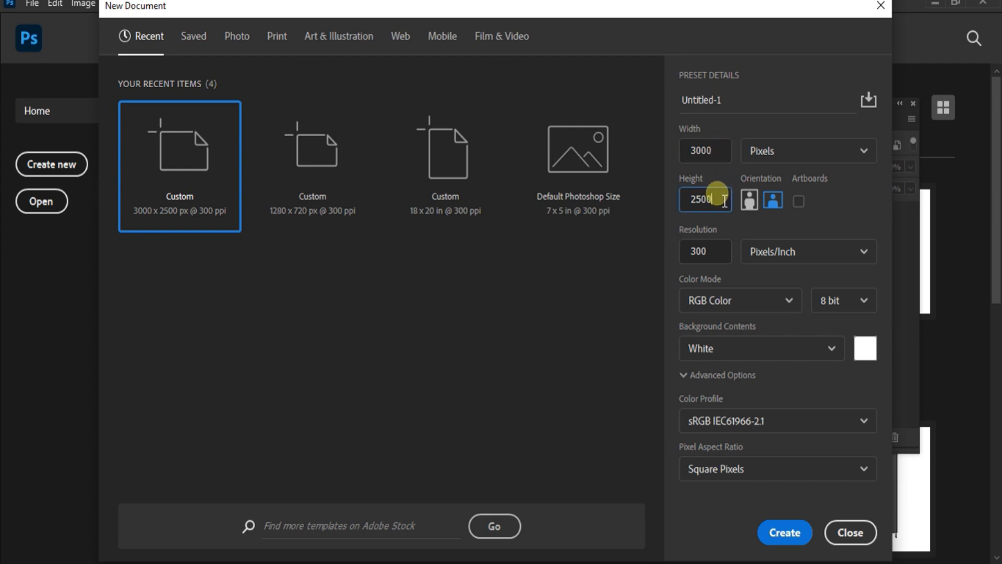
{"action": "left_click", "coordinate": [731, 253]}
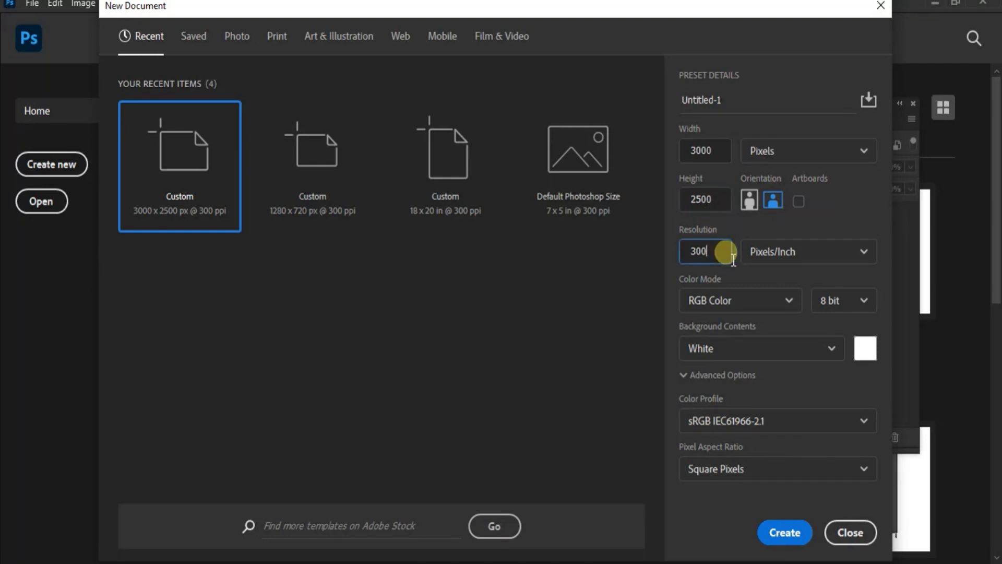
{"action": "left_click", "coordinate": [788, 303]}
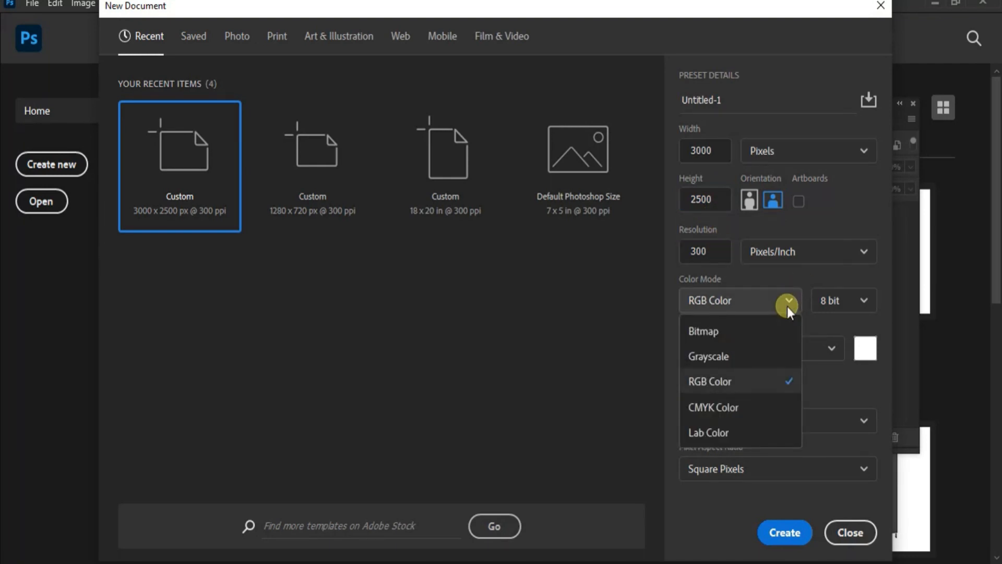
{"action": "left_click", "coordinate": [754, 380]}
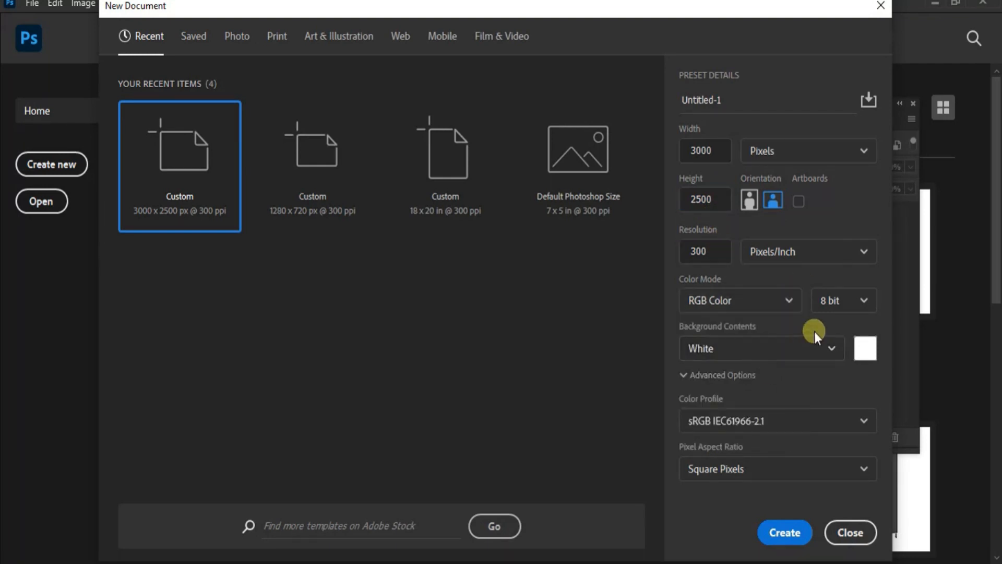
{"action": "left_click", "coordinate": [784, 533]}
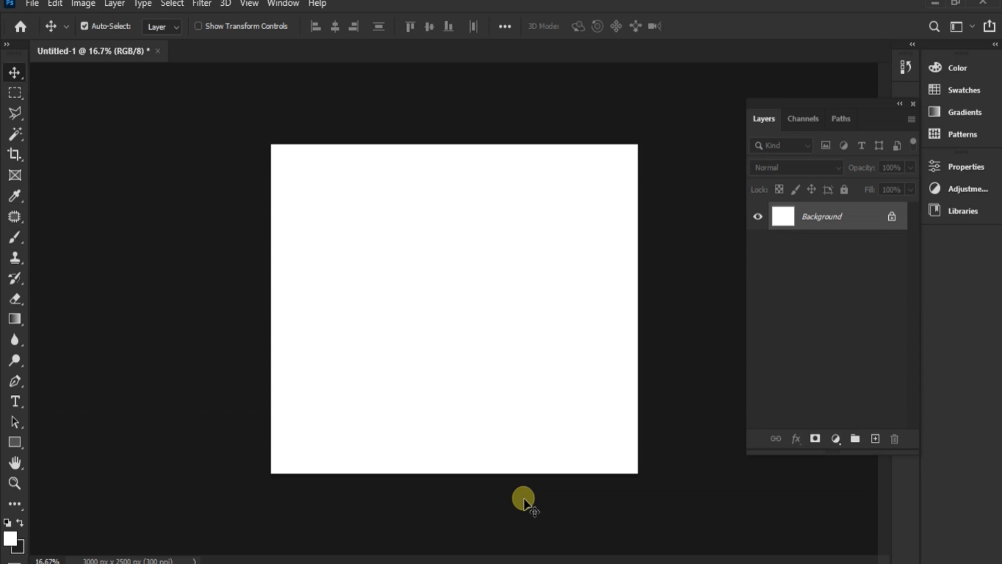
- Place photo 3 from New folder as an embedded image in the blank document
{"action": "left_click", "coordinate": [31, 4]}
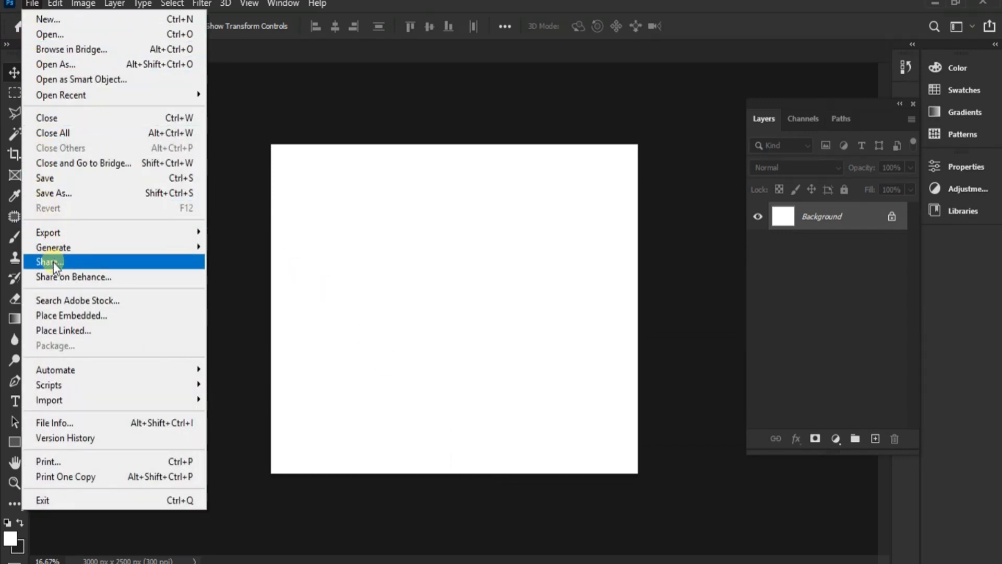
{"action": "left_click", "coordinate": [65, 315]}
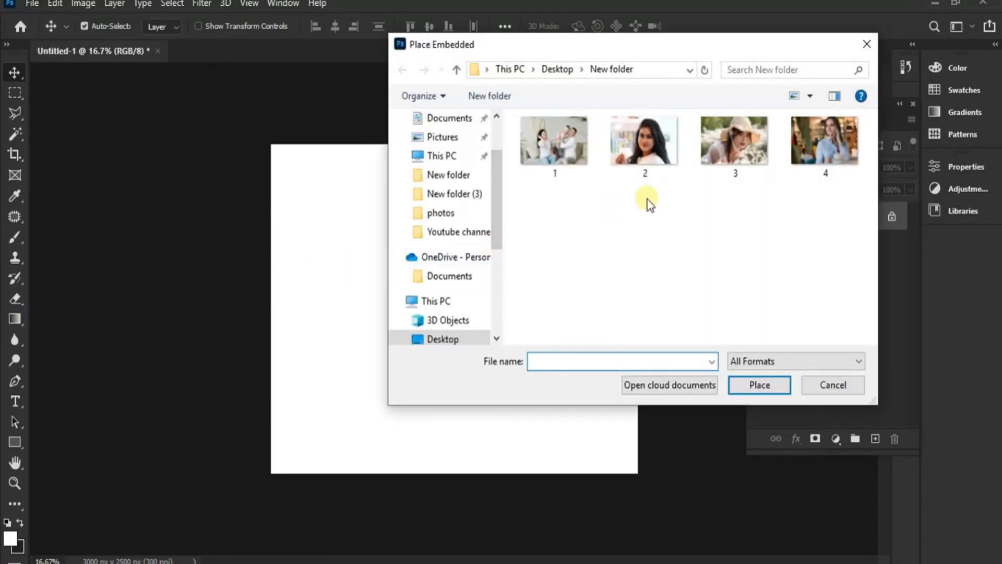
{"action": "left_click", "coordinate": [734, 162]}
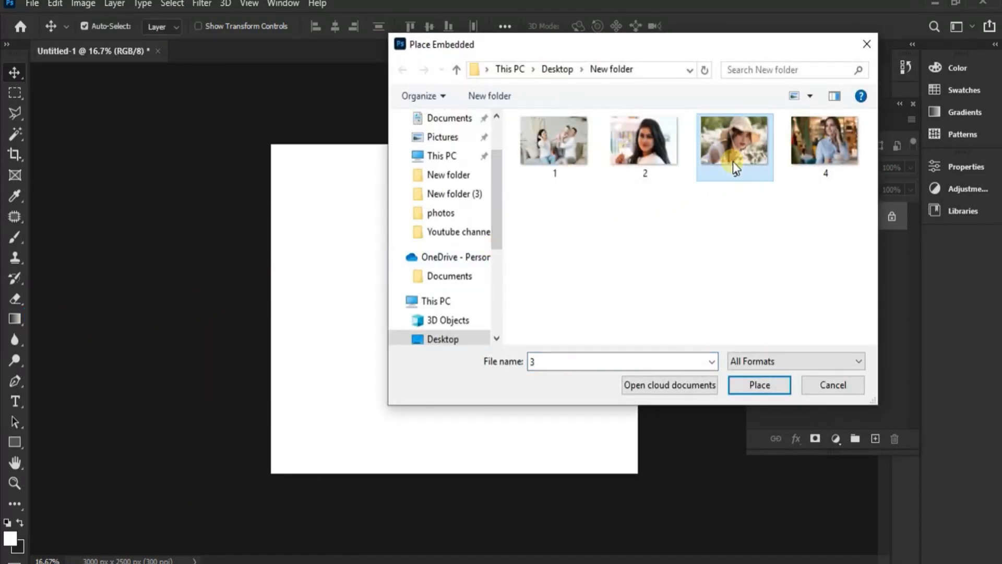
{"action": "left_click", "coordinate": [766, 388]}
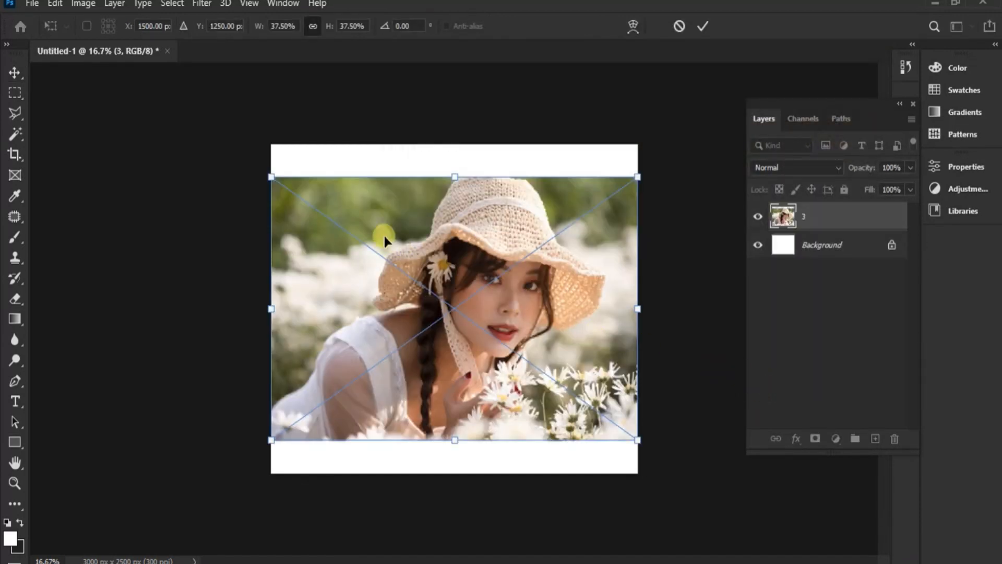
- Scale the placed photo to about 47.5% and position it so it covers the whole canvas
{"action": "left_click_drag", "start_coordinate": [271, 177], "coordinate": [225, 144]}
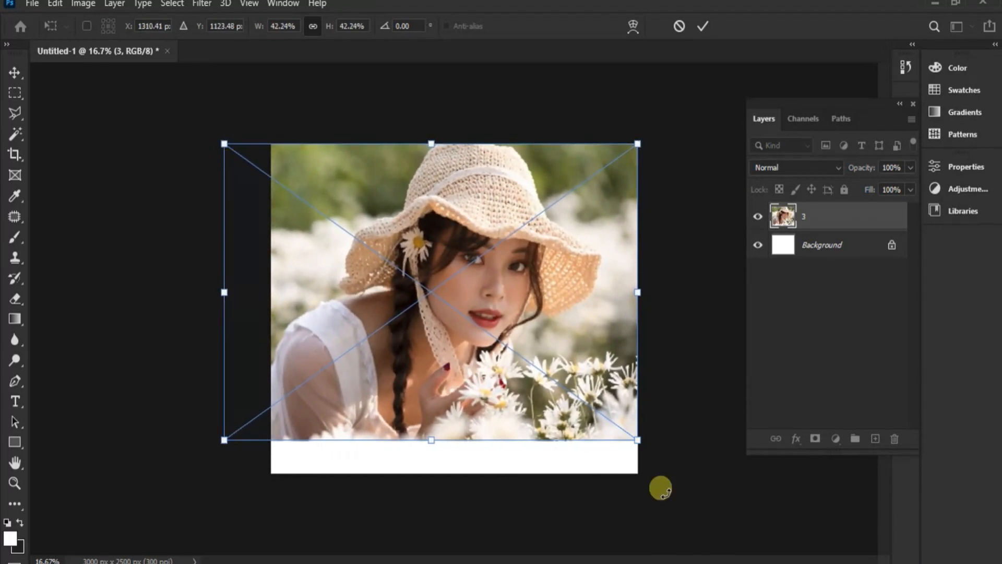
{"action": "left_click_drag", "start_coordinate": [638, 440], "coordinate": [708, 449]}
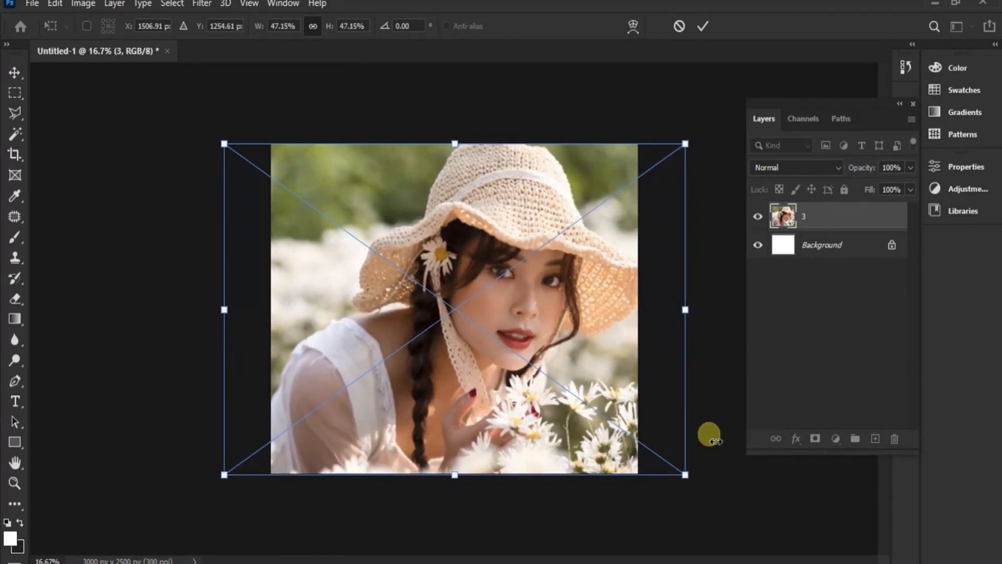
{"action": "left_click_drag", "start_coordinate": [600, 399], "coordinate": [574, 398]}
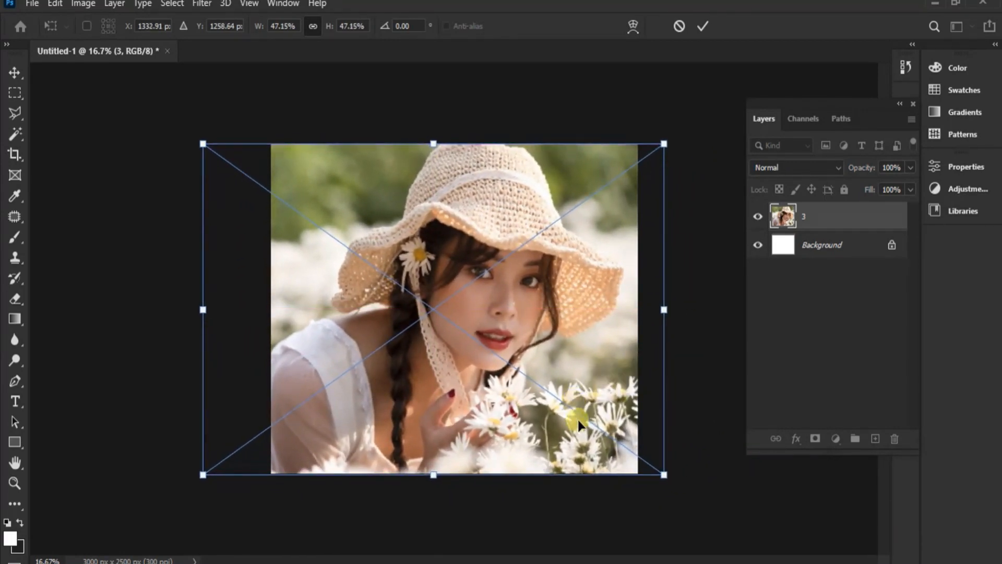
{"action": "left_click_drag", "start_coordinate": [662, 476], "coordinate": [667, 478]}
{"action": "key", "text": "Return"}
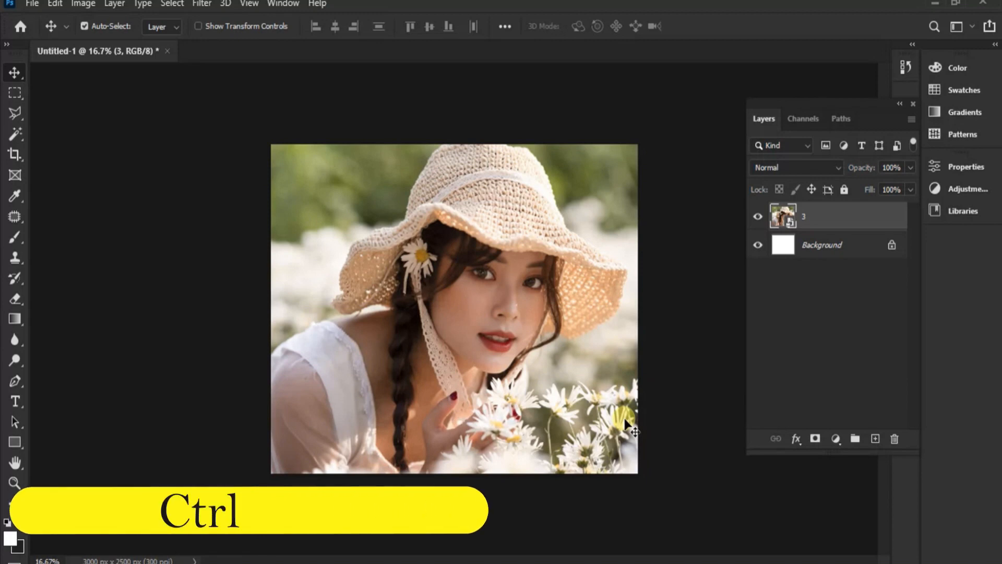
{"action": "key", "text": "ctrl+t"}
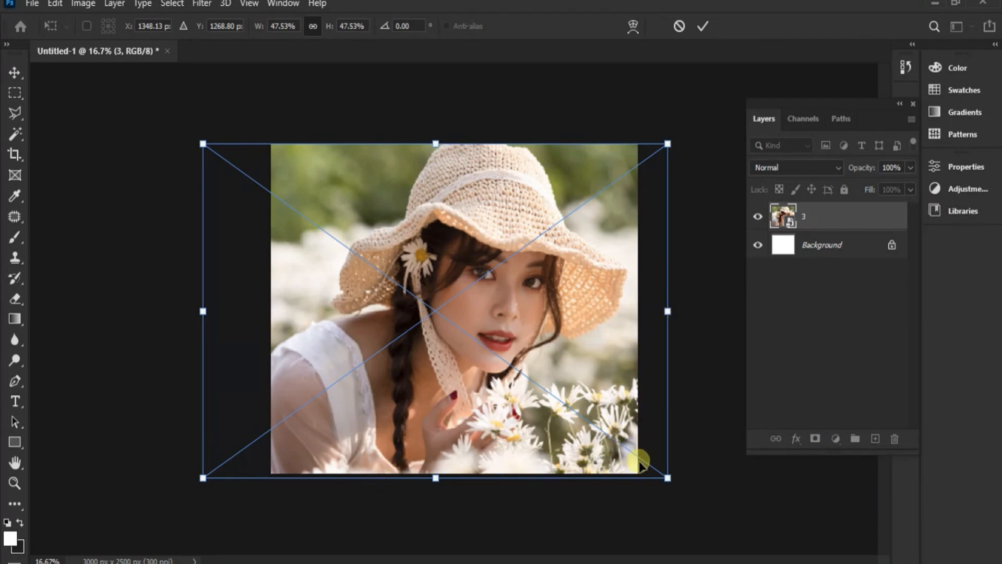
{"action": "key", "text": "Return"}
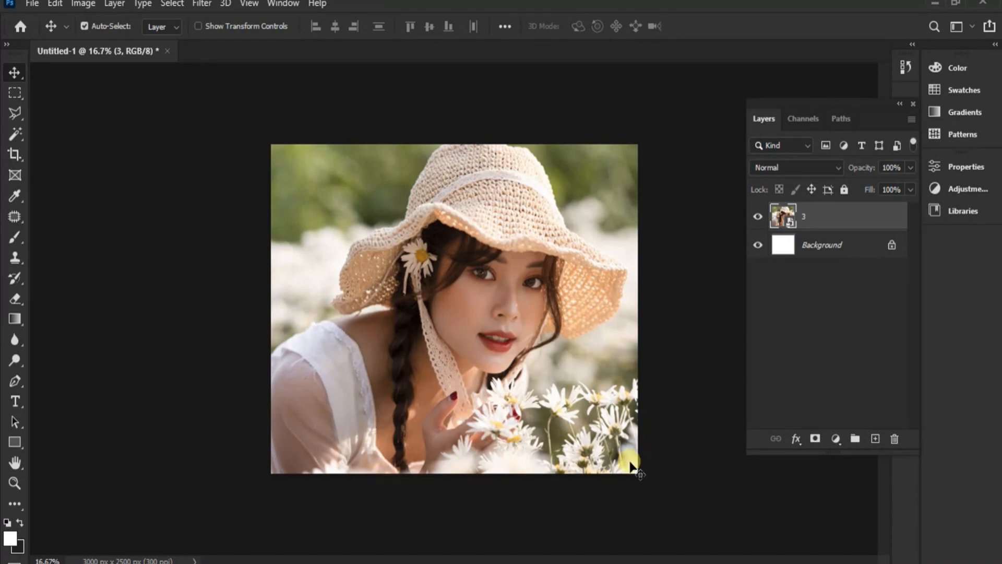
- Mask the photo layer to the full canvas area and convert it to a smart object, checking its bounds
{"action": "key", "text": "ctrl+a"}
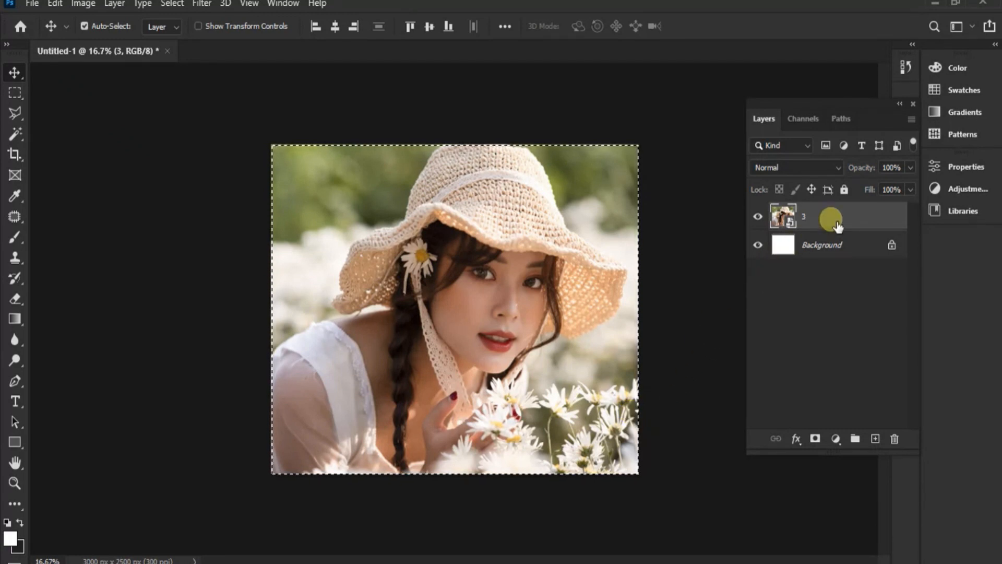
{"action": "left_click", "coordinate": [816, 438]}
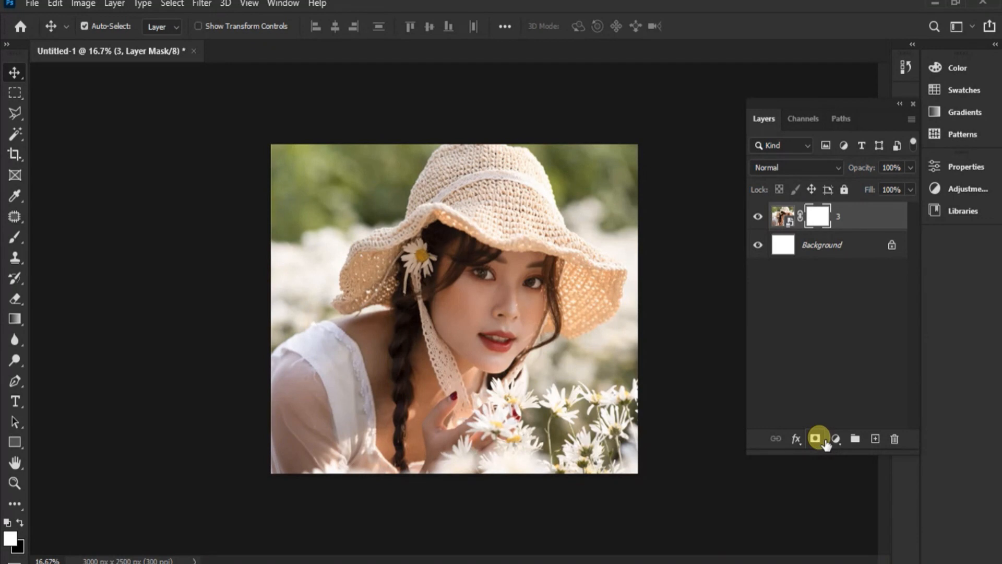
{"action": "right_click", "coordinate": [864, 218]}
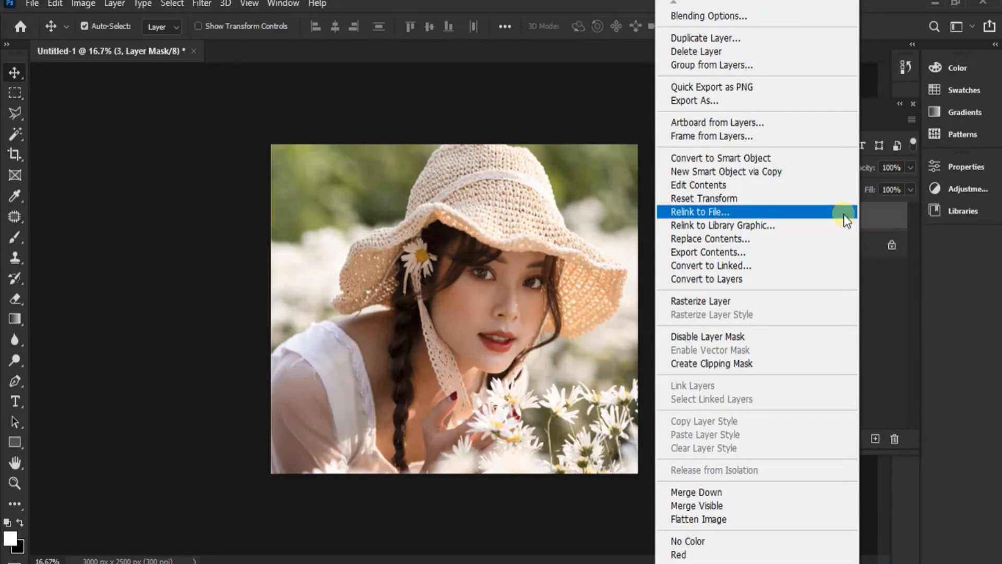
{"action": "left_click", "coordinate": [706, 158]}
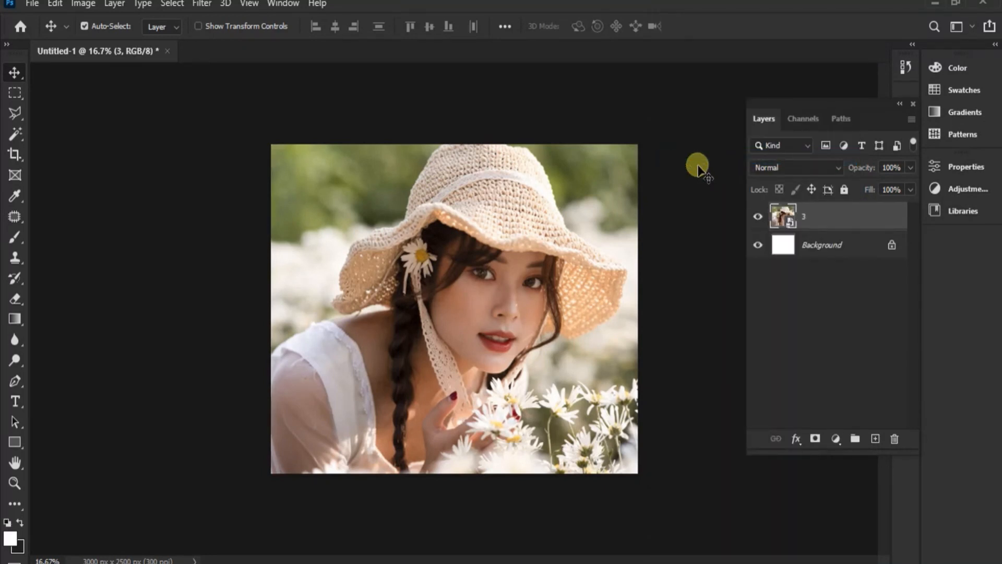
{"action": "key", "text": "ctrl+t"}
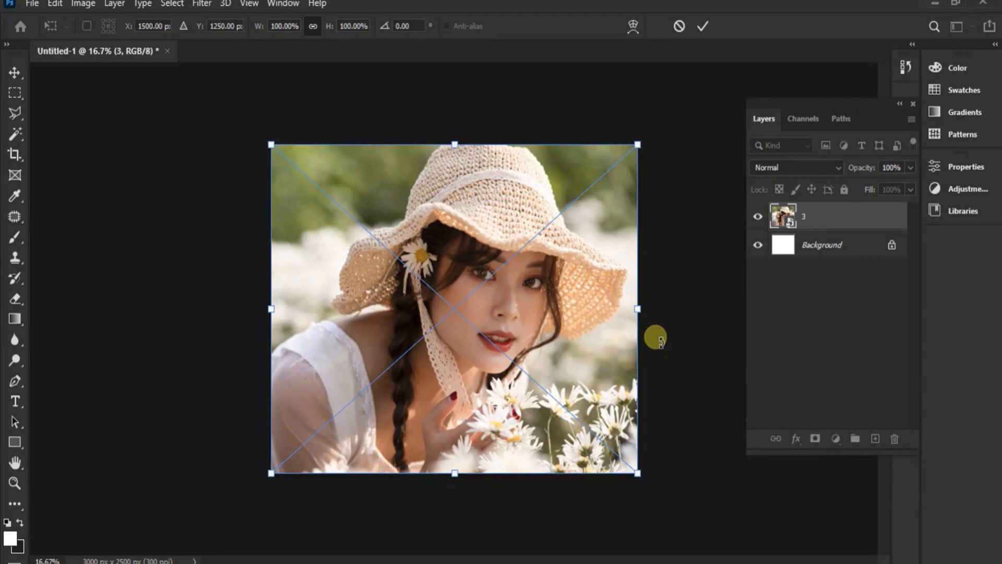
{"action": "key", "text": "Return"}
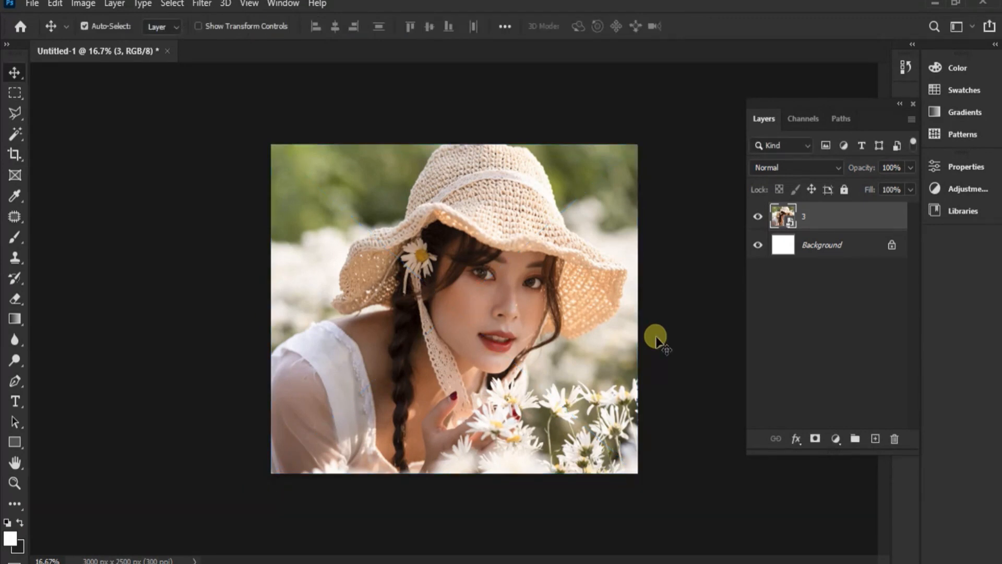
- Rename the photo layer to "image" and delete the Background layer
{"action": "double_click", "coordinate": [807, 217]}
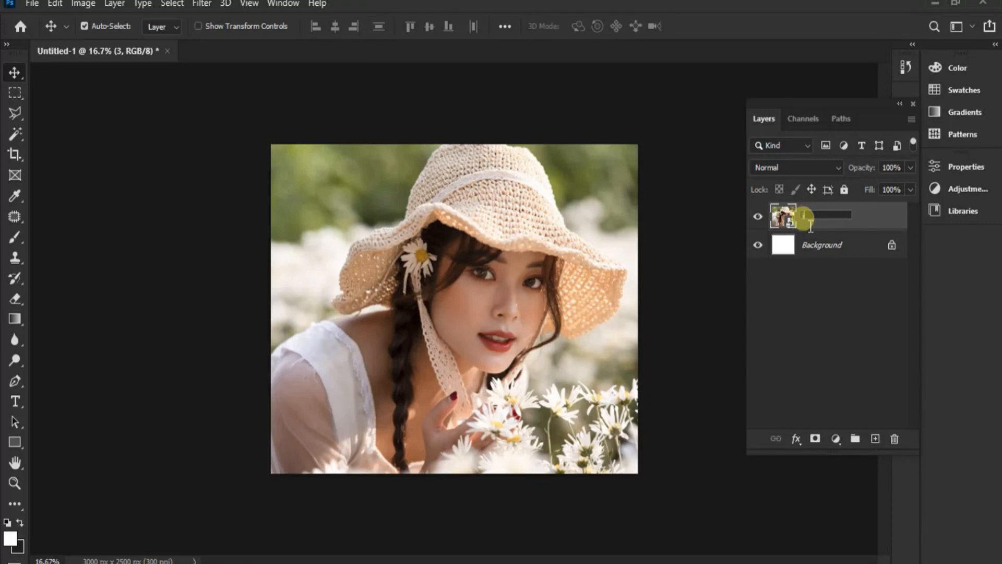
{"action": "type", "text": "image"}
{"action": "left_click", "coordinate": [722, 302]}
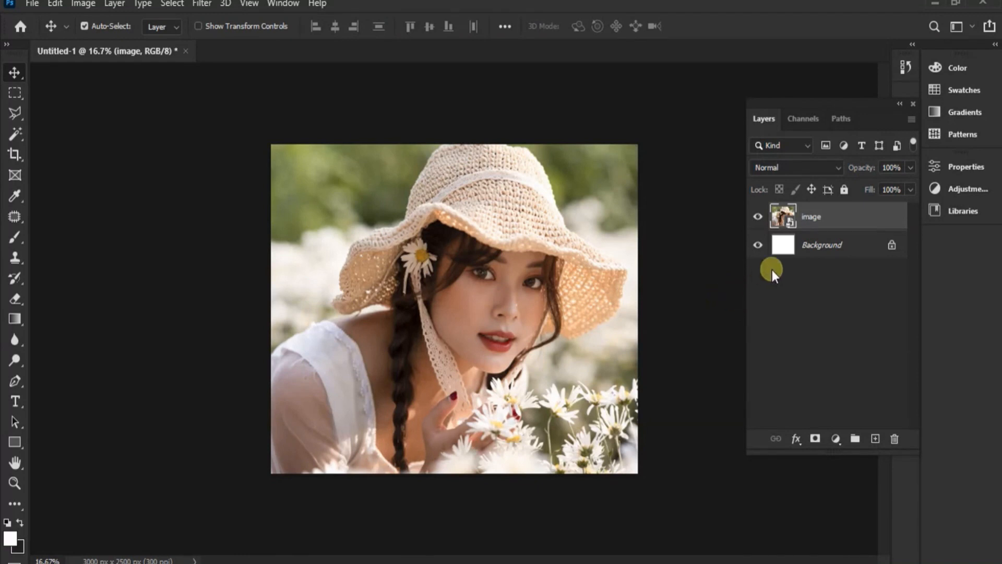
{"action": "left_click_drag", "start_coordinate": [816, 251], "coordinate": [894, 439]}
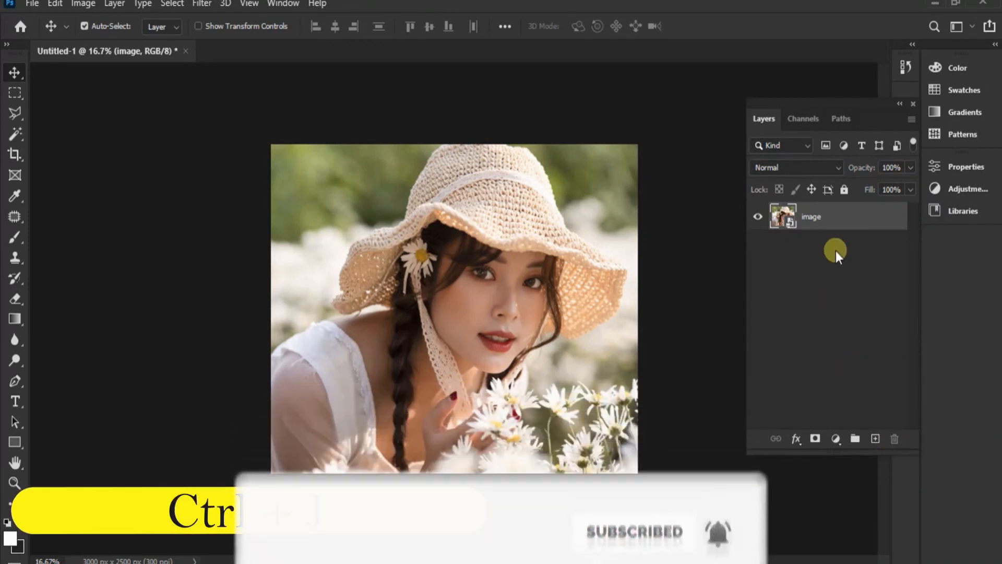
- Duplicate the image layer and rename the copy to "effect"
{"action": "key", "text": "ctrl+j"}
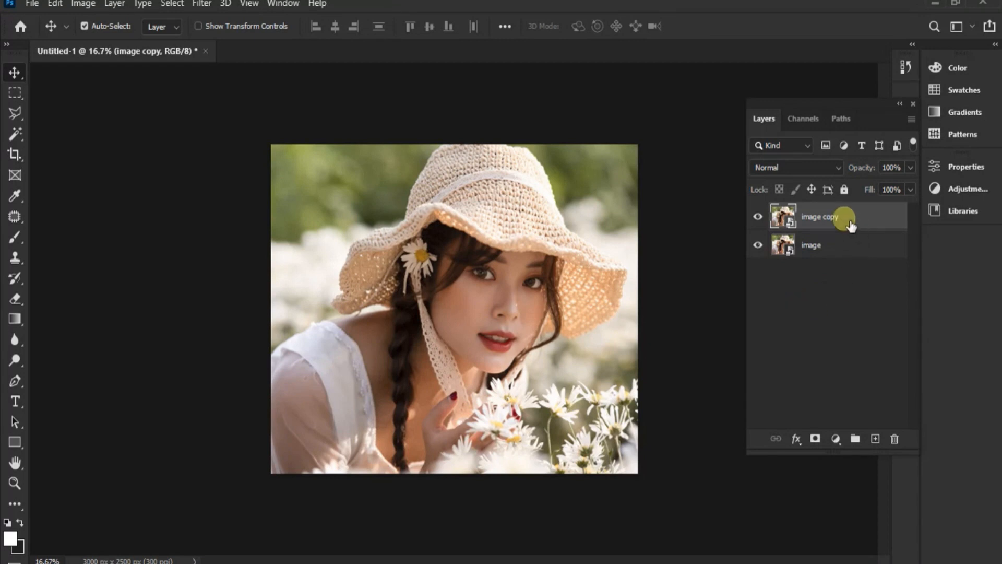
{"action": "double_click", "coordinate": [820, 217]}
{"action": "type", "text": "eff"}
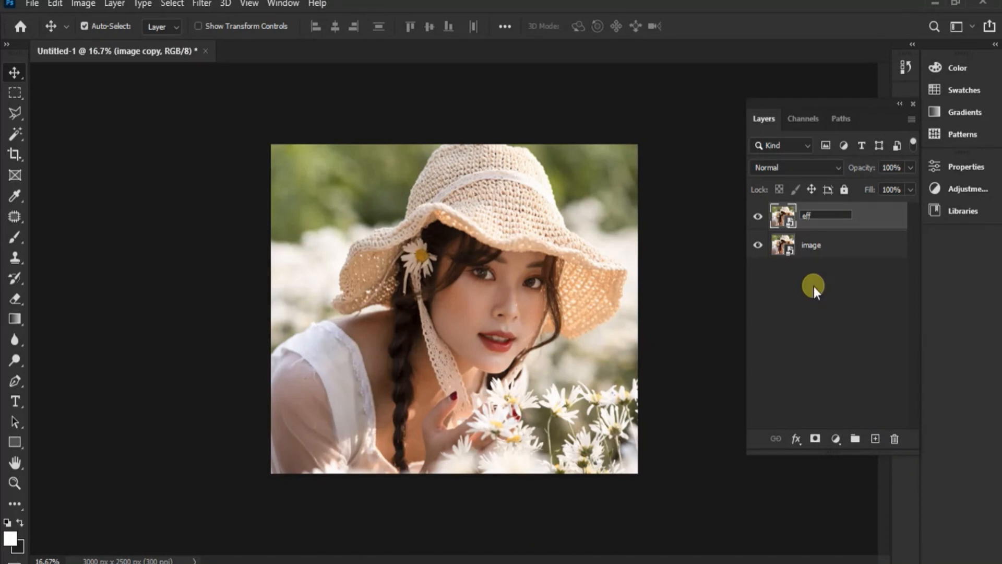
{"action": "type", "text": "ect"}
{"action": "left_click", "coordinate": [814, 286]}
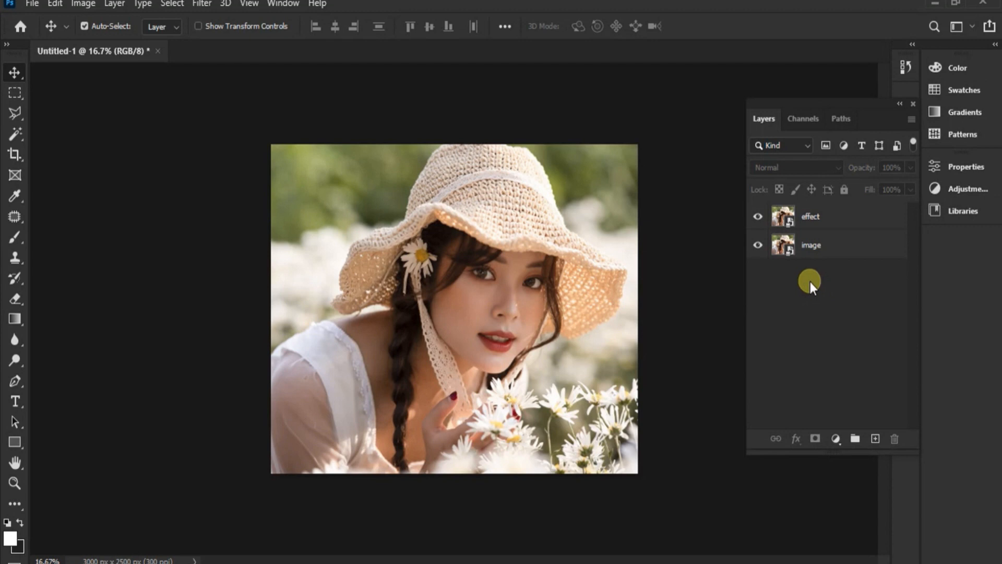
- Apply an Unsharp Mask filter to the effect layer with amount 150%, radius 3.0 pixels and threshold 0 levels
{"action": "left_click", "coordinate": [829, 221]}
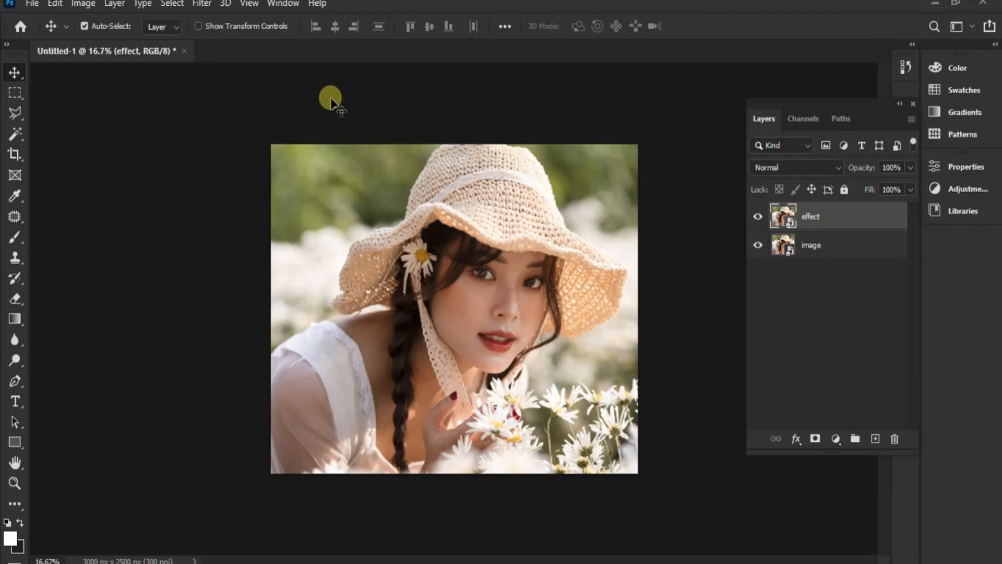
{"action": "left_click", "coordinate": [201, 5]}
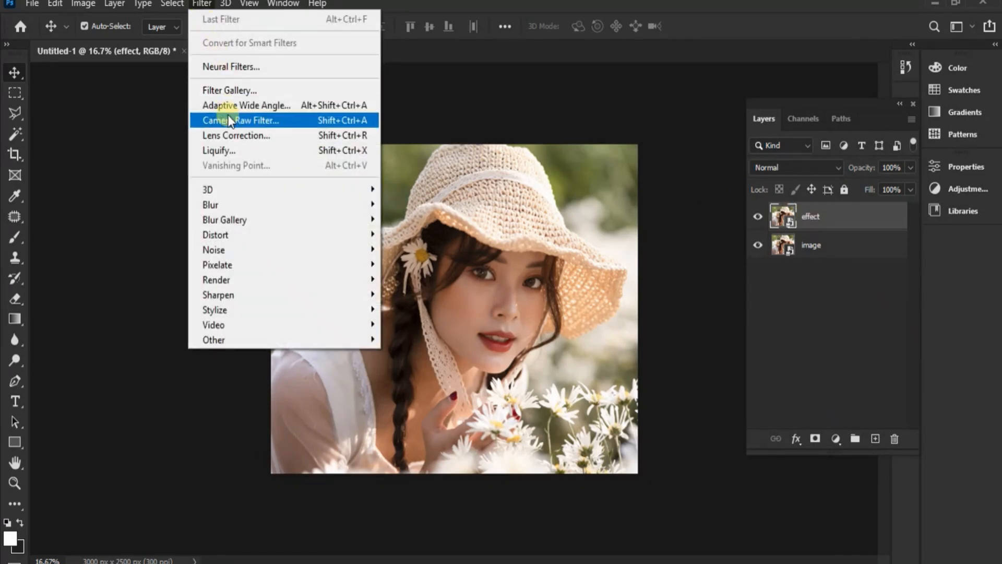
{"action": "mouse_move", "coordinate": [238, 296]}
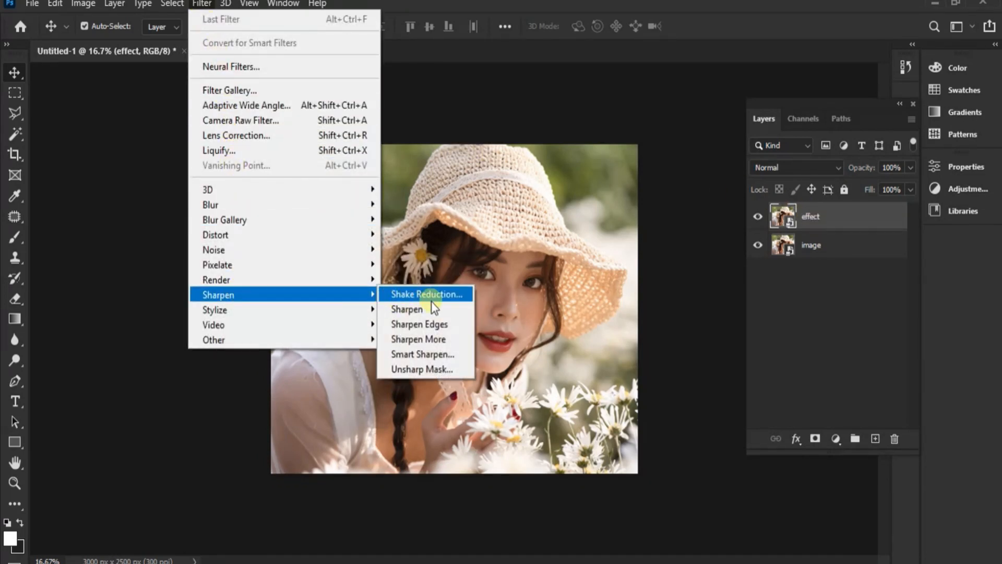
{"action": "left_click", "coordinate": [438, 369]}
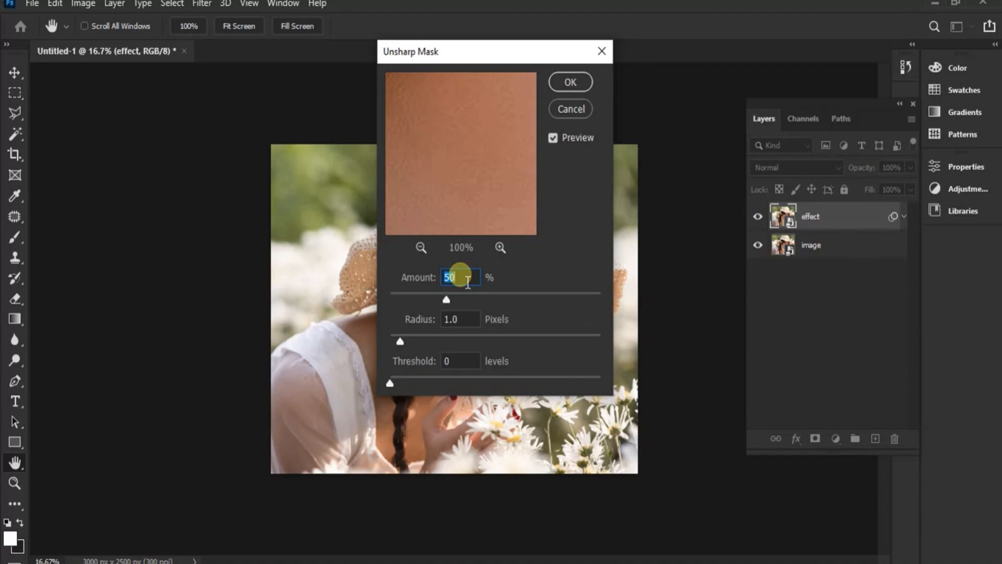
{"action": "type", "text": "150"}
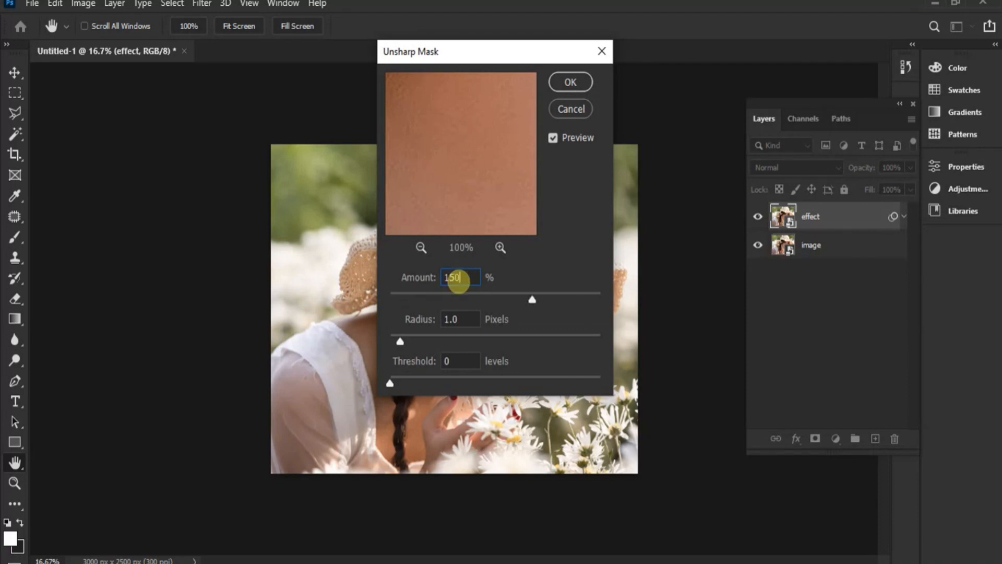
{"action": "left_click_drag", "start_coordinate": [455, 319], "coordinate": [438, 322]}
{"action": "type", "text": "3.0"}
{"action": "left_click", "coordinate": [457, 362]}
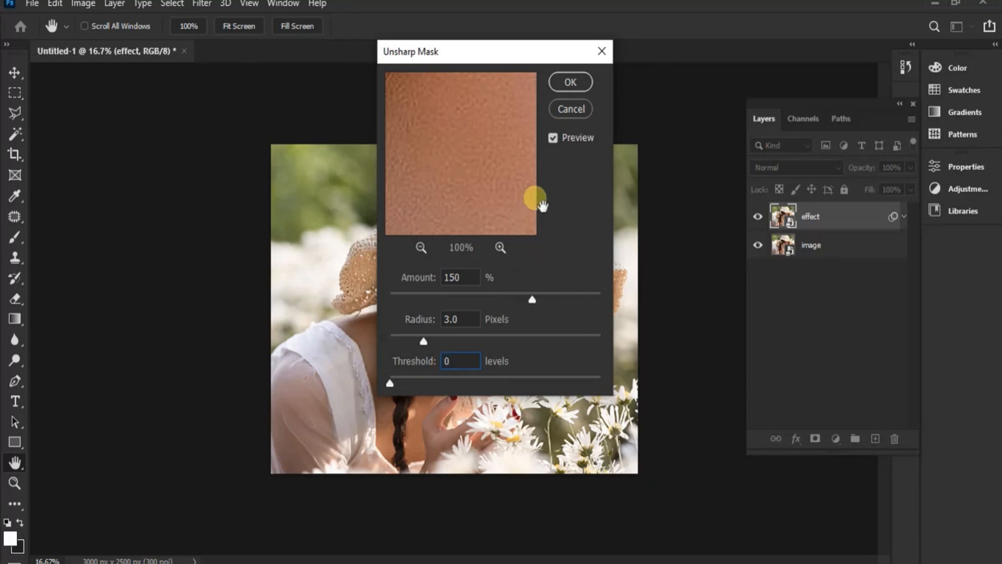
{"action": "left_click", "coordinate": [421, 248]}
{"action": "left_click", "coordinate": [420, 247]}
{"action": "left_click", "coordinate": [421, 248]}
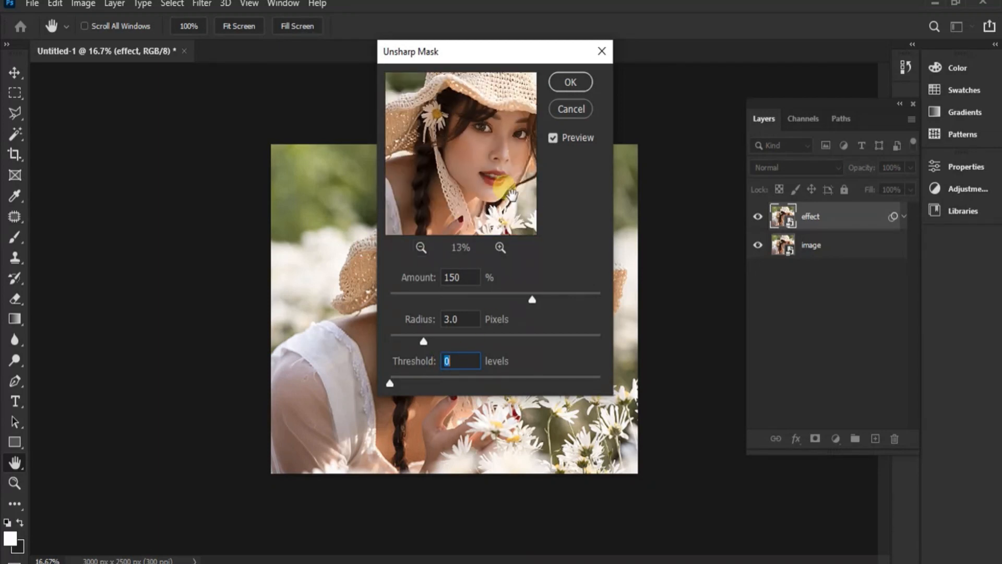
{"action": "left_click", "coordinate": [571, 82]}
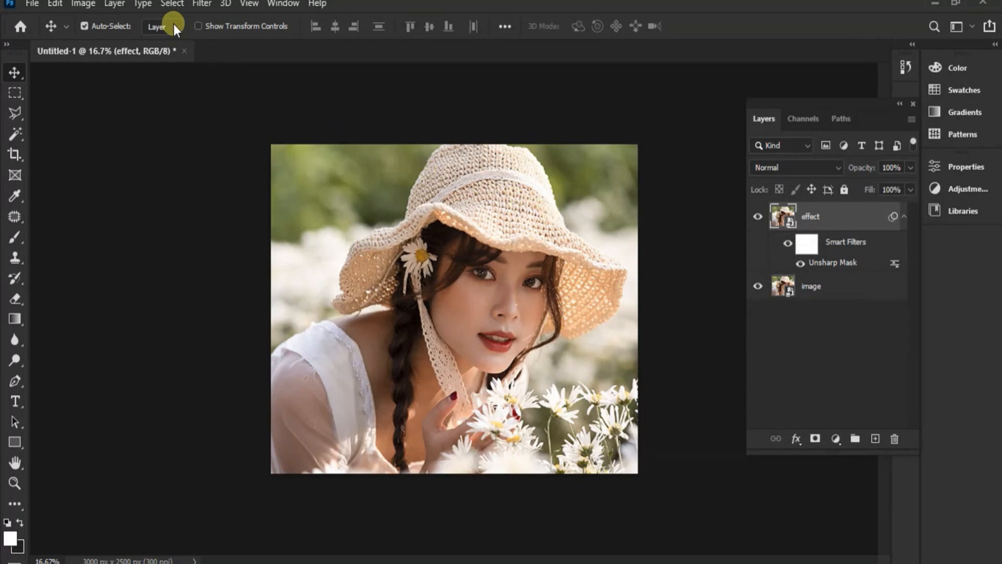
- Start an Oil Paint filter on the effect layer with stylization 5.0 and cleanliness 3.0
{"action": "left_click", "coordinate": [200, 5]}
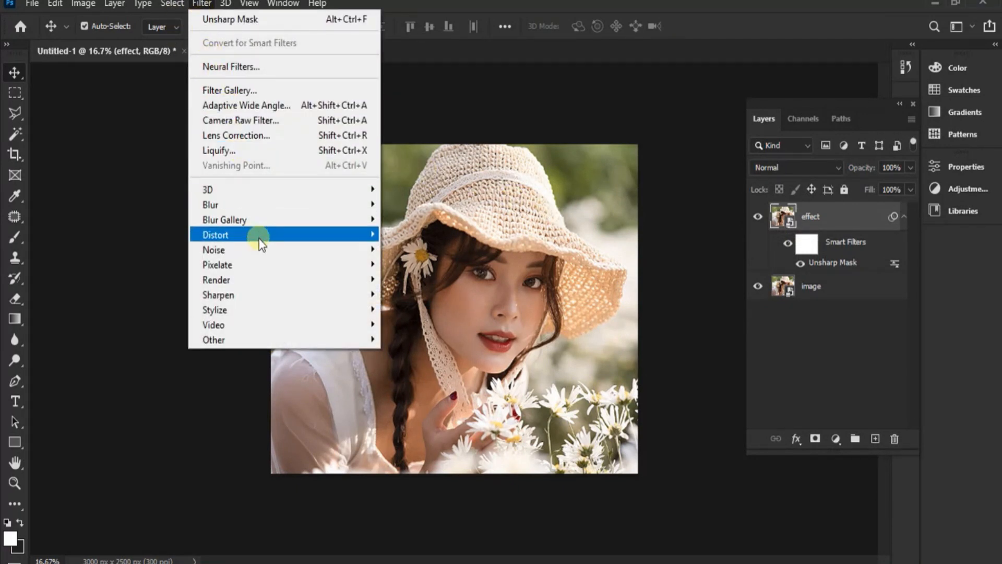
{"action": "mouse_move", "coordinate": [291, 314]}
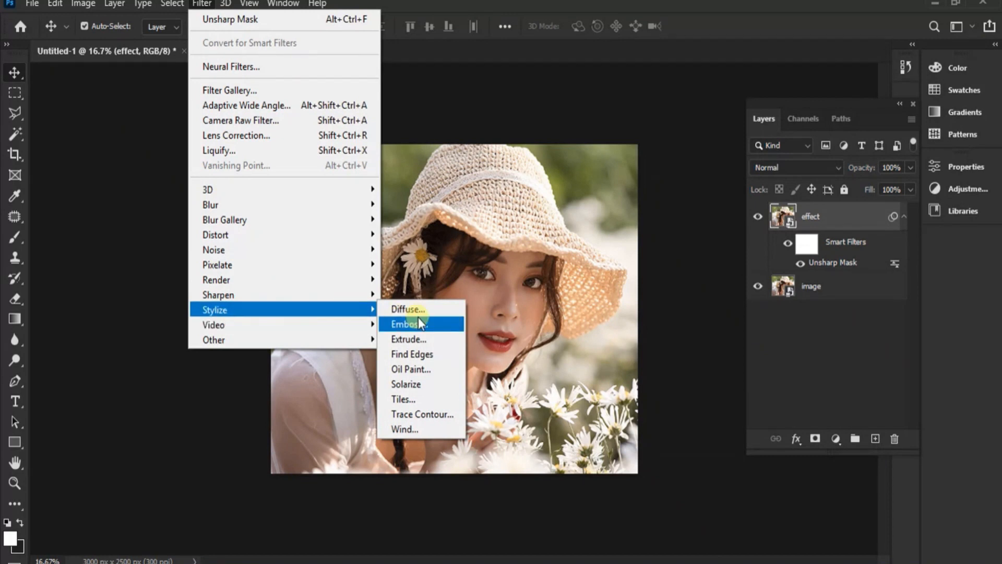
{"action": "left_click", "coordinate": [413, 369]}
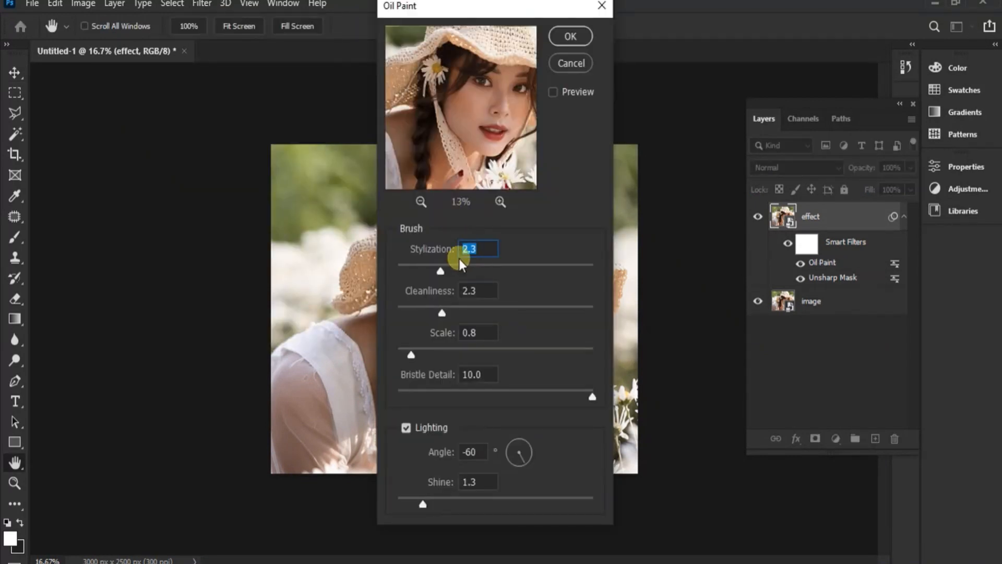
{"action": "type", "text": "5"}
{"action": "double_click", "coordinate": [466, 291]}
{"action": "type", "text": "3"}
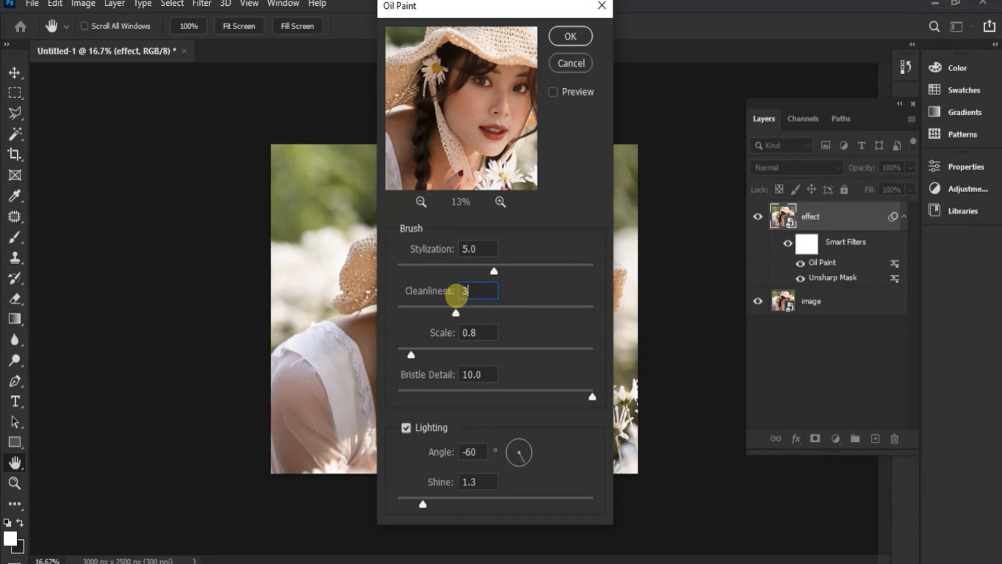
- Set the Oil Paint scale to 0.1 and bristle detail to 0, disable lighting, and apply the filter
{"action": "left_click", "coordinate": [476, 333]}
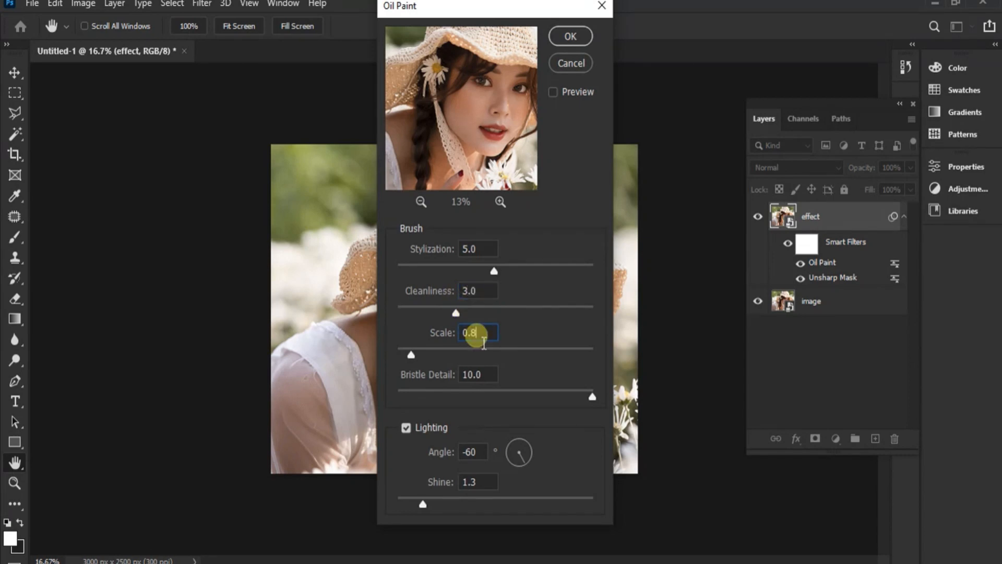
{"action": "key", "text": "BackSpace"}
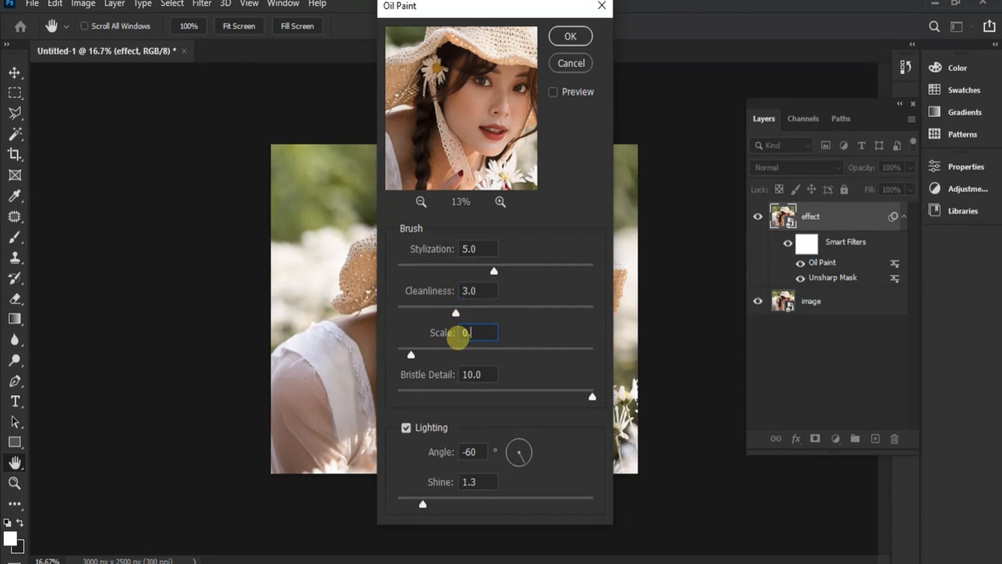
{"action": "type", "text": "1"}
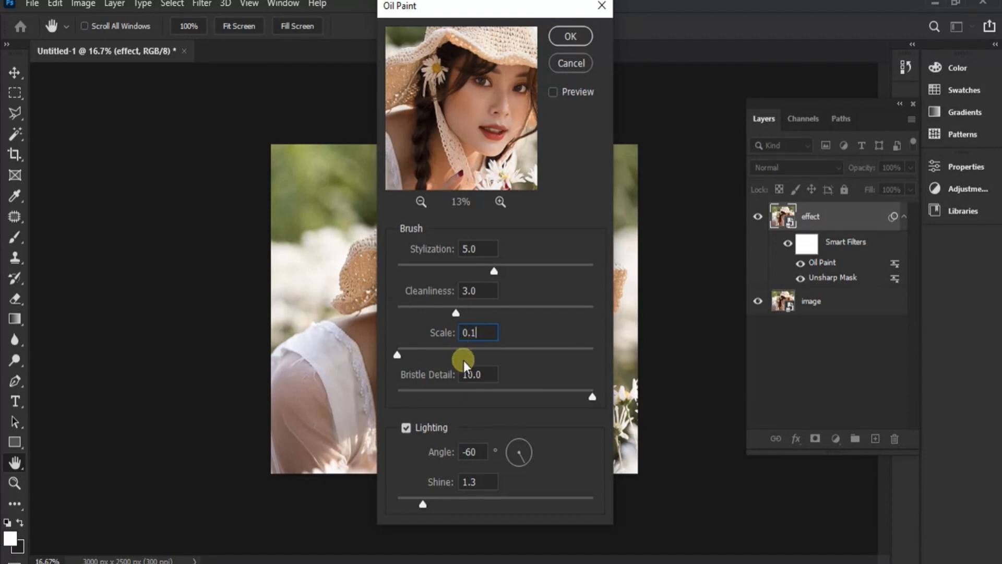
{"action": "double_click", "coordinate": [474, 376]}
{"action": "type", "text": "0"}
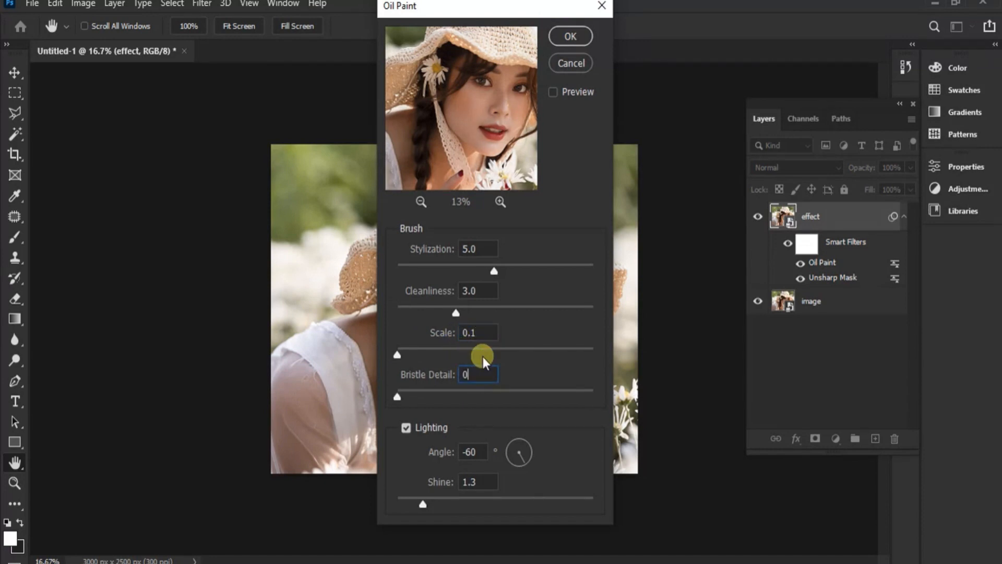
{"action": "left_click", "coordinate": [407, 428]}
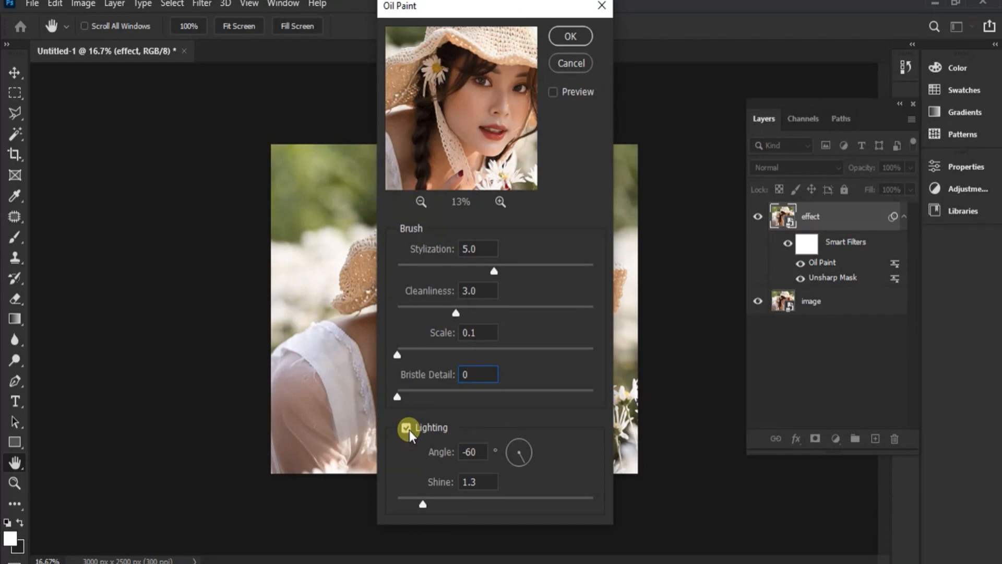
{"action": "left_click", "coordinate": [408, 429]}
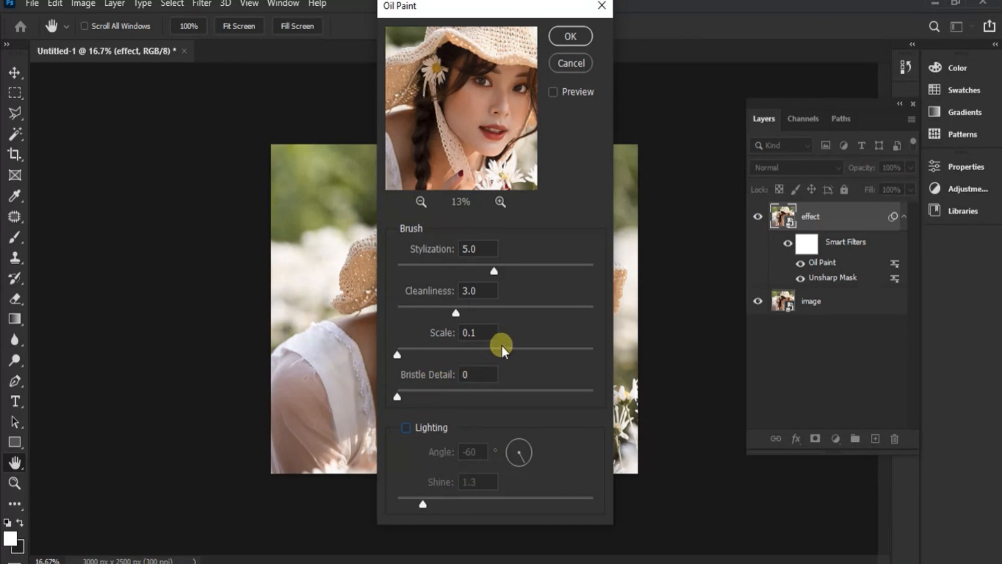
{"action": "left_click", "coordinate": [573, 32]}
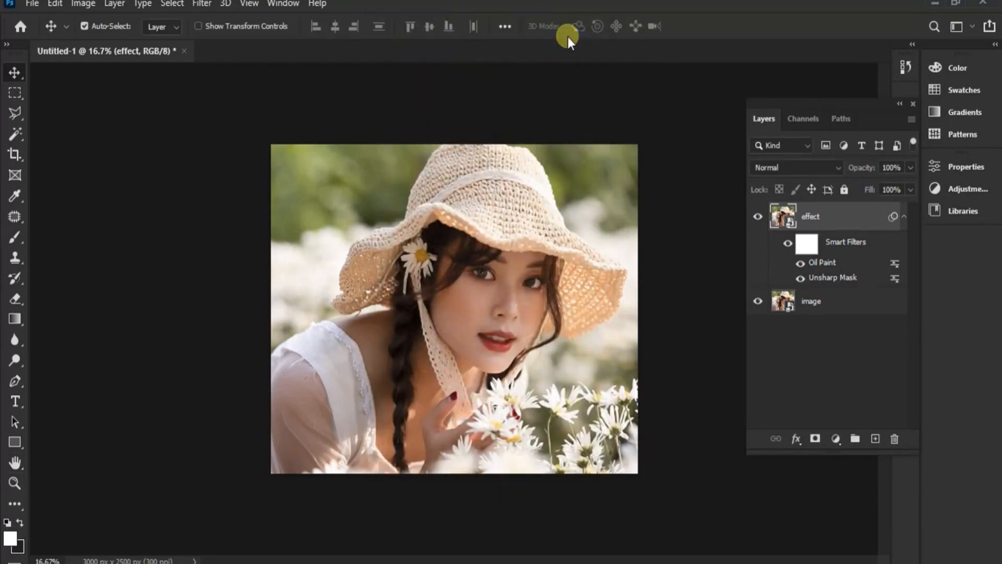
- Apply Reduce Noise to the effect layer with strength 10, preserve details 0%, reduce color noise 0% and sharpen details at the minimum
{"action": "left_click", "coordinate": [201, 4]}
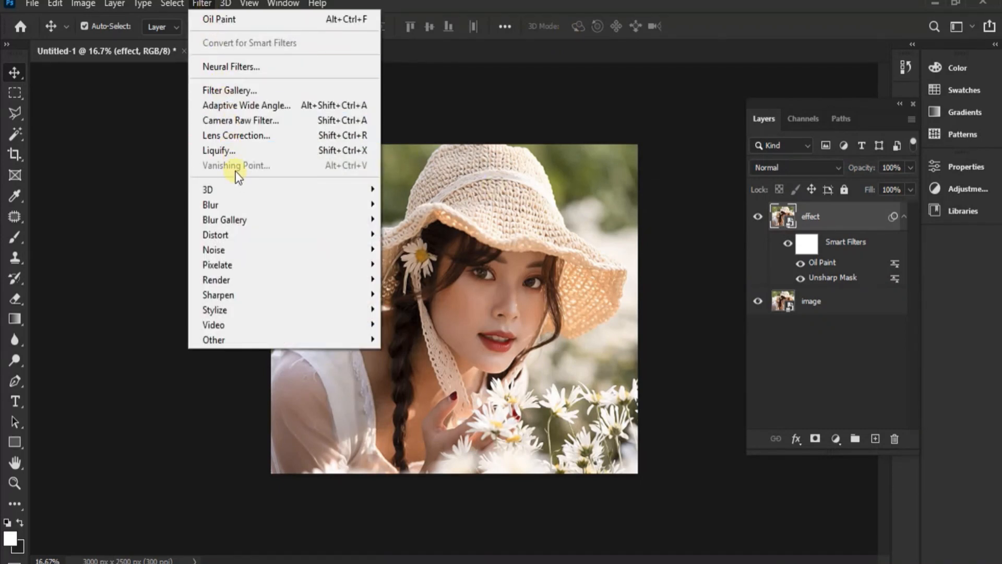
{"action": "mouse_move", "coordinate": [243, 251]}
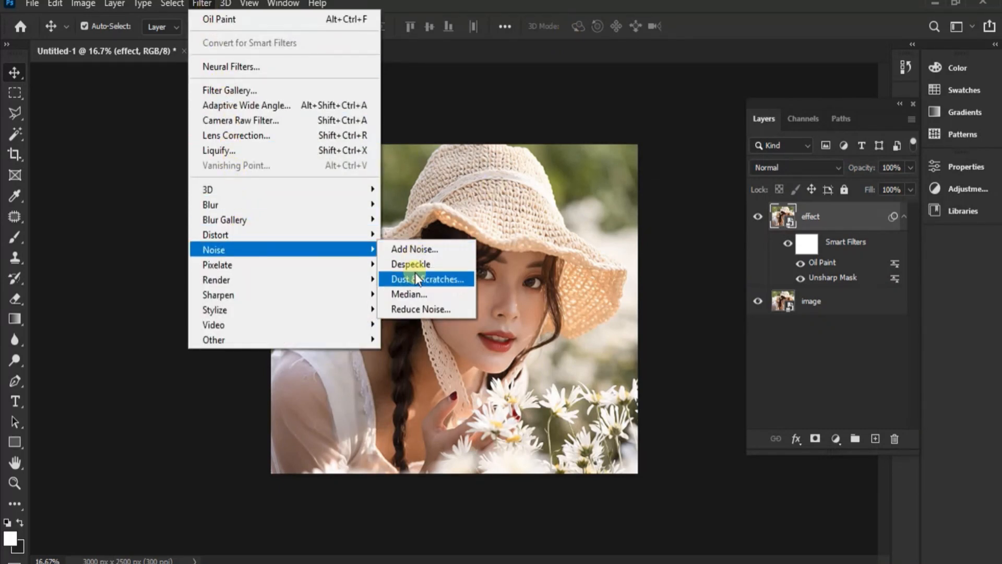
{"action": "left_click", "coordinate": [421, 309]}
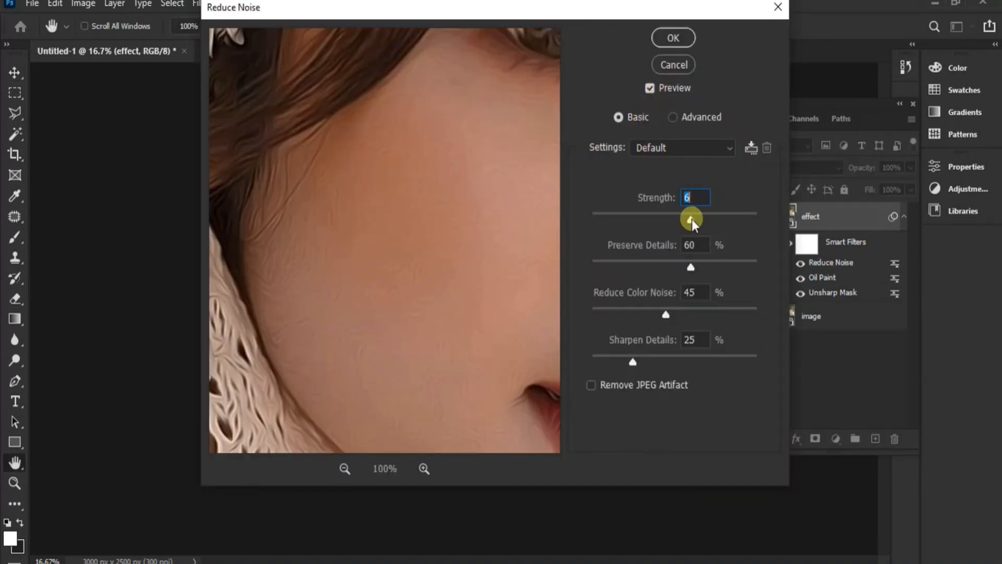
{"action": "type", "text": "10"}
{"action": "left_click_drag", "start_coordinate": [692, 267], "coordinate": [597, 268]}
{"action": "left_click_drag", "start_coordinate": [665, 314], "coordinate": [600, 315]}
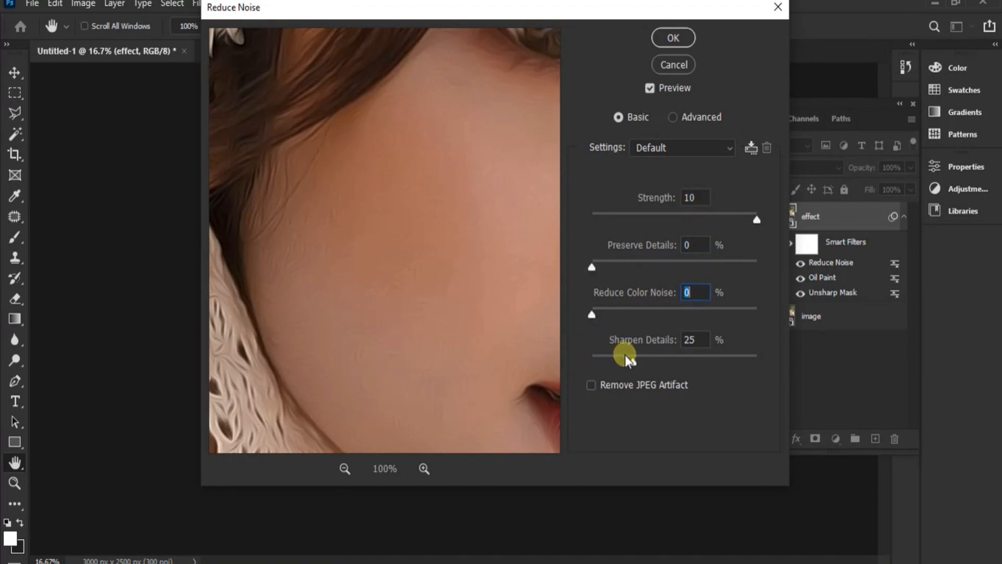
{"action": "left_click_drag", "start_coordinate": [625, 355], "coordinate": [591, 357]}
{"action": "left_click", "coordinate": [674, 37]}
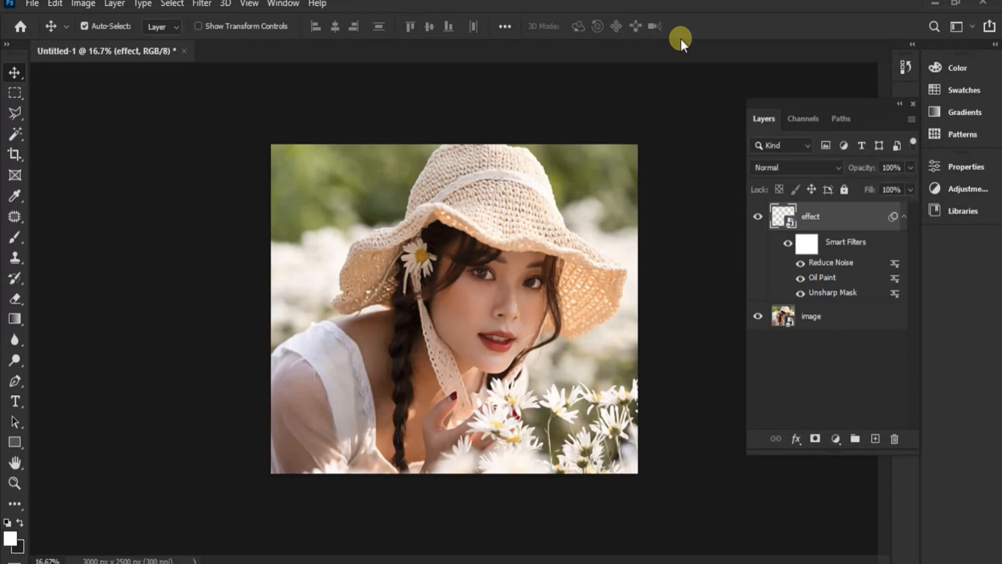
- Compare the filtered effect layer with the original photo by toggling its visibility, including a close-up of the face
{"action": "left_click", "coordinate": [759, 217]}
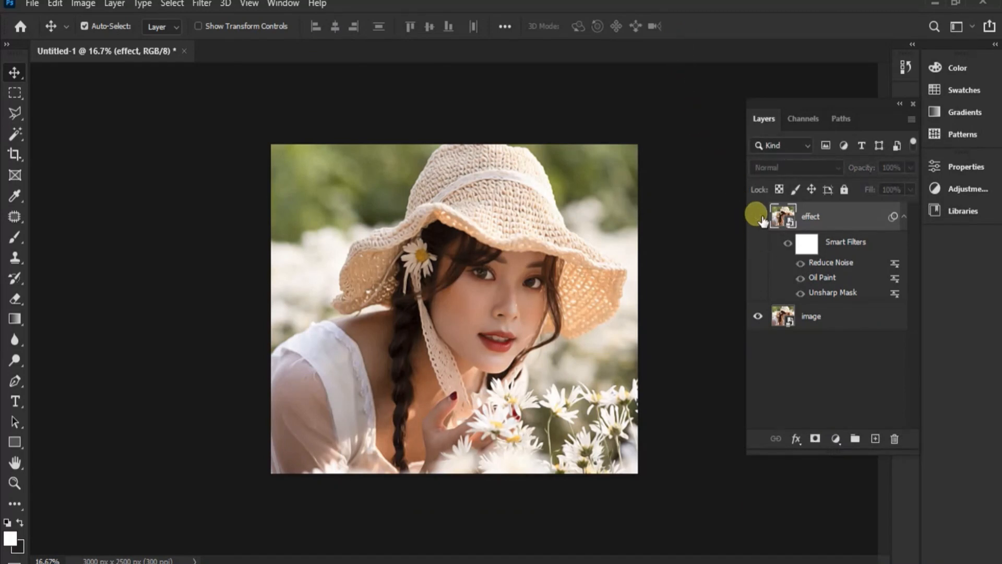
{"action": "left_click", "coordinate": [758, 216]}
{"action": "scroll", "coordinate": [548, 294], "scroll_direction": "up", "scroll_amount": 5}
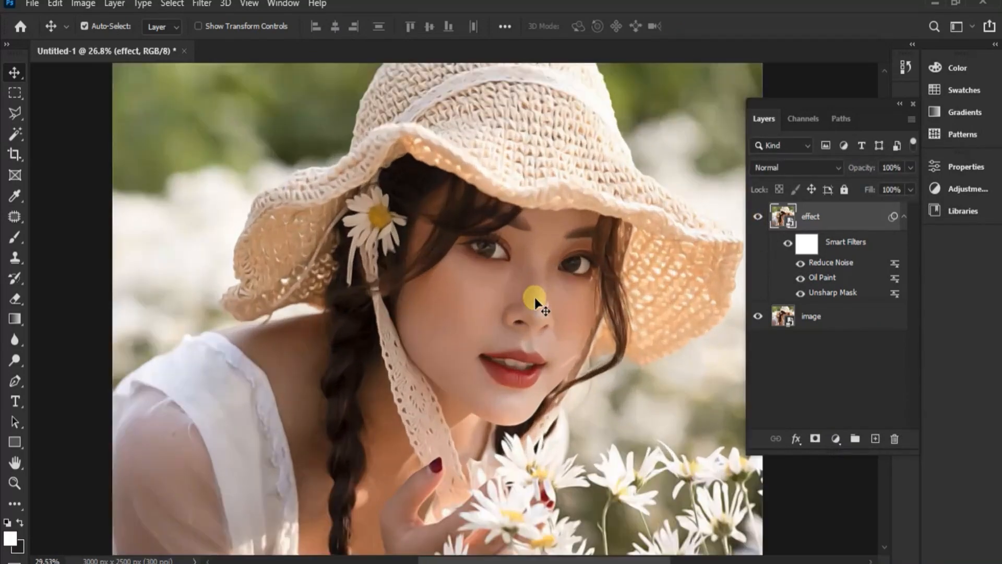
{"action": "scroll", "coordinate": [533, 299], "scroll_direction": "up", "scroll_amount": 1}
{"action": "left_click", "coordinate": [758, 216]}
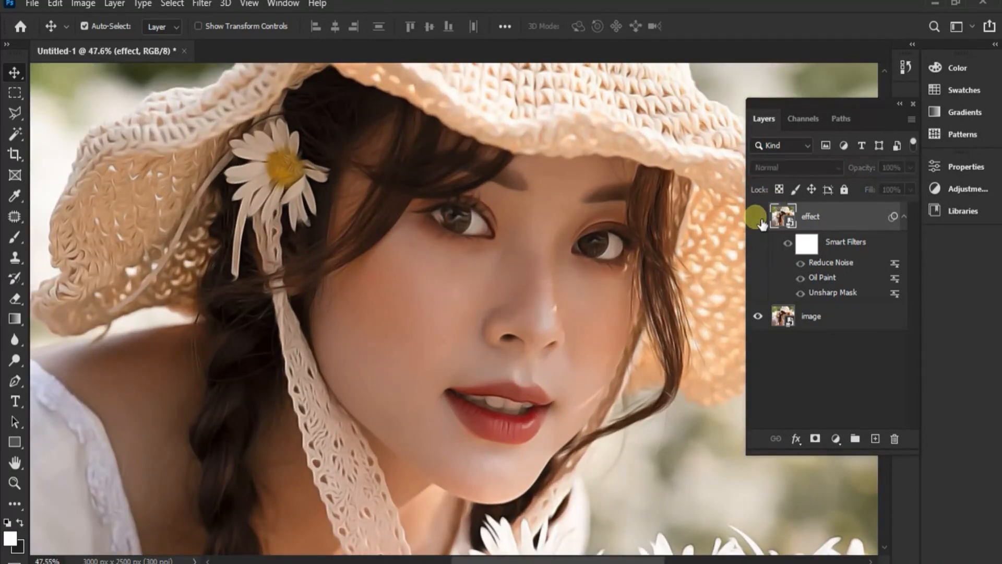
{"action": "left_click", "coordinate": [758, 216]}
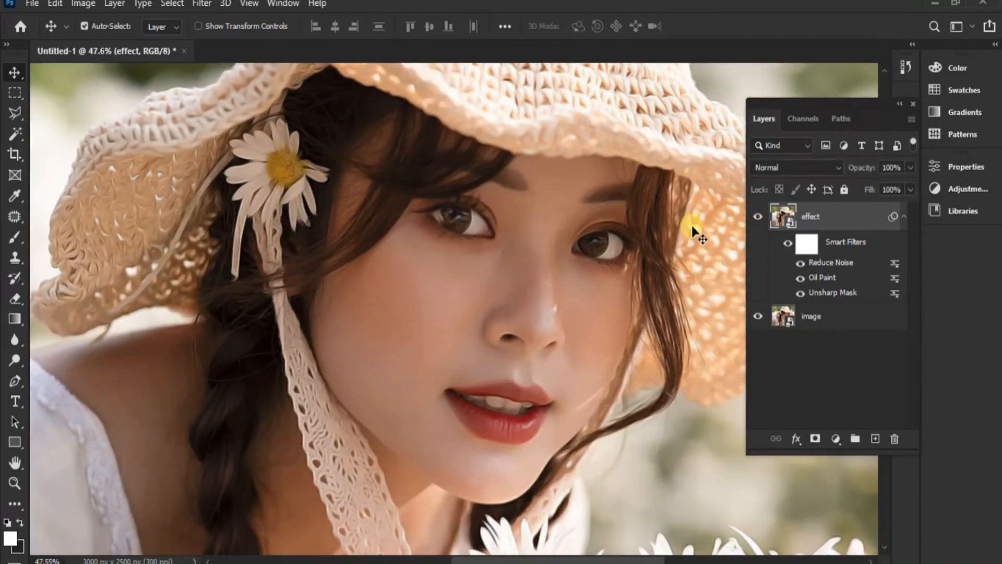
- Apply a Surface Blur filter to the effect layer with radius 15 pixels and threshold 8 levels
{"action": "left_click", "coordinate": [200, 4]}
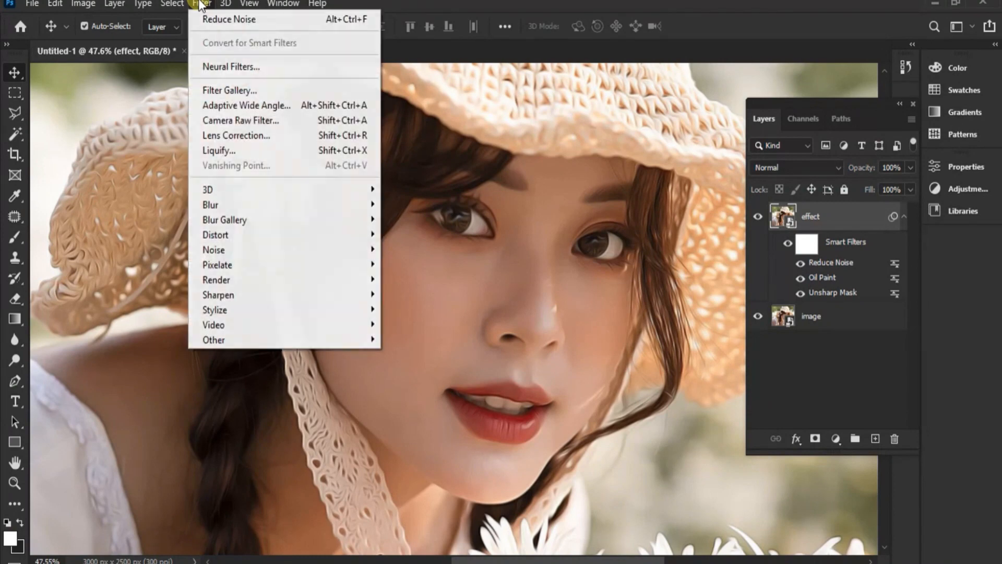
{"action": "mouse_move", "coordinate": [226, 203]}
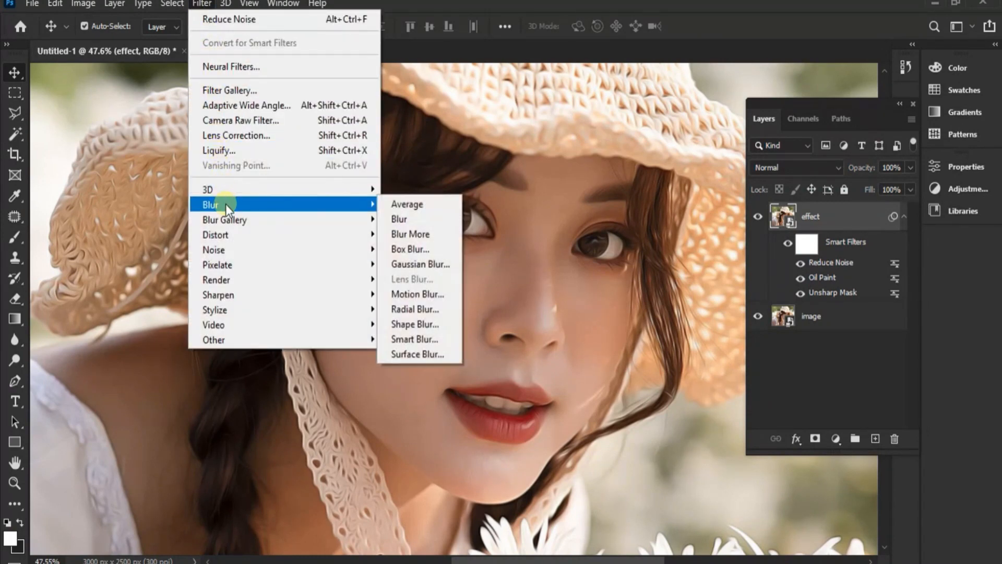
{"action": "left_click", "coordinate": [418, 358]}
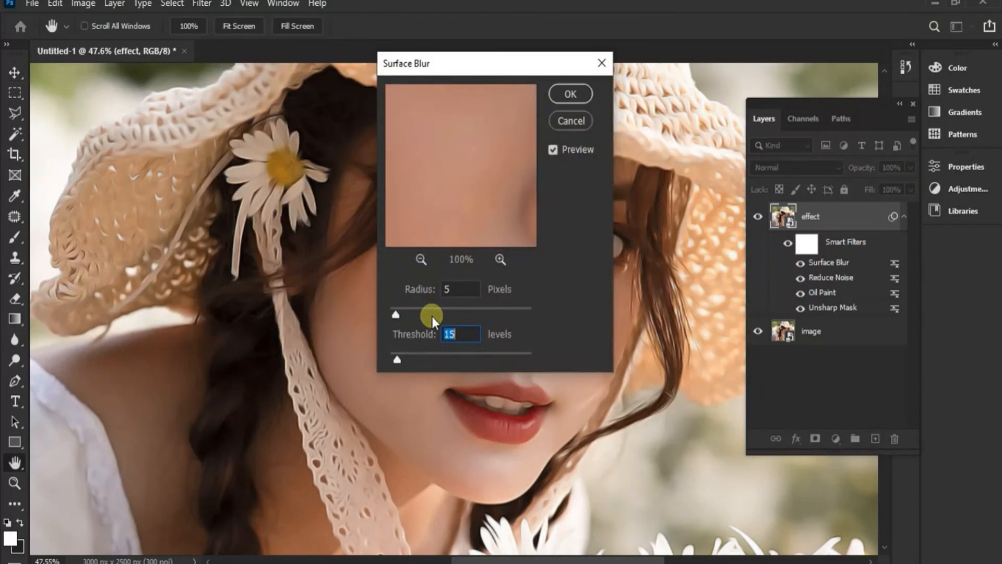
{"action": "double_click", "coordinate": [447, 292]}
{"action": "type", "text": "1"}
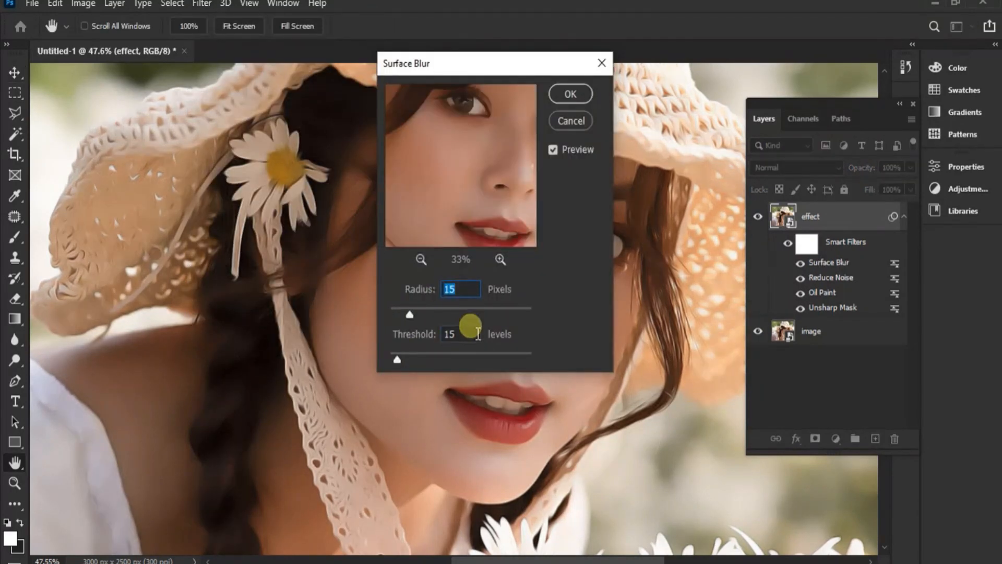
{"action": "left_click_drag", "start_coordinate": [460, 333], "coordinate": [441, 334]}
{"action": "type", "text": "8"}
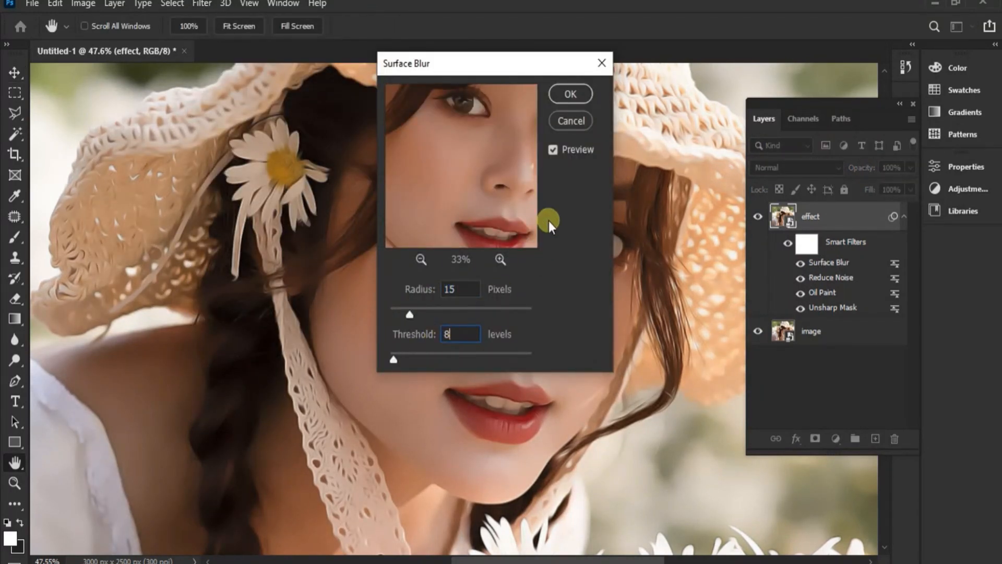
{"action": "left_click", "coordinate": [569, 95]}
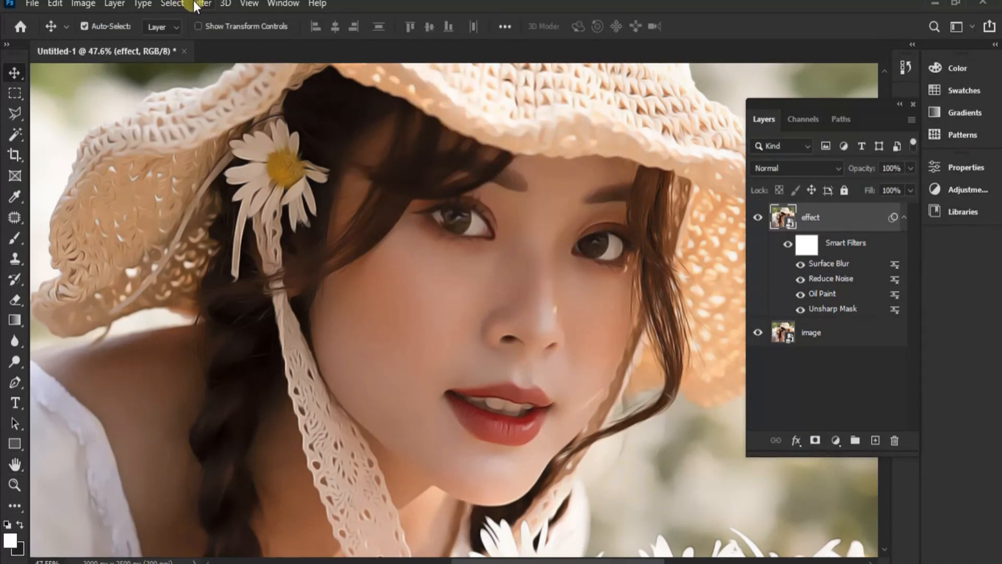
- Apply an Unsharp Mask filter to the effect layer with amount 45%, radius 14.9 pixels and threshold 0 levels
{"action": "left_click", "coordinate": [197, 4]}
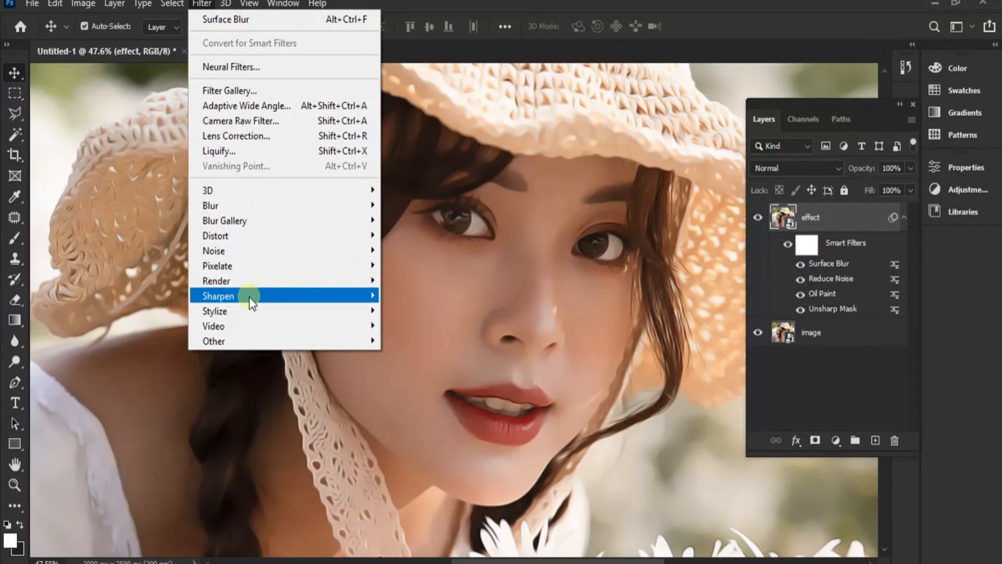
{"action": "mouse_move", "coordinate": [251, 301]}
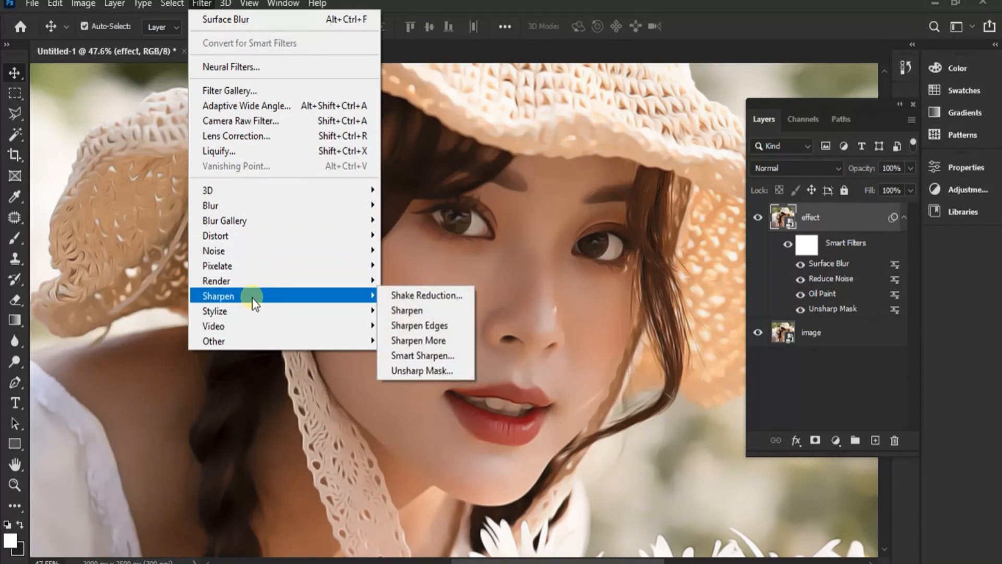
{"action": "left_click", "coordinate": [422, 371]}
{"action": "type", "text": "45"}
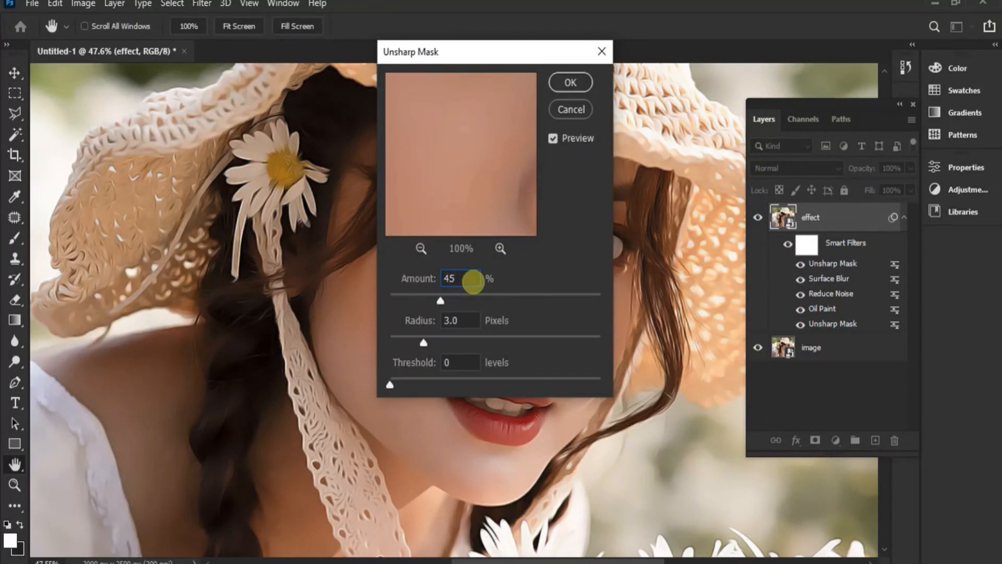
{"action": "left_click", "coordinate": [462, 320]}
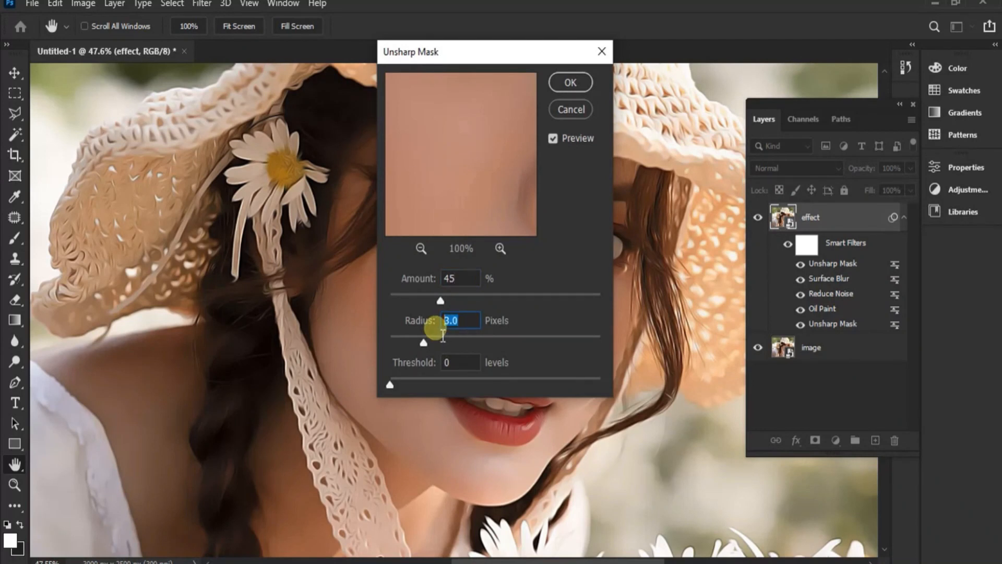
{"action": "type", "text": "15"}
{"action": "left_click", "coordinate": [423, 251]}
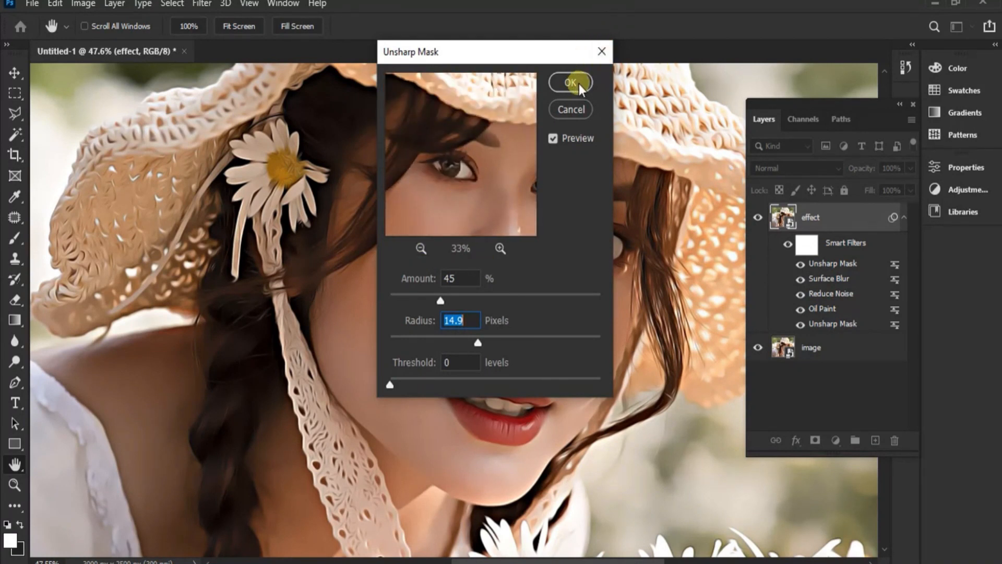
{"action": "left_click", "coordinate": [575, 82]}
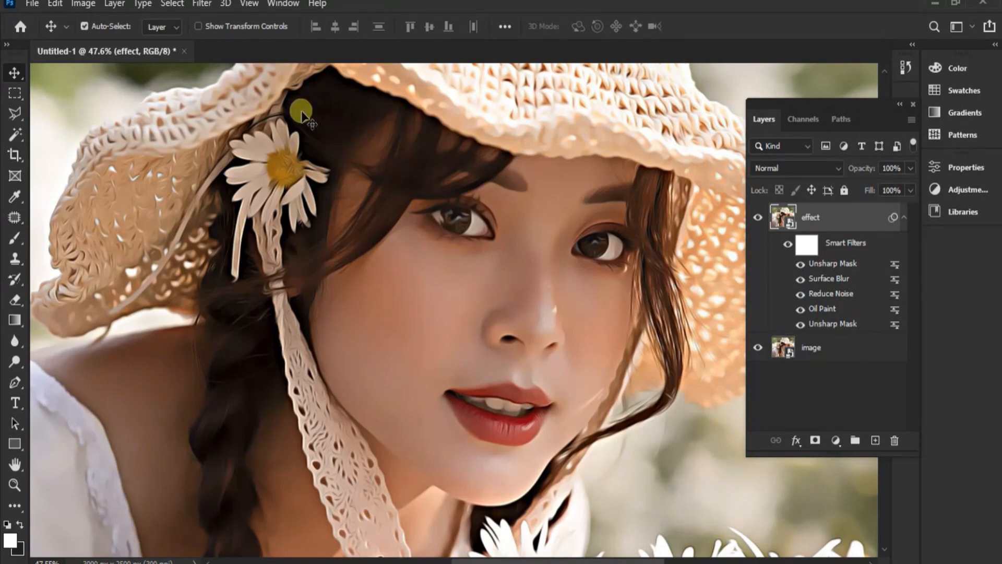
- Apply a second Oil Paint filter with stylization 5.0, cleanliness 3.0, scale 0.1, bristle detail 0 and lighting off
{"action": "left_click", "coordinate": [204, 4]}
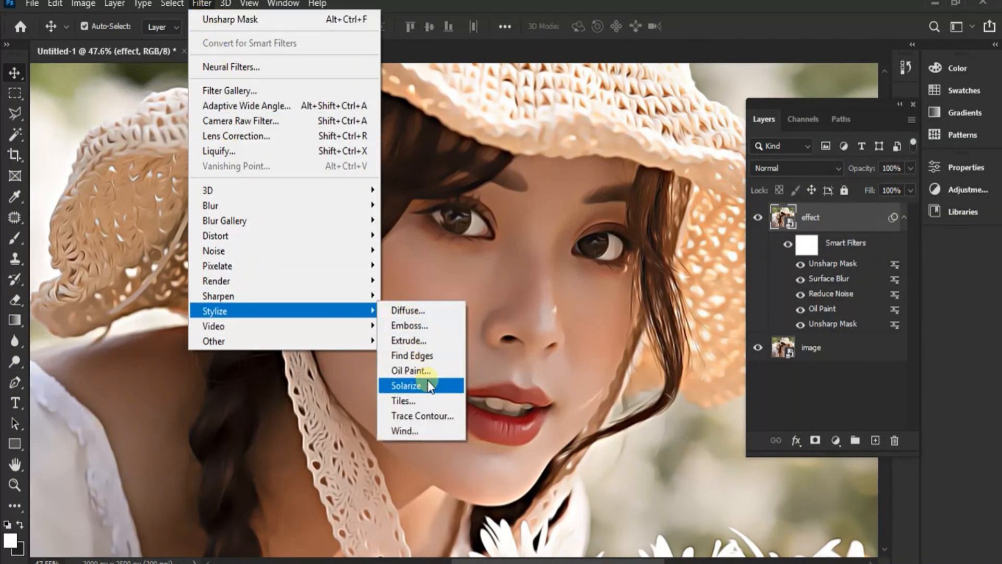
{"action": "left_click", "coordinate": [411, 370]}
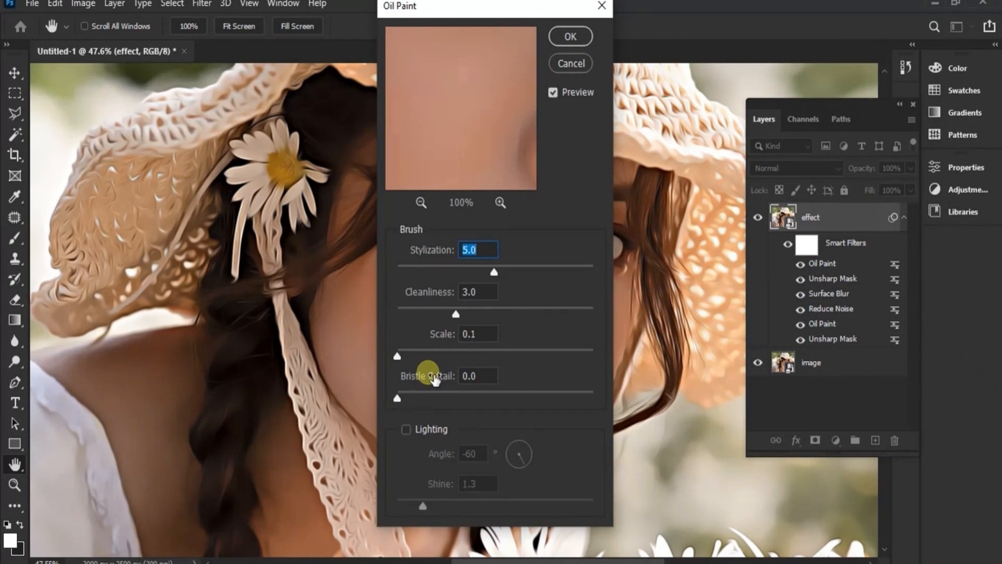
{"action": "left_click", "coordinate": [571, 36]}
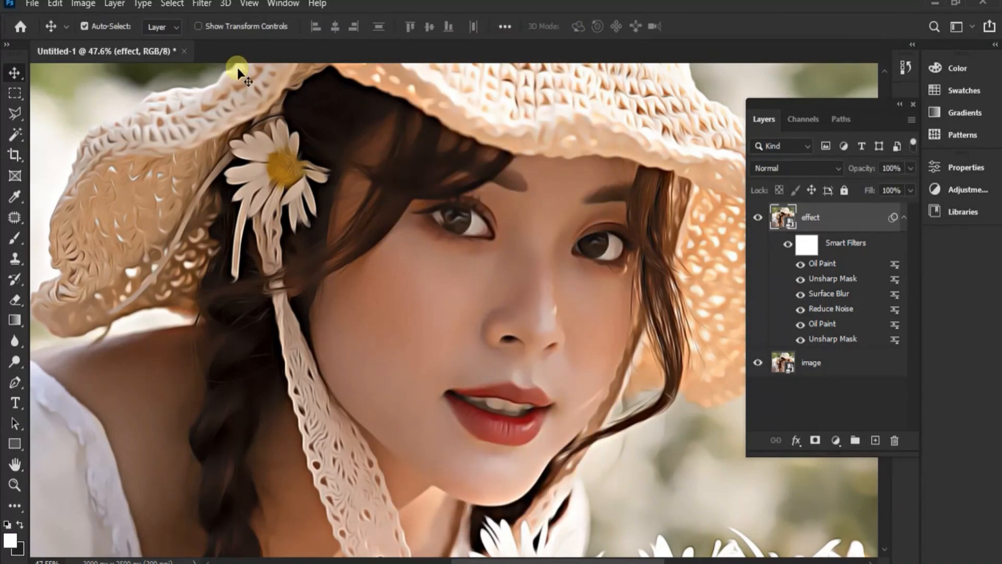
- Apply a second Reduce Noise filter with strength 10 and preserve details, reduce color noise and sharpen details at 0%
{"action": "left_click", "coordinate": [201, 5]}
{"action": "mouse_move", "coordinate": [231, 252]}
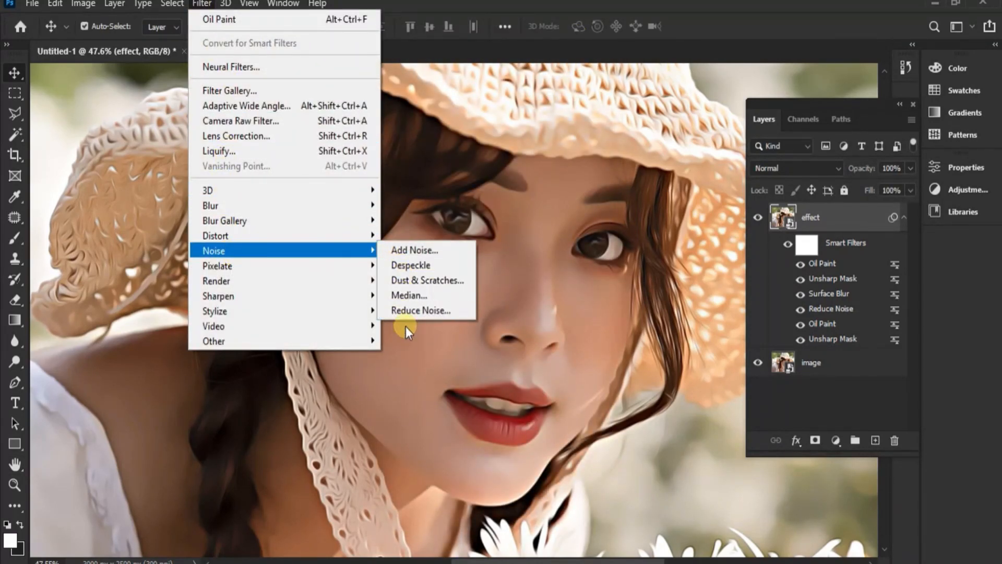
{"action": "left_click", "coordinate": [416, 311]}
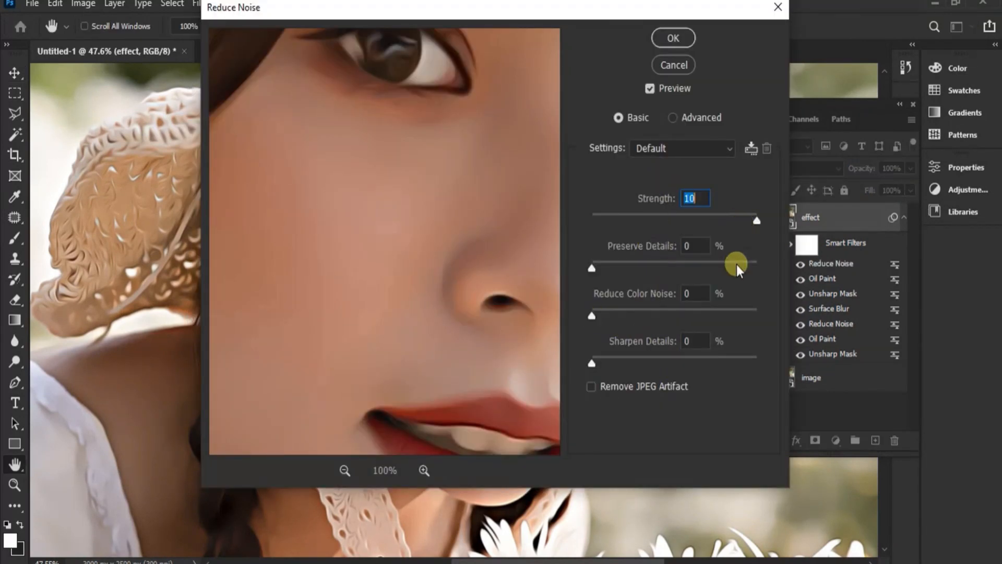
{"action": "left_click", "coordinate": [674, 39]}
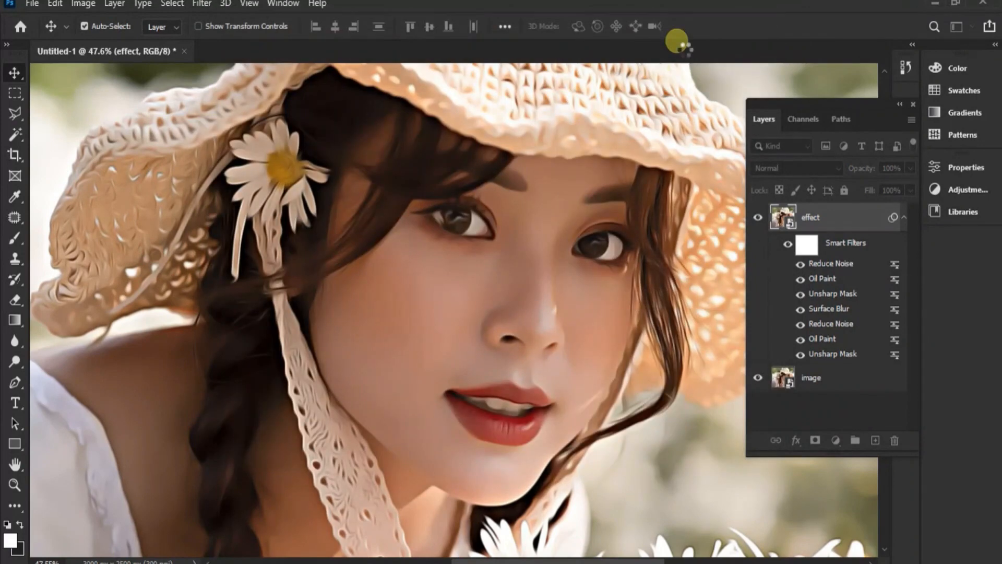
- Apply Smart Sharpen to the effect layer with amount 100%, radius 3 px, reduce noise 0% and Gaussian Blur removal
{"action": "left_click", "coordinate": [201, 7]}
{"action": "mouse_move", "coordinate": [292, 295]}
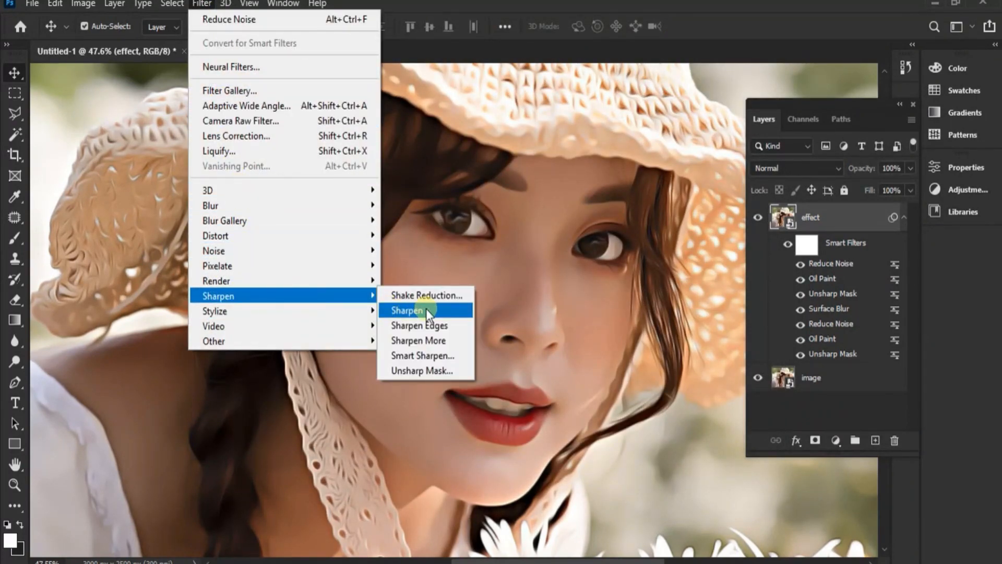
{"action": "left_click", "coordinate": [424, 355]}
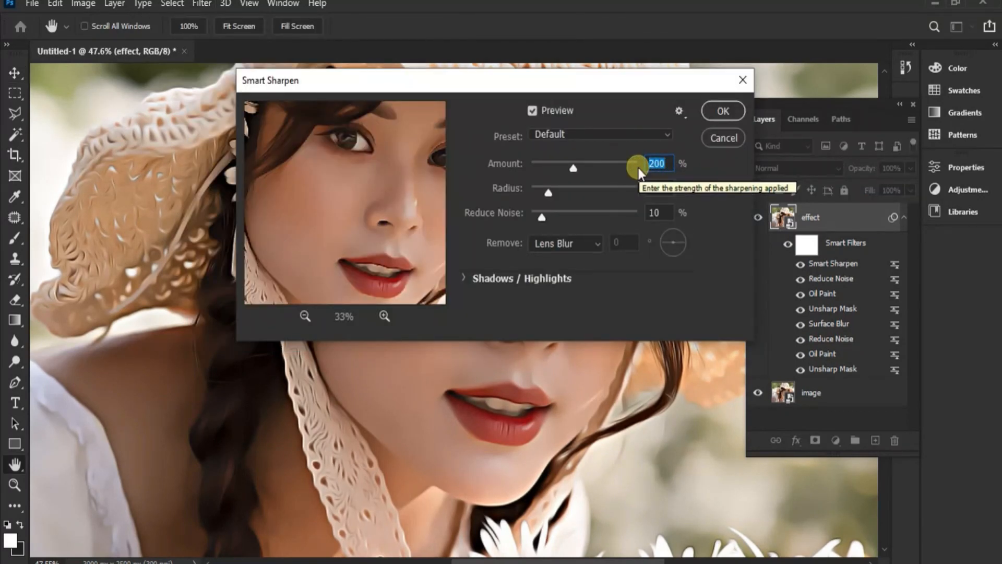
{"action": "type", "text": "100"}
{"action": "key", "text": "Tab"}
{"action": "type", "text": "3"}
{"action": "key", "text": "Tab"}
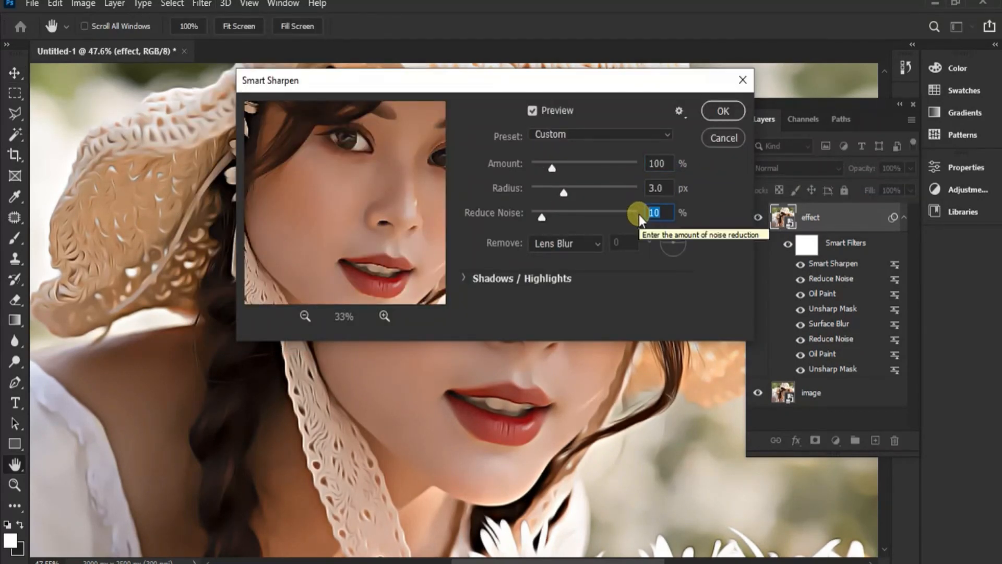
{"action": "type", "text": "0"}
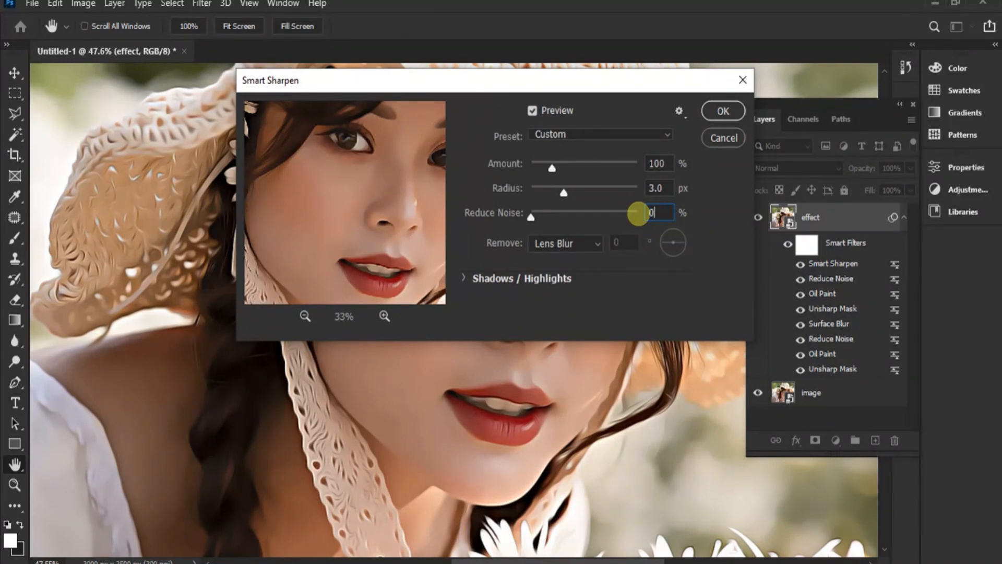
{"action": "left_click", "coordinate": [594, 246]}
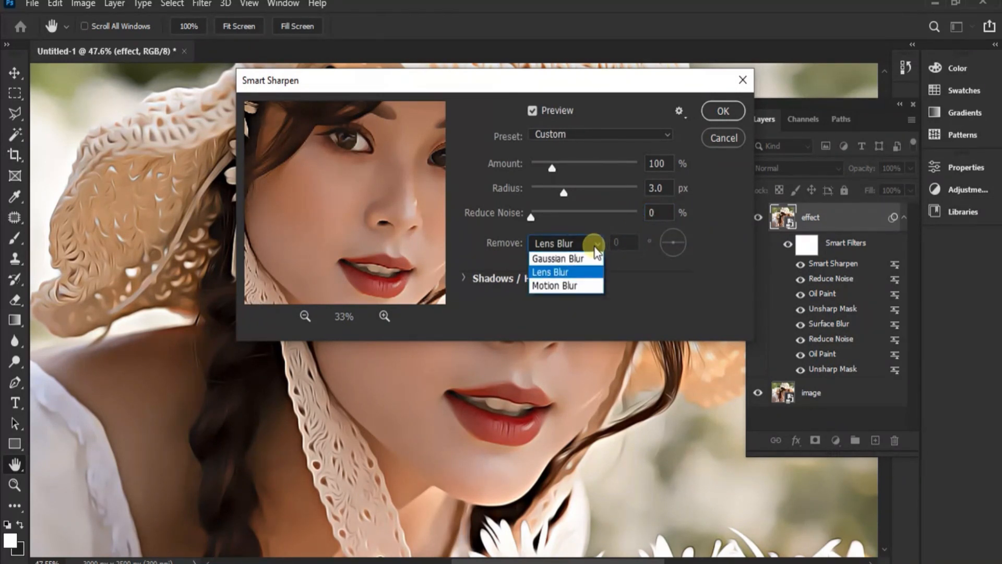
{"action": "left_click", "coordinate": [583, 258]}
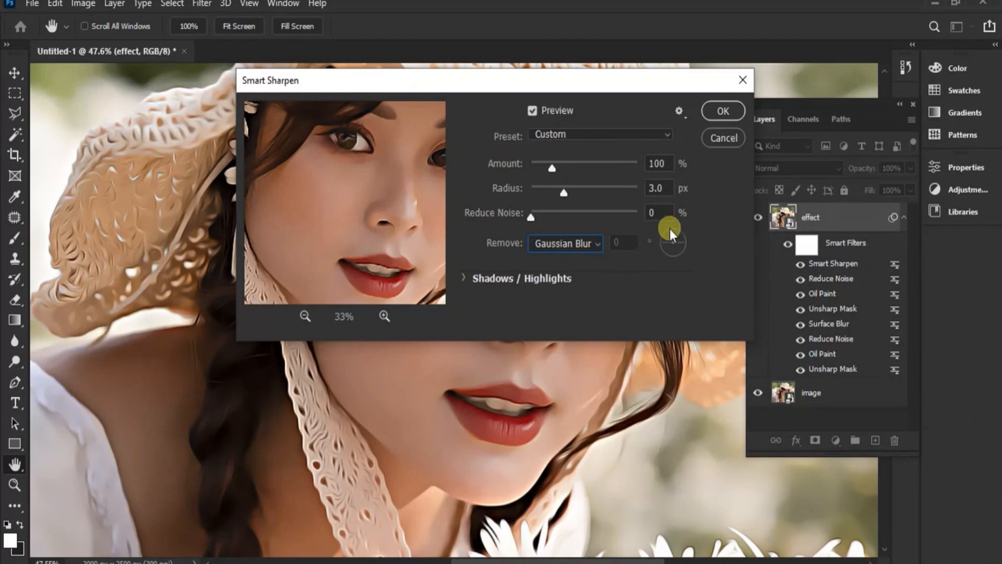
{"action": "left_click", "coordinate": [723, 111]}
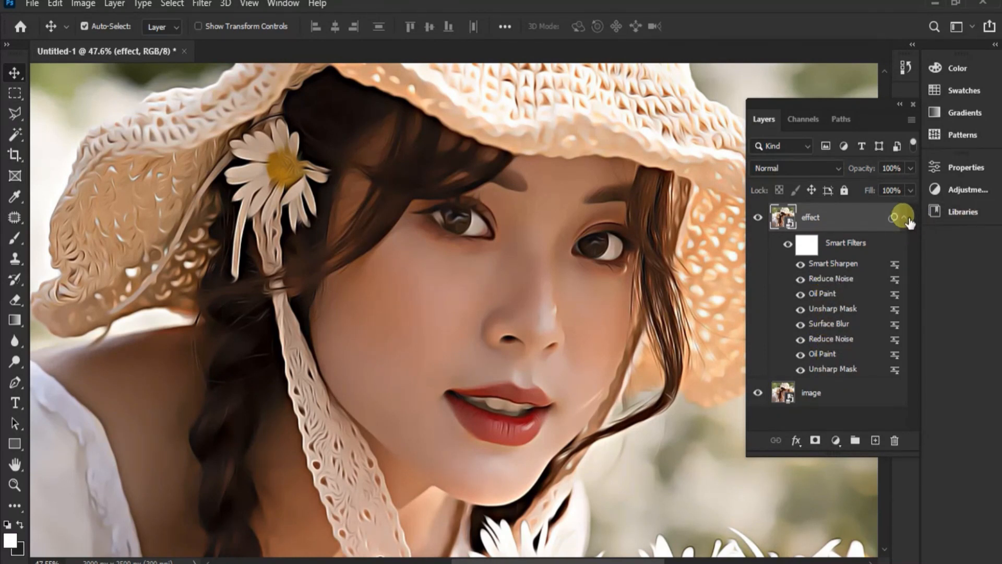
- Collapse the effect layer's smart filter list and compare the painted result with the original photo by toggling the layer's visibility
{"action": "left_click", "coordinate": [904, 217]}
{"action": "scroll", "coordinate": [586, 251], "scroll_direction": "up", "scroll_amount": 1}
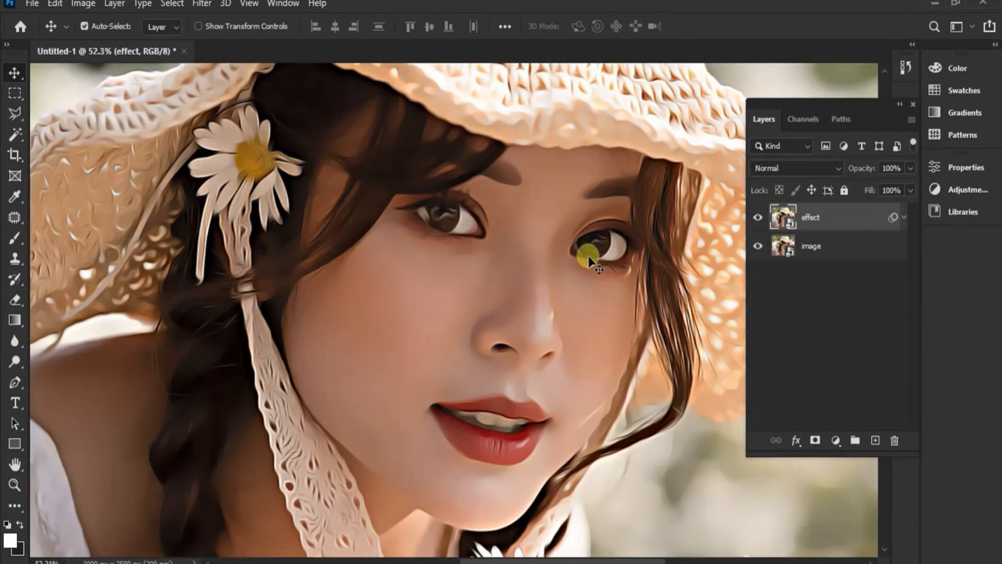
{"action": "left_click", "coordinate": [759, 217]}
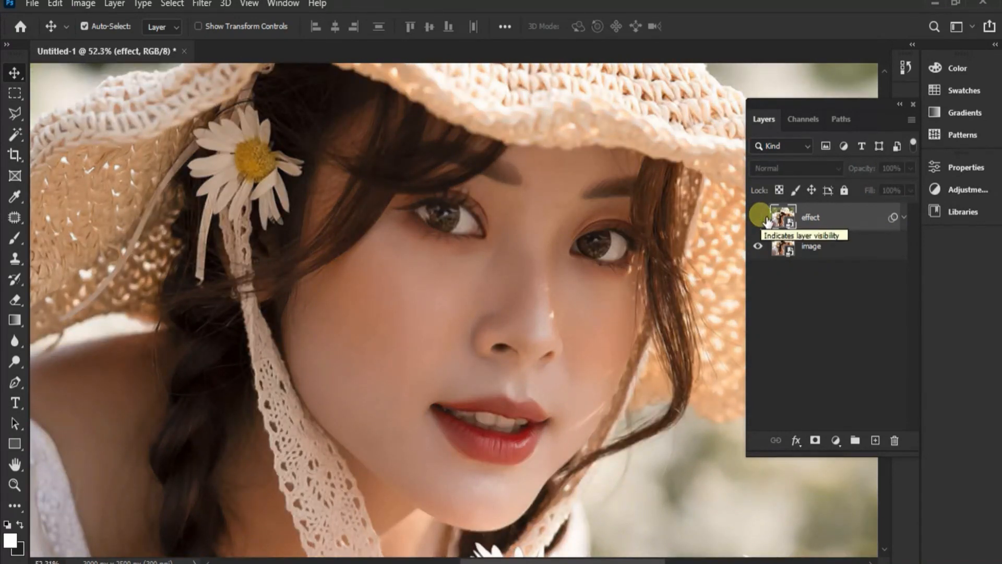
{"action": "left_click", "coordinate": [758, 217]}
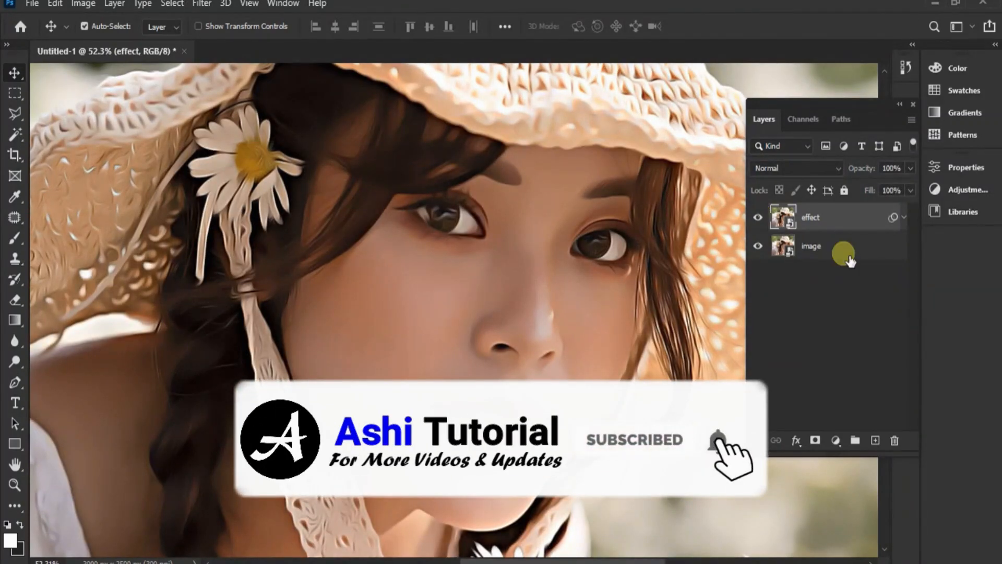
- Duplicate the image layer and move the copy above the effect layer
{"action": "left_click", "coordinate": [849, 257]}
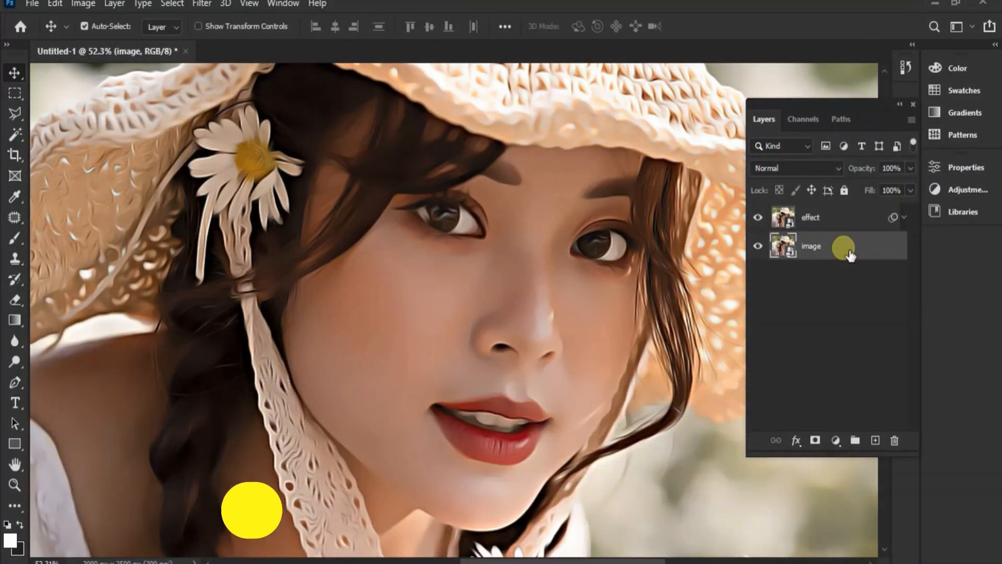
{"action": "key", "text": "ctrl+j"}
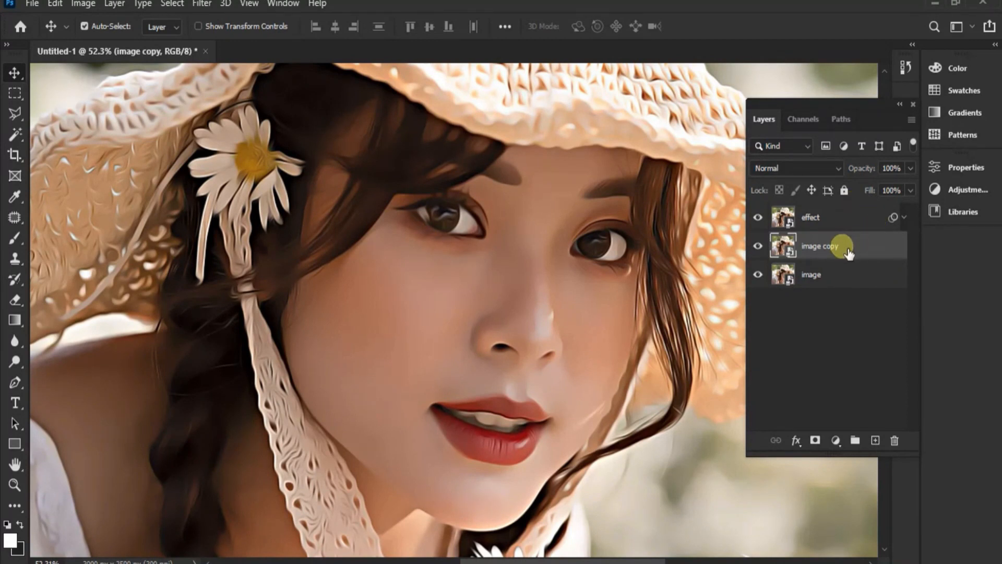
{"action": "left_click_drag", "start_coordinate": [848, 253], "coordinate": [855, 216]}
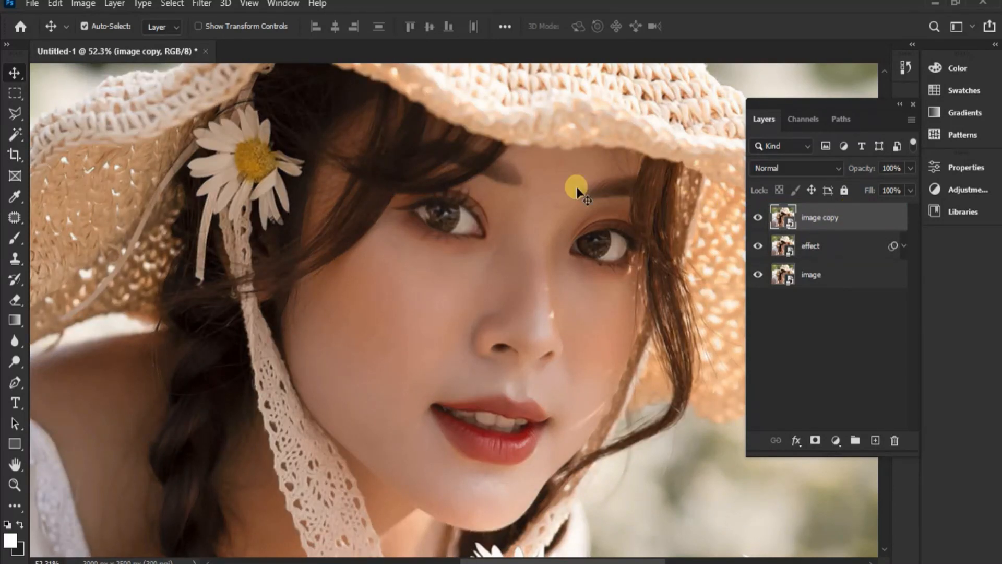
- Apply a Gaussian Blur smart filter to the image copy layer with a radius of 5 pixels
{"action": "left_click", "coordinate": [202, 5]}
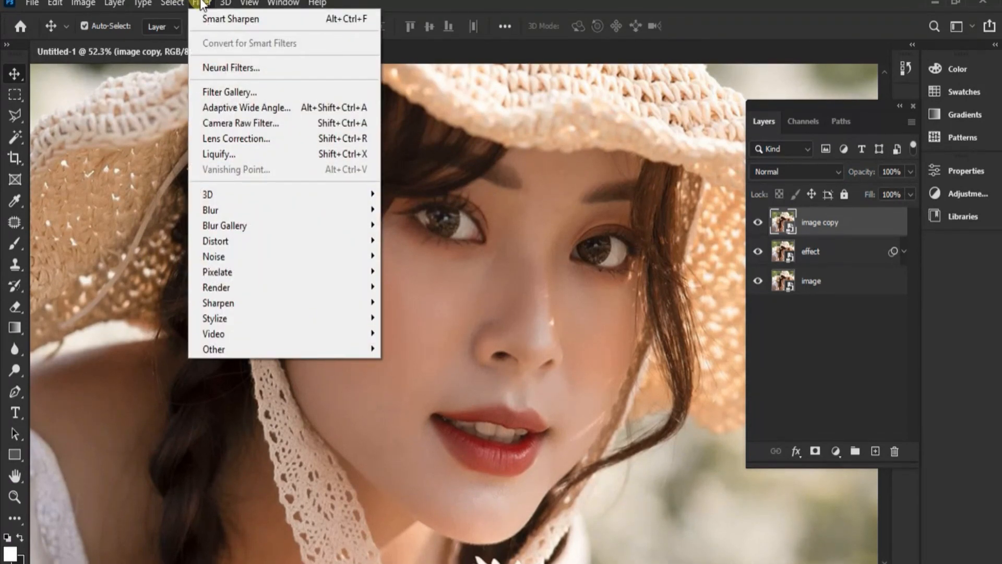
{"action": "mouse_move", "coordinate": [362, 210]}
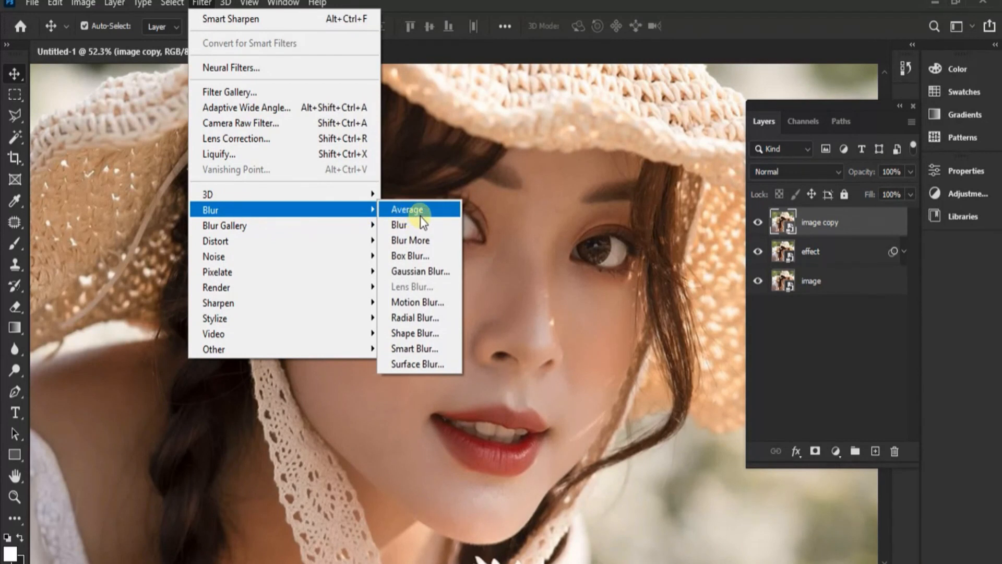
{"action": "left_click", "coordinate": [421, 271]}
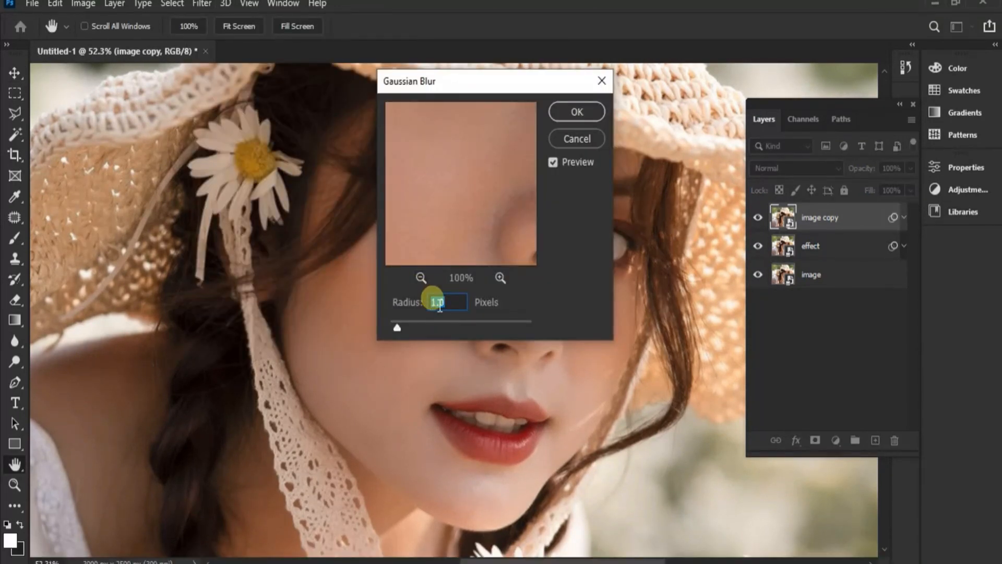
{"action": "left_click_drag", "start_coordinate": [439, 307], "coordinate": [463, 312]}
{"action": "type", "text": "5"}
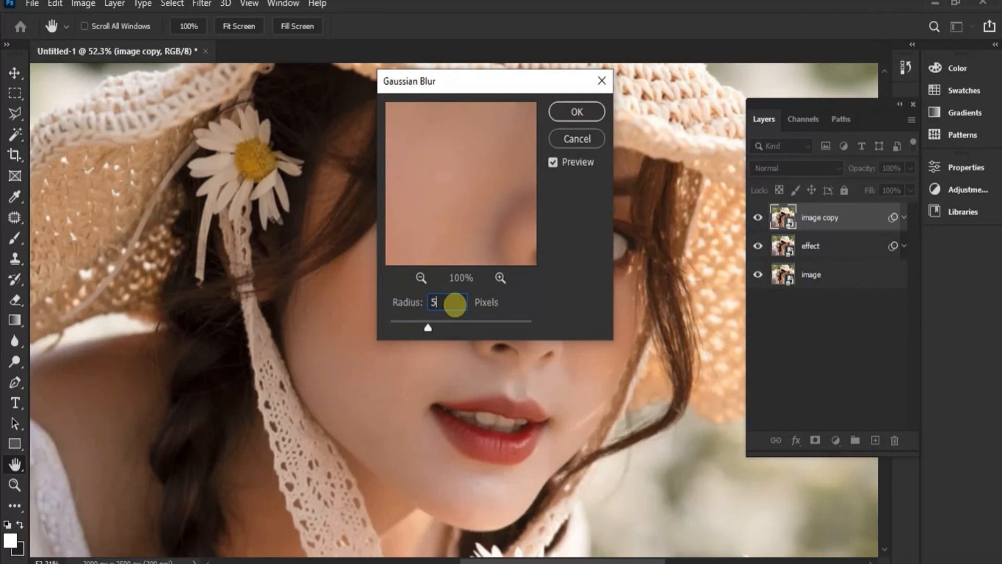
{"action": "left_click", "coordinate": [577, 113]}
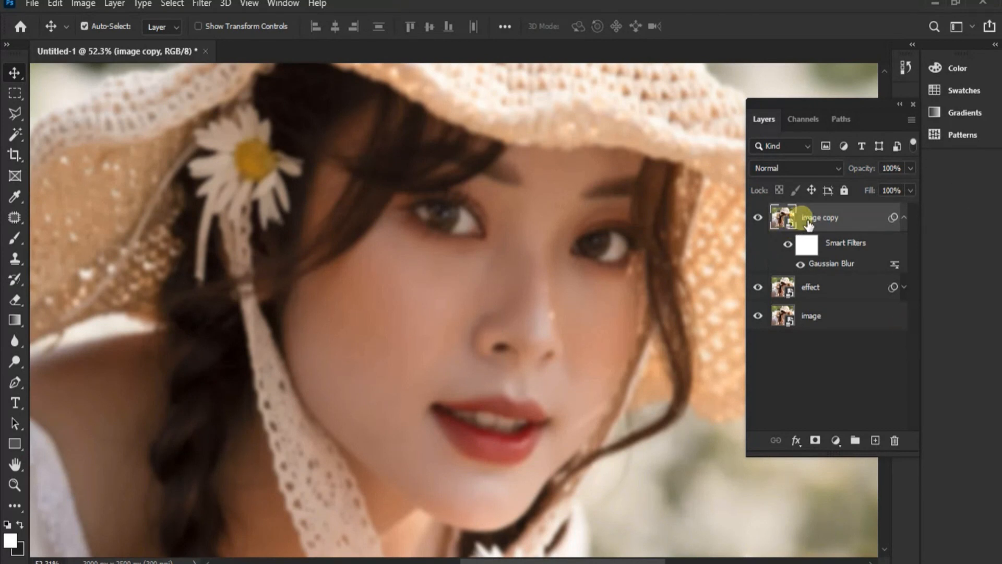
- Add an Invert adjustment layer above the image copy and clip it to that layer
{"action": "left_click", "coordinate": [836, 440]}
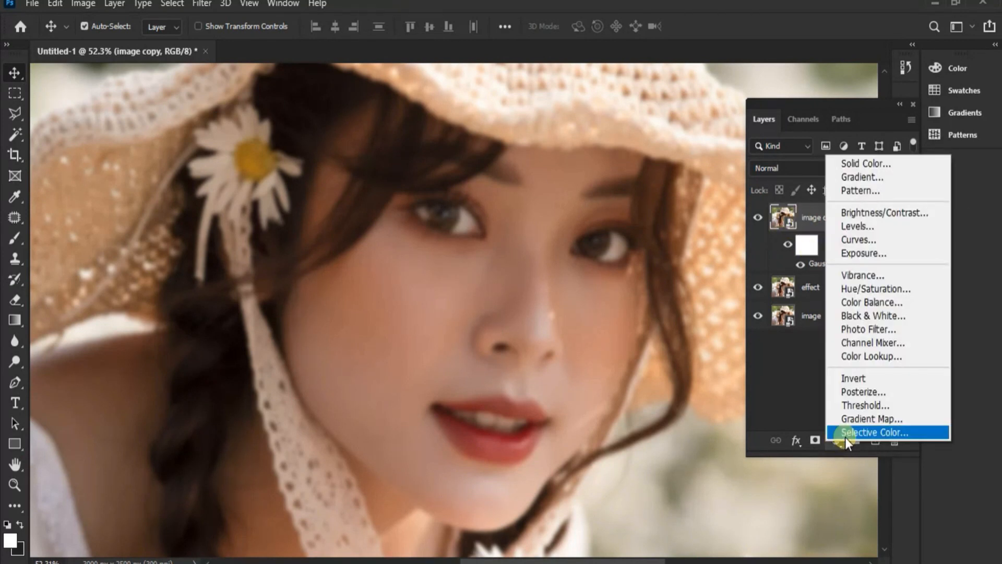
{"action": "left_click", "coordinate": [863, 378]}
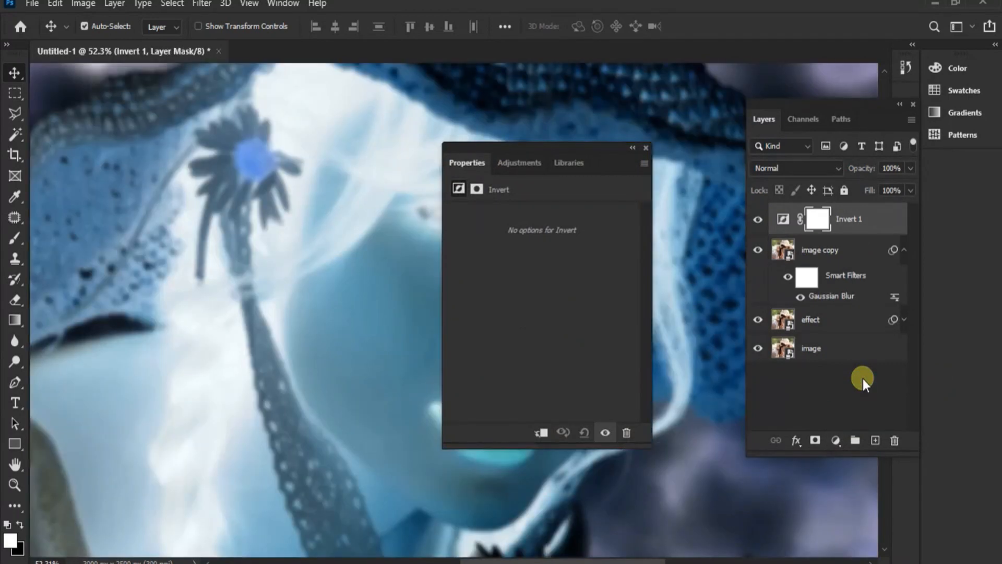
{"action": "left_click", "coordinate": [543, 433]}
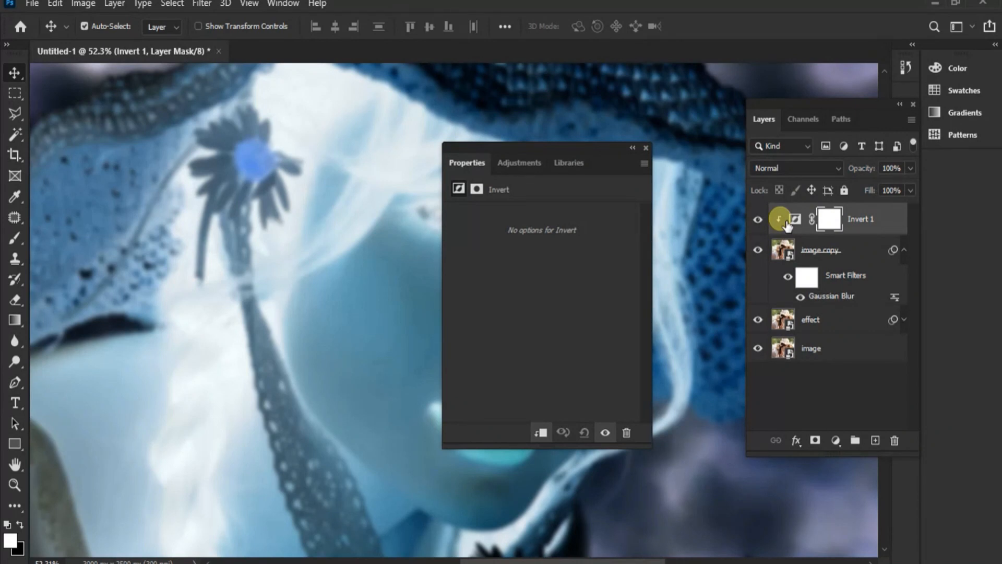
- Add a Hue/Saturation adjustment layer above the Invert layer, clip it to the image copy, and set Saturation to -100
{"action": "left_click", "coordinate": [835, 440]}
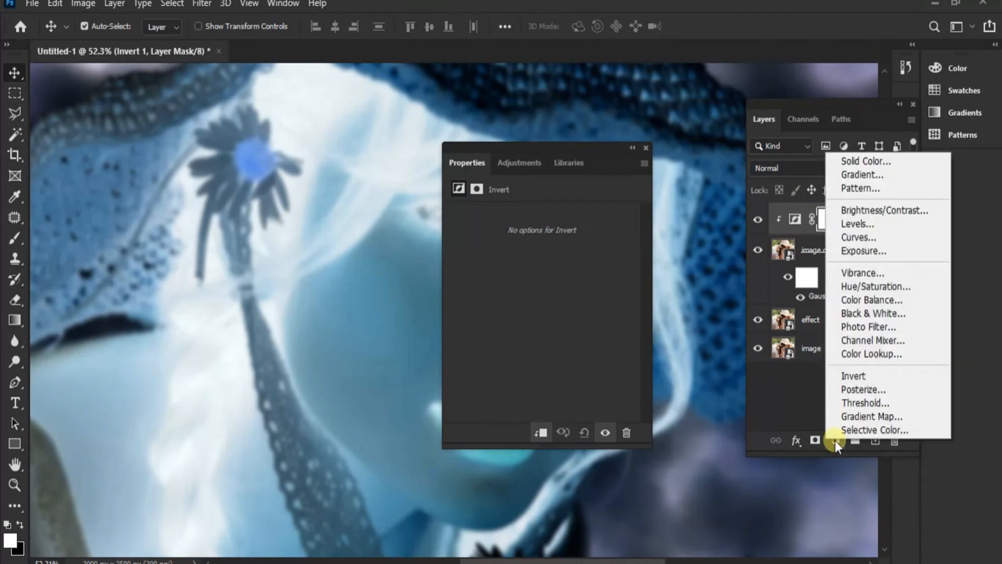
{"action": "left_click", "coordinate": [867, 287]}
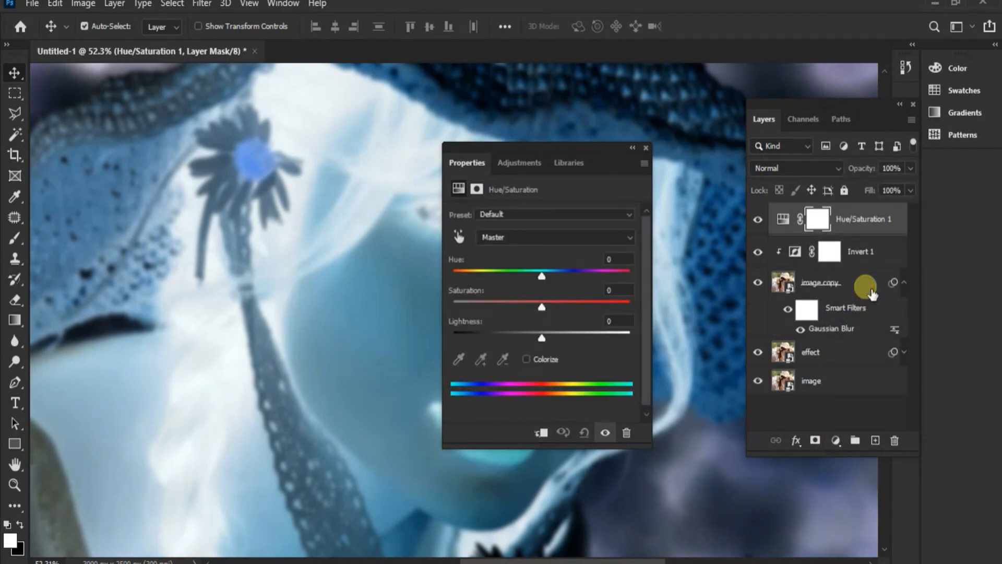
{"action": "left_click", "coordinate": [542, 435]}
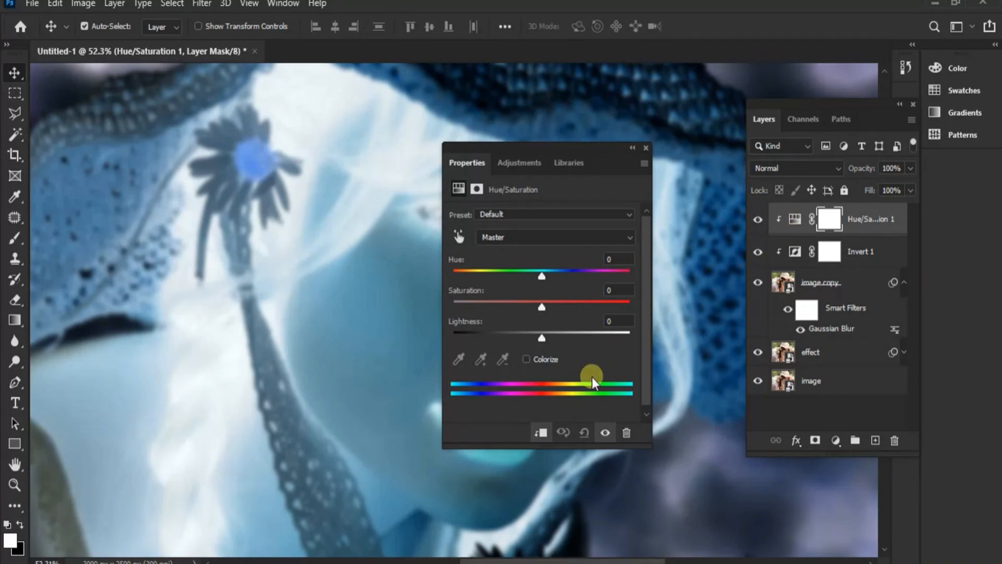
{"action": "left_click_drag", "start_coordinate": [543, 305], "coordinate": [444, 309]}
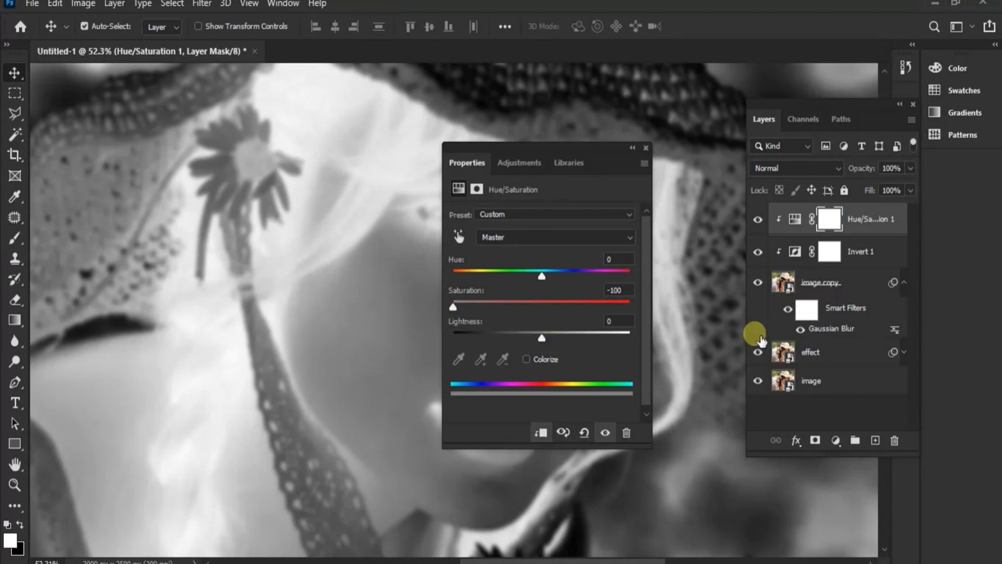
- Set the image copy layer's blend mode to Overlay and its opacity to 71%
{"action": "left_click", "coordinate": [865, 286]}
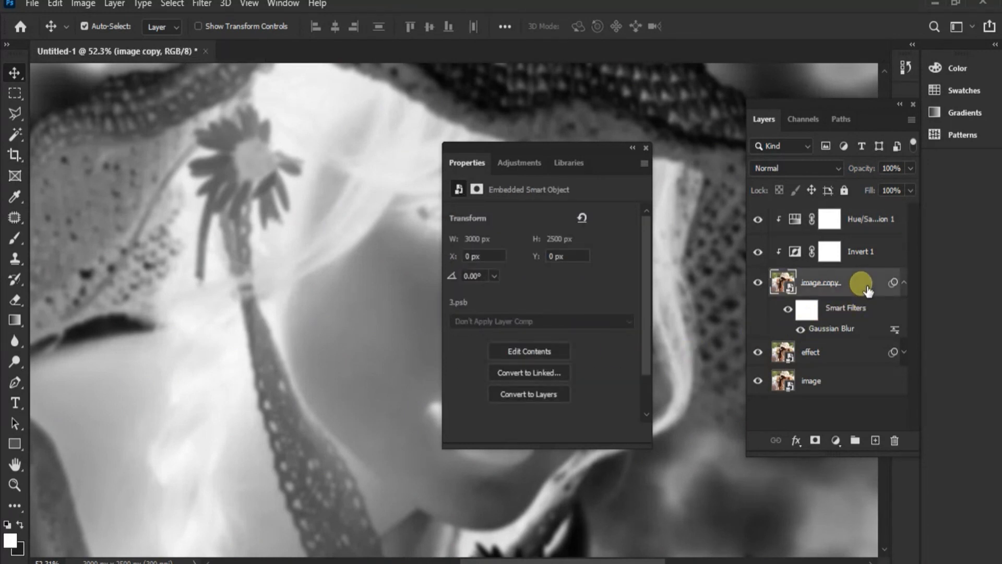
{"action": "left_click", "coordinate": [837, 166]}
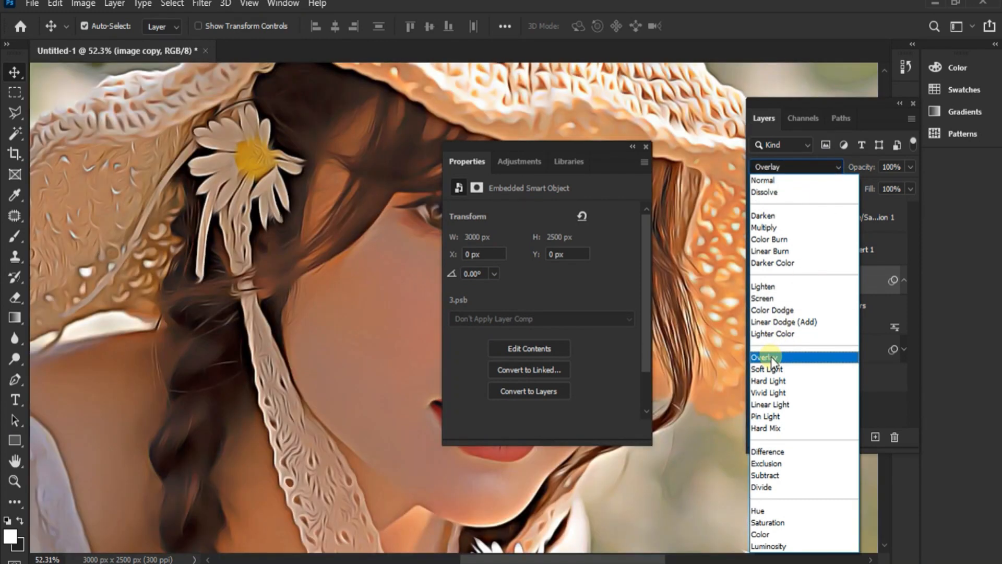
{"action": "left_click", "coordinate": [772, 356]}
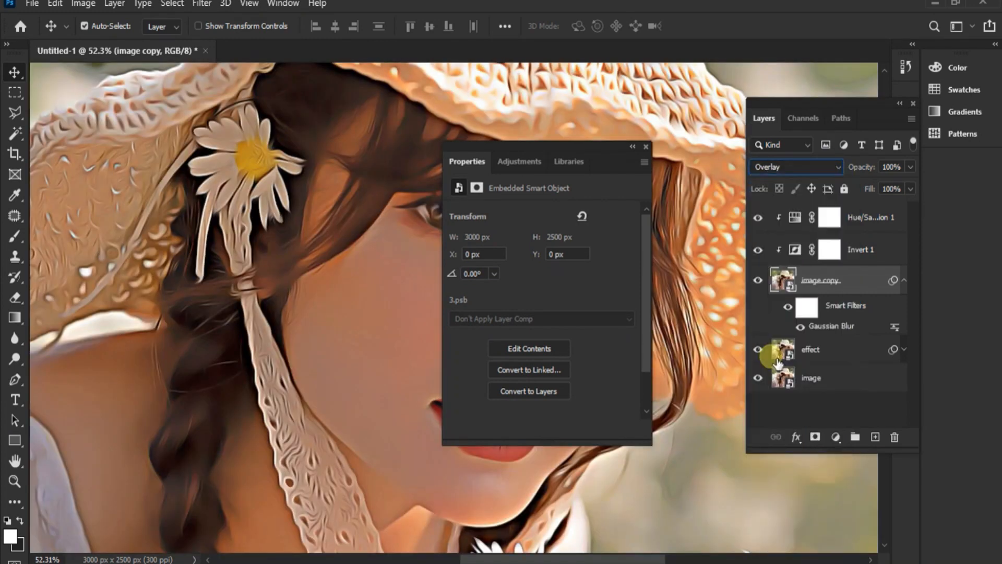
{"action": "left_click", "coordinate": [647, 146]}
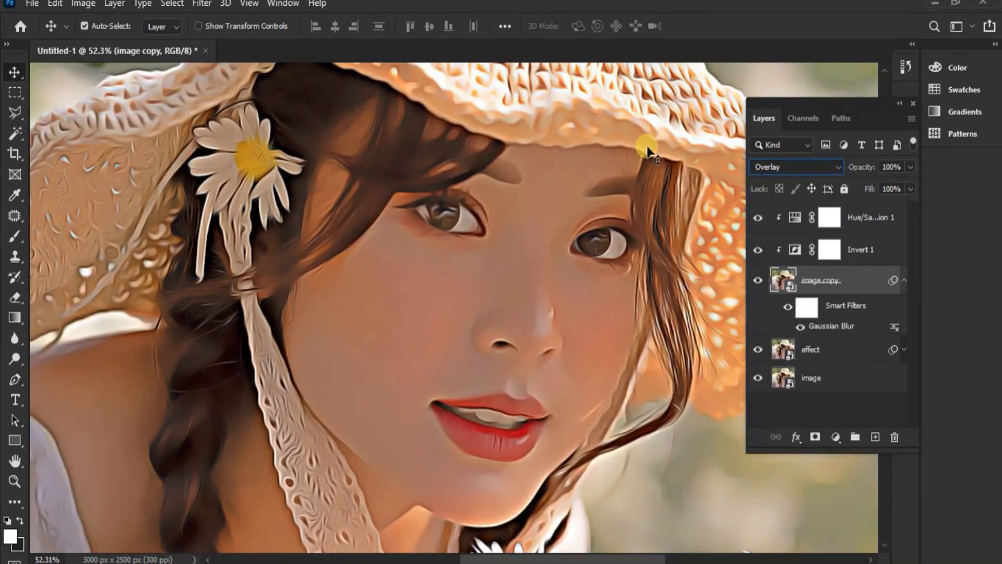
{"action": "left_click", "coordinate": [913, 166]}
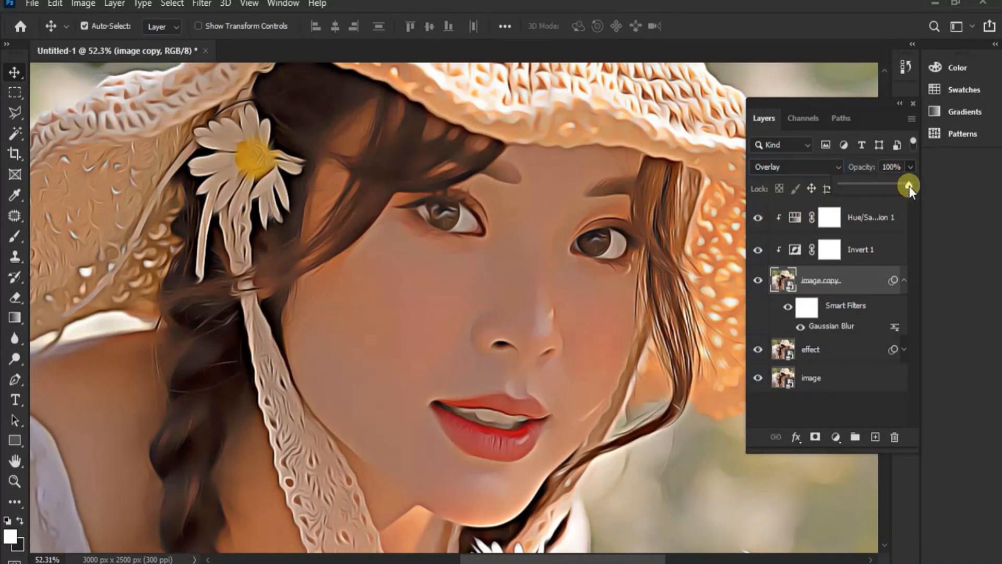
{"action": "left_click_drag", "start_coordinate": [884, 193], "coordinate": [890, 189]}
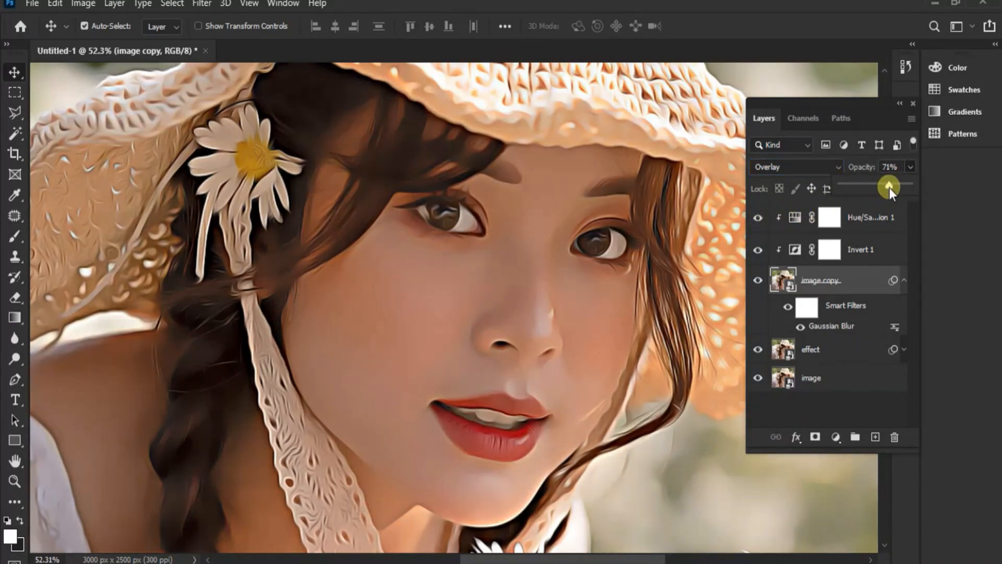
- Rename the image copy layer as Tone
{"action": "double_click", "coordinate": [830, 280]}
{"action": "type", "text": "T"}
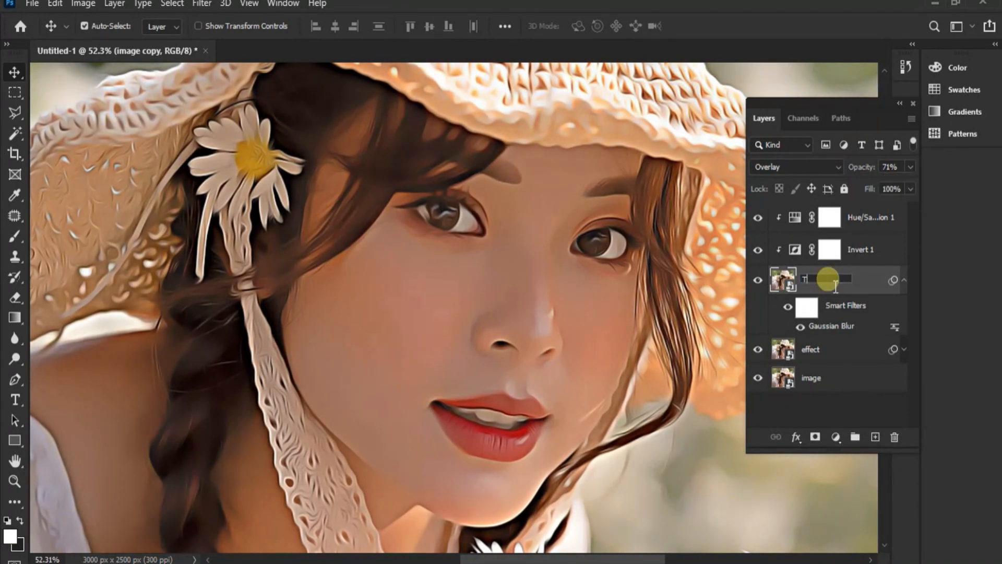
{"action": "type", "text": "one"}
{"action": "left_click", "coordinate": [854, 398]}
- Duplicate the Tone layer above the Hue/Saturation adjustment and rename the duplicate as smudge
{"action": "key", "text": "alt"}
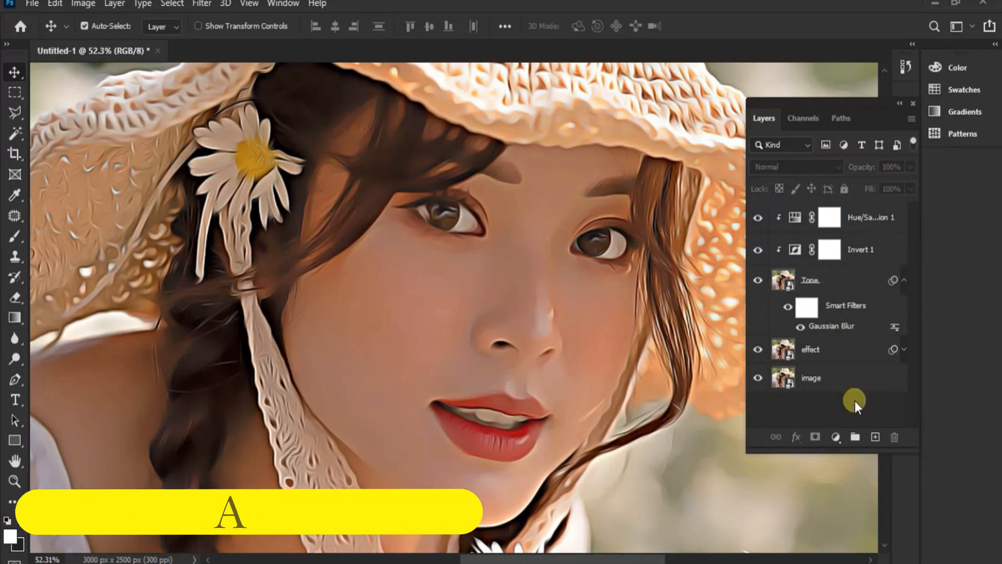
{"action": "left_click_drag", "start_coordinate": [840, 280], "coordinate": [848, 211]}
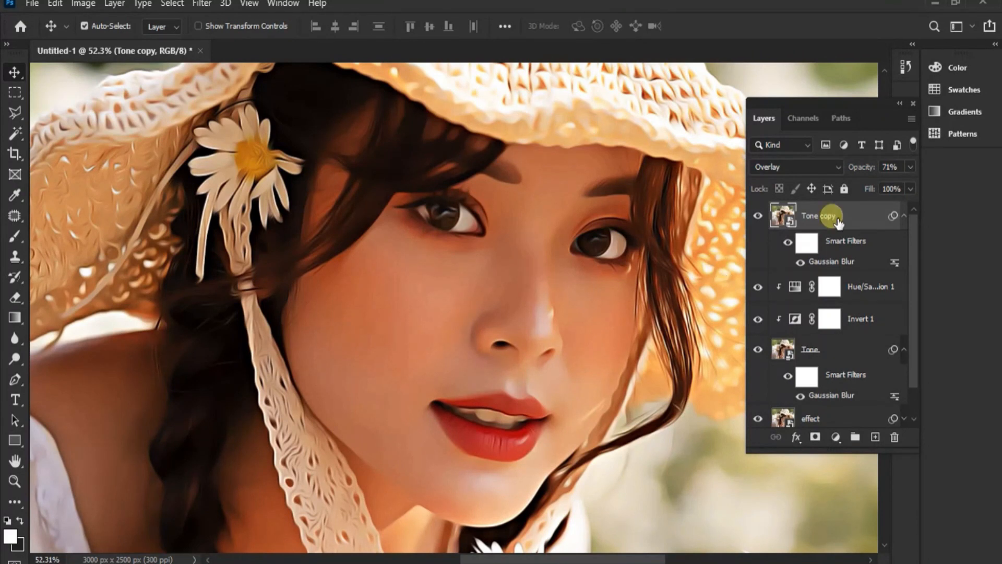
{"action": "double_click", "coordinate": [831, 218]}
{"action": "type", "text": "smud"}
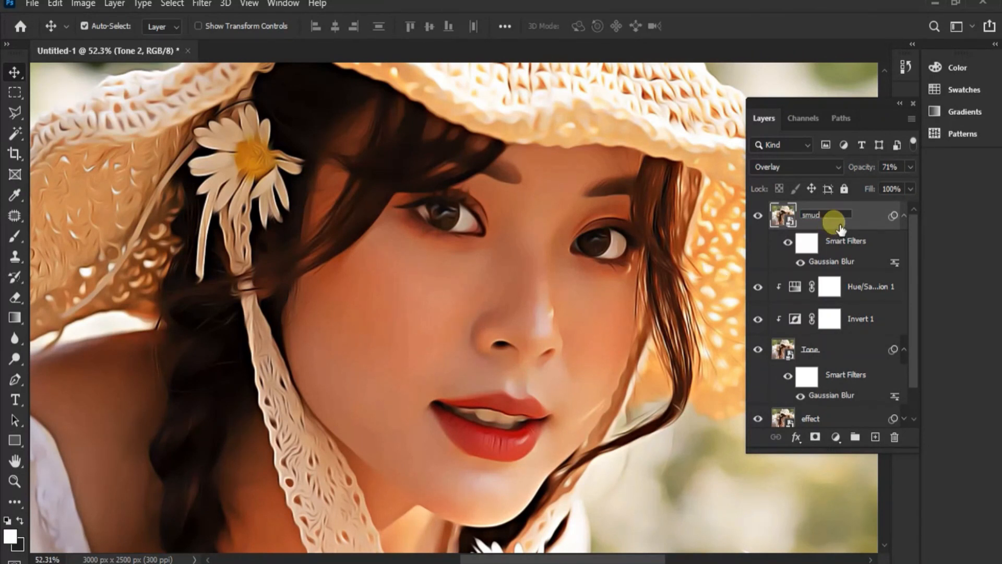
{"action": "type", "text": "ge"}
{"action": "key", "text": "Return"}
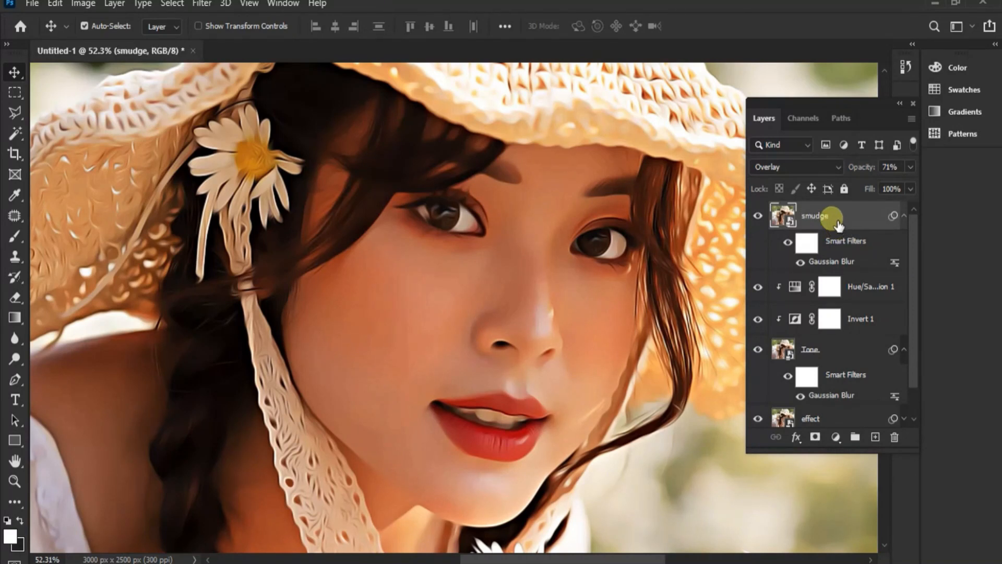
- Set the smudge layer to Multiply at 25% opacity and collapse the smart filter lists of the smudge and Tone layers
{"action": "left_click", "coordinate": [829, 168]}
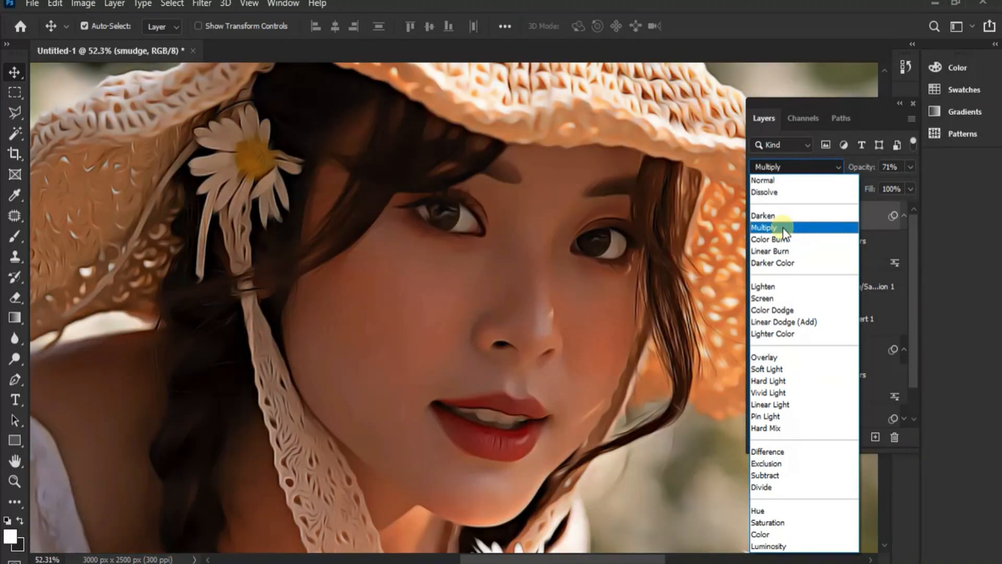
{"action": "left_click", "coordinate": [785, 229]}
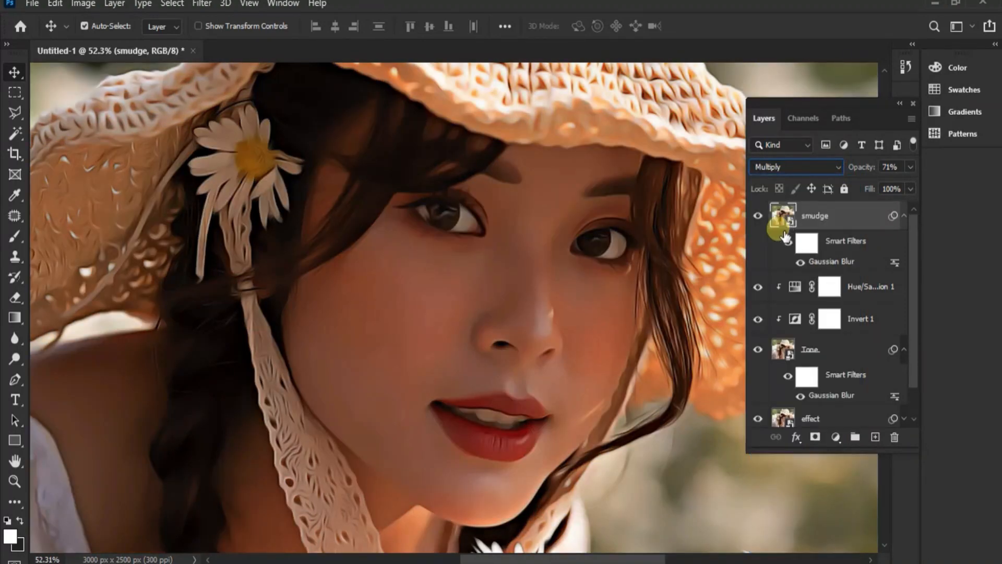
{"action": "left_click", "coordinate": [910, 167]}
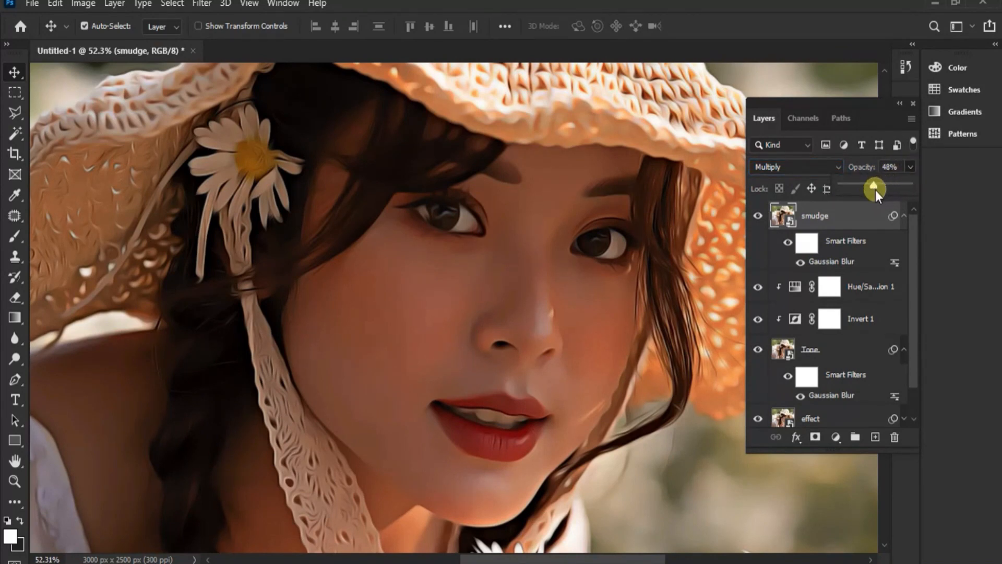
{"action": "left_click_drag", "start_coordinate": [870, 192], "coordinate": [856, 192]}
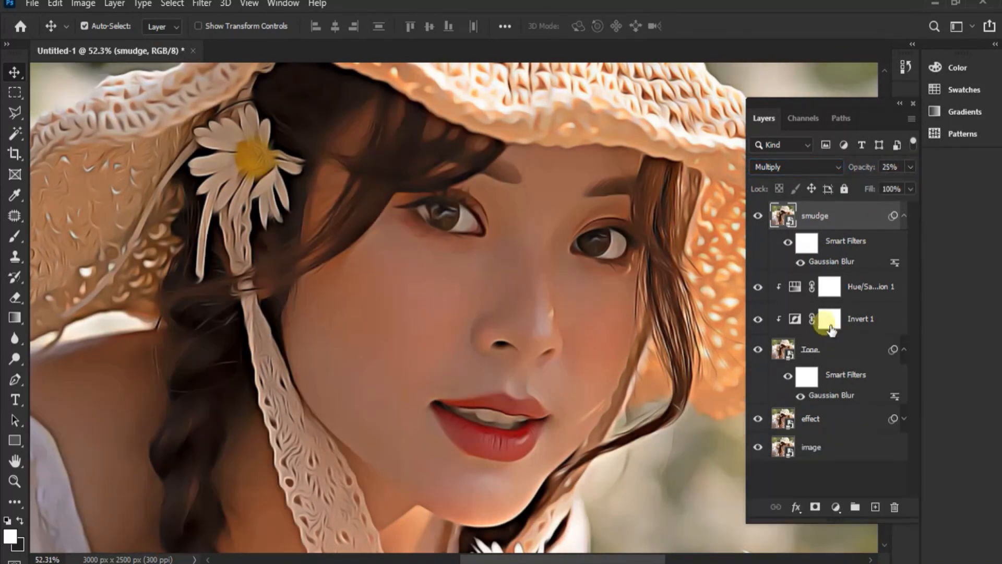
{"action": "left_click", "coordinate": [905, 216]}
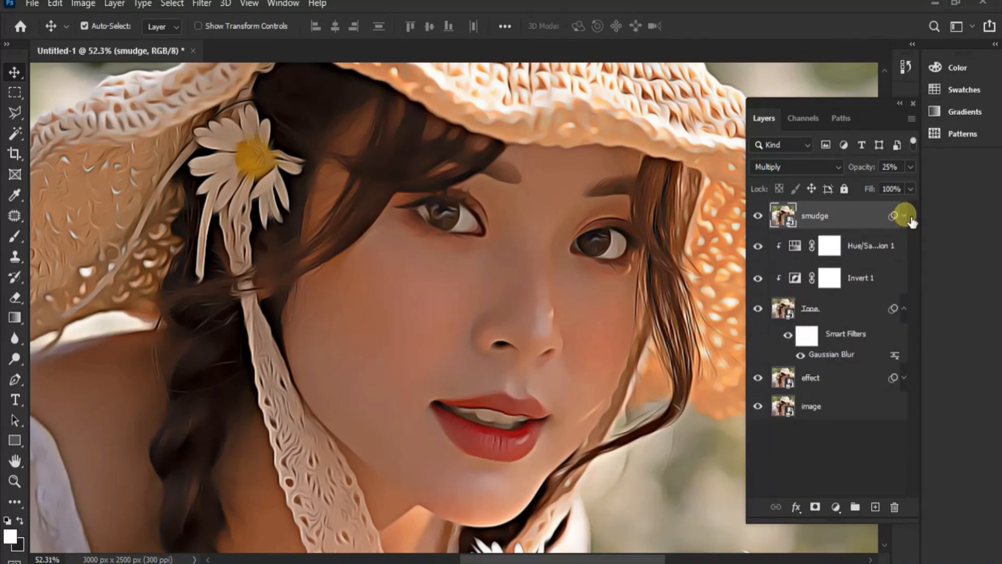
{"action": "left_click", "coordinate": [904, 308]}
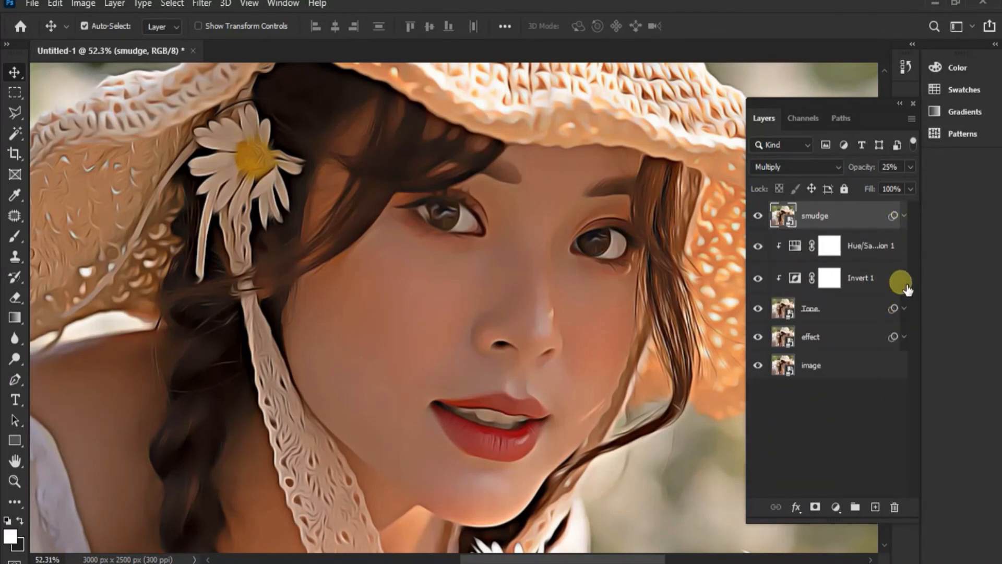
- Duplicate the effect layer and rename the duplicate as glow
{"action": "left_click", "coordinate": [851, 340]}
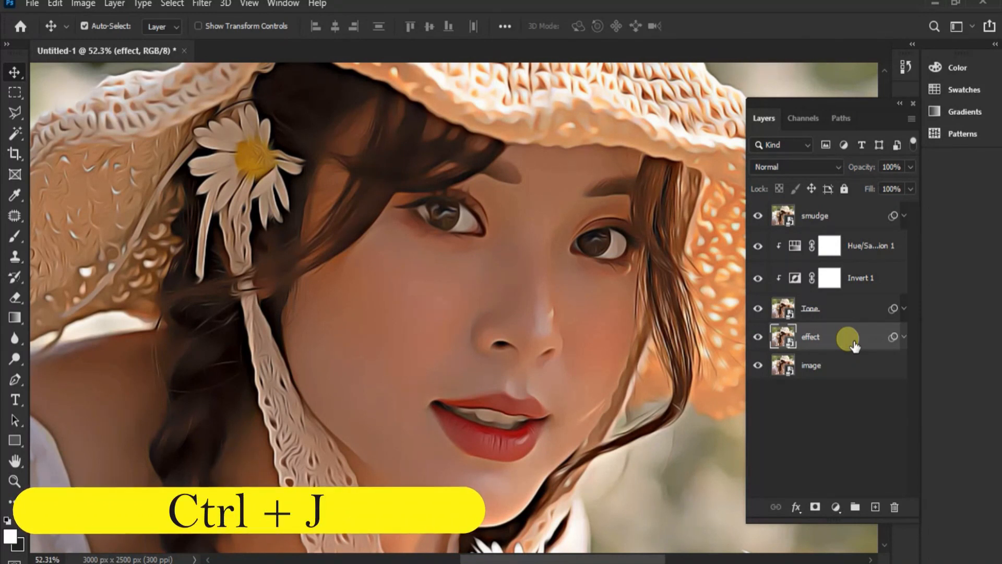
{"action": "key", "text": "ctrl"}
{"action": "key", "text": "ctrl+j"}
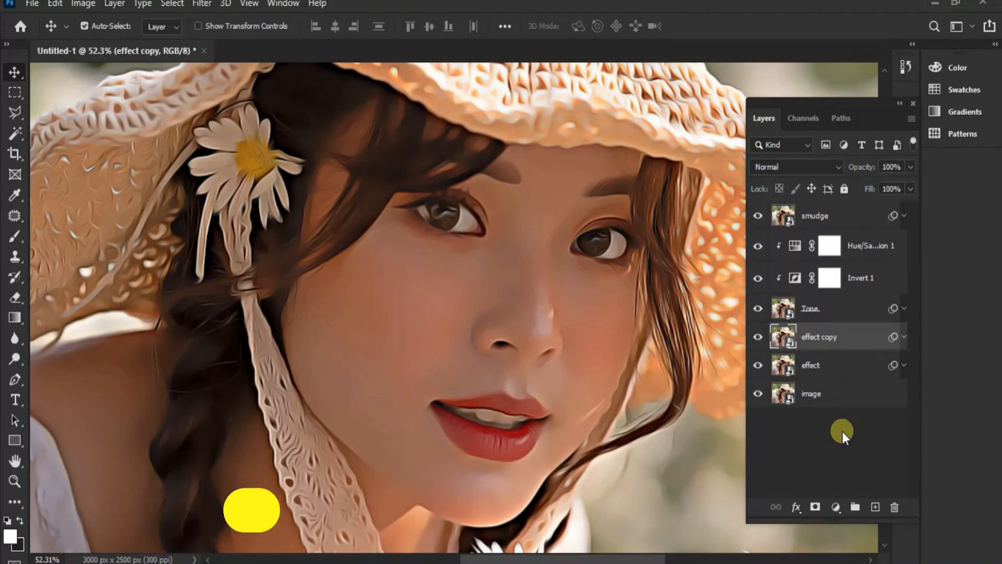
{"action": "double_click", "coordinate": [840, 339]}
{"action": "type", "text": "a"}
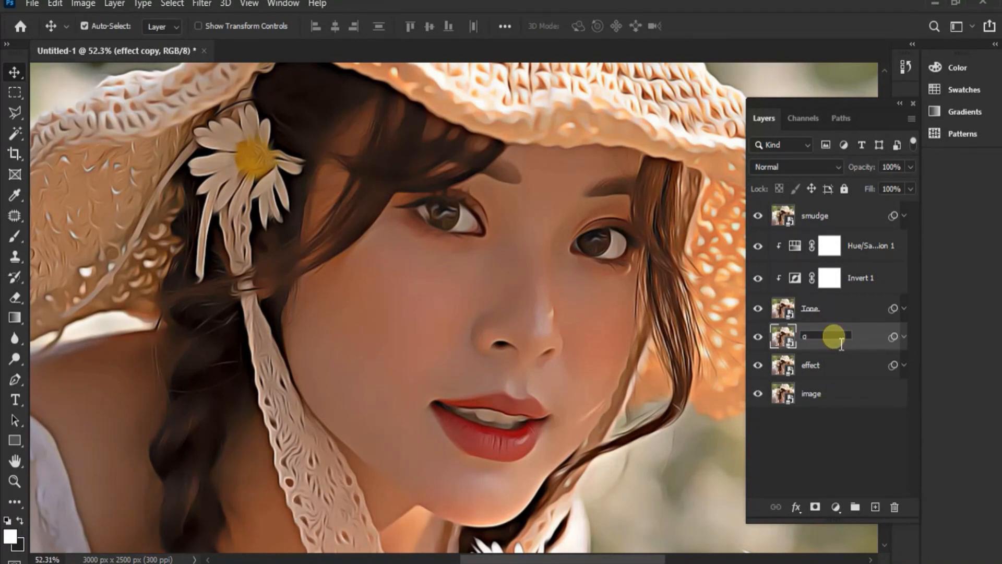
{"action": "type", "text": "low"}
{"action": "key", "text": "Return"}
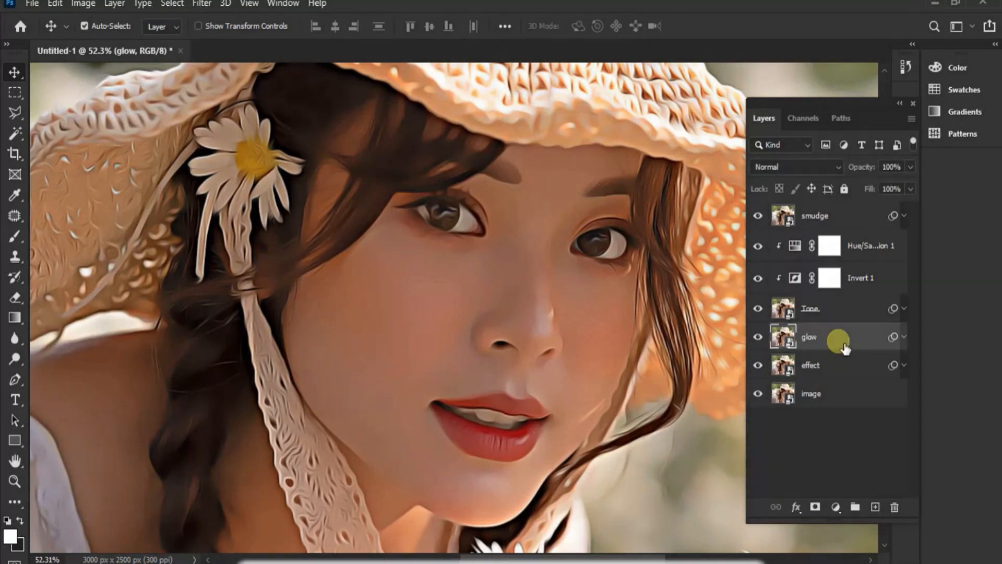
- Apply the Filter Gallery's Diffuse Glow to the glow layer with Graininess 1, Glow Amount 1 and Clear Amount 18
{"action": "left_click", "coordinate": [203, 4]}
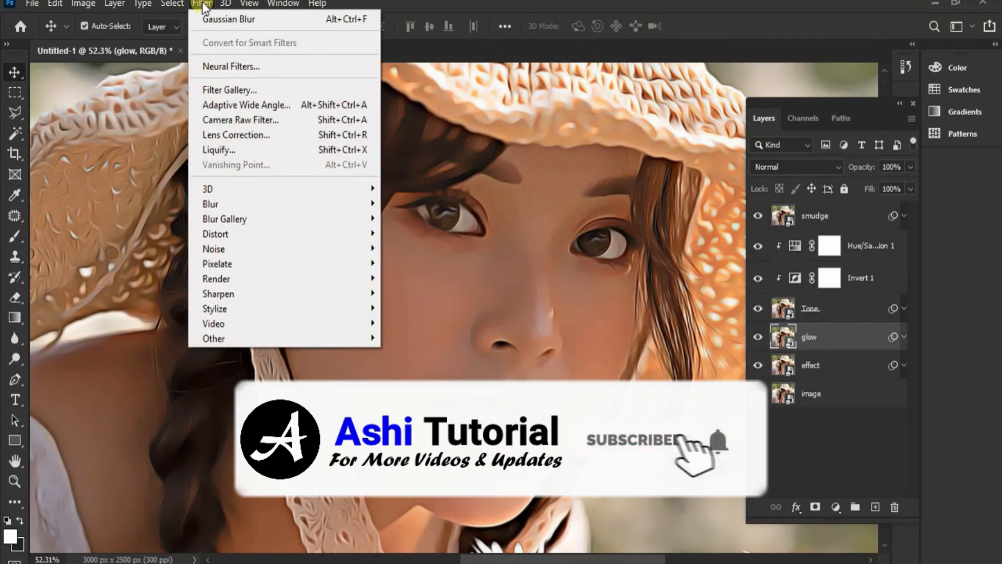
{"action": "left_click", "coordinate": [226, 91]}
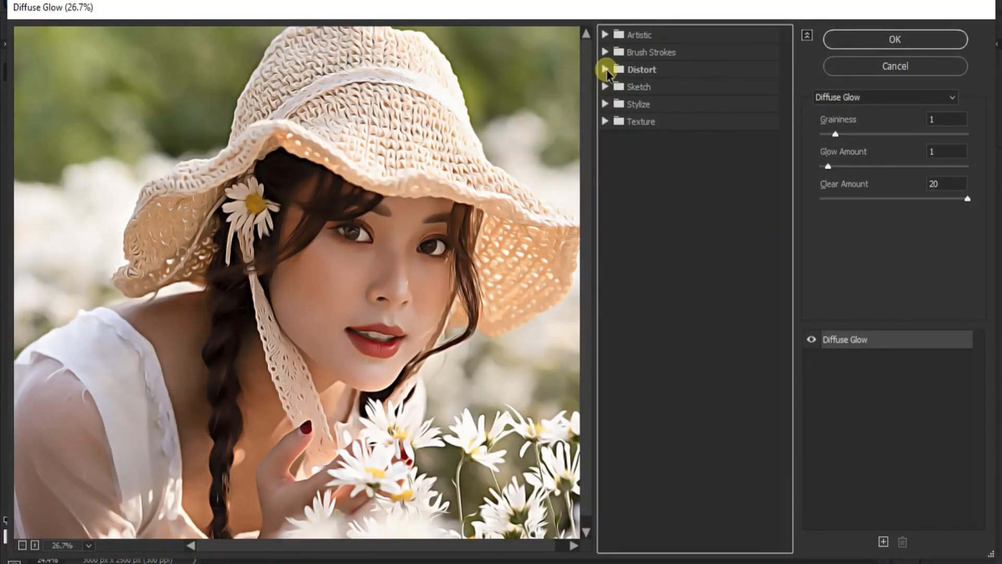
{"action": "left_click", "coordinate": [606, 69]}
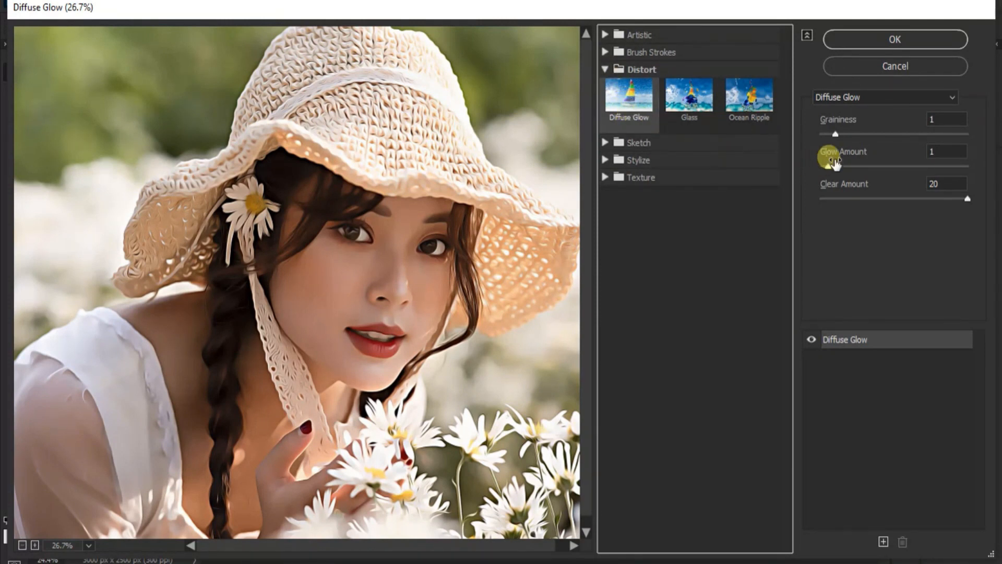
{"action": "left_click", "coordinate": [941, 120]}
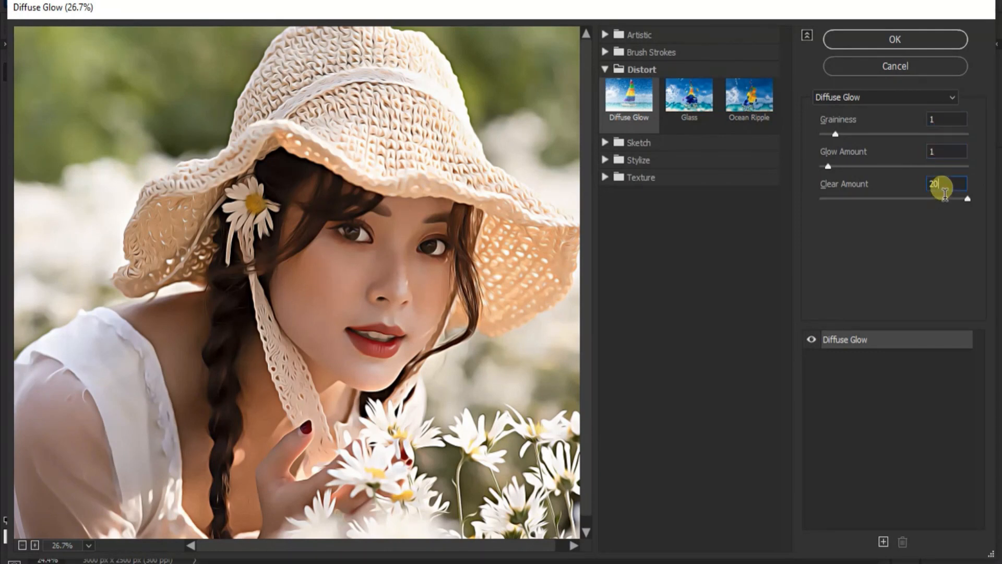
{"action": "left_click", "coordinate": [958, 200]}
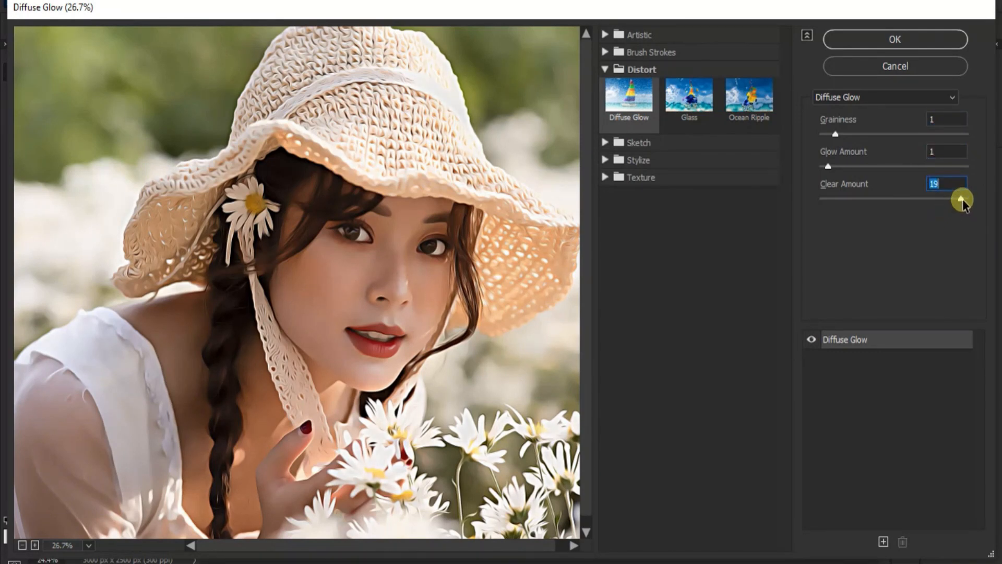
{"action": "left_click_drag", "start_coordinate": [962, 199], "coordinate": [958, 202]}
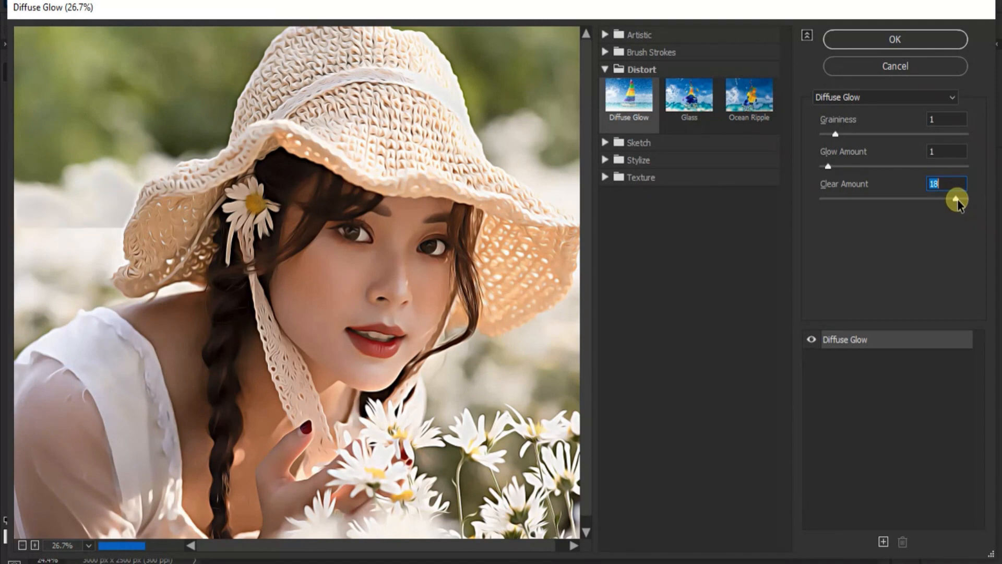
{"action": "left_click", "coordinate": [913, 46]}
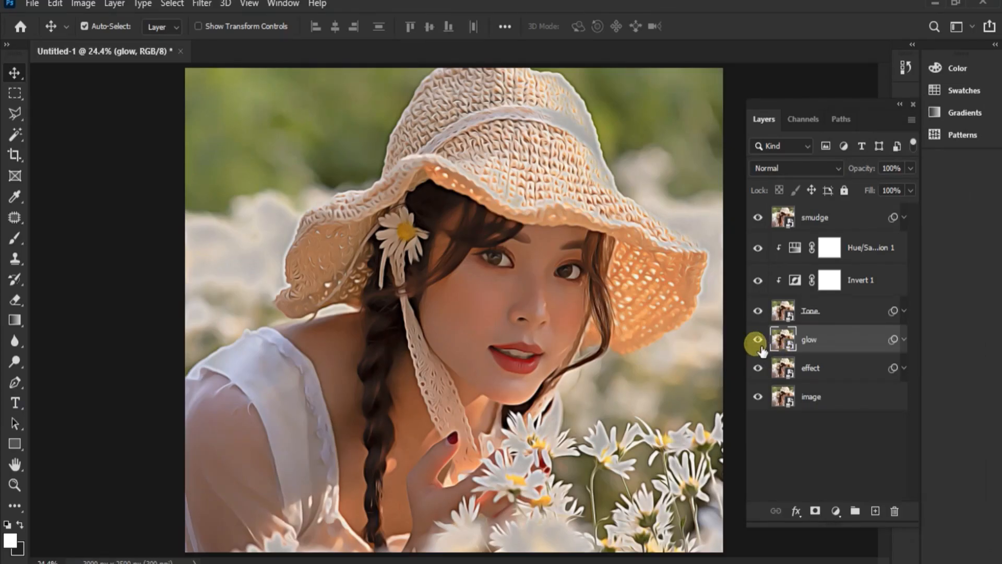
- Compare the image with and without the glow layer, and set that layer's opacity to 57%
{"action": "left_click", "coordinate": [760, 344]}
{"action": "left_click", "coordinate": [758, 341]}
{"action": "left_click_drag", "start_coordinate": [911, 169], "coordinate": [873, 186]}
{"action": "scroll", "coordinate": [609, 335], "scroll_direction": "up", "scroll_amount": 5}
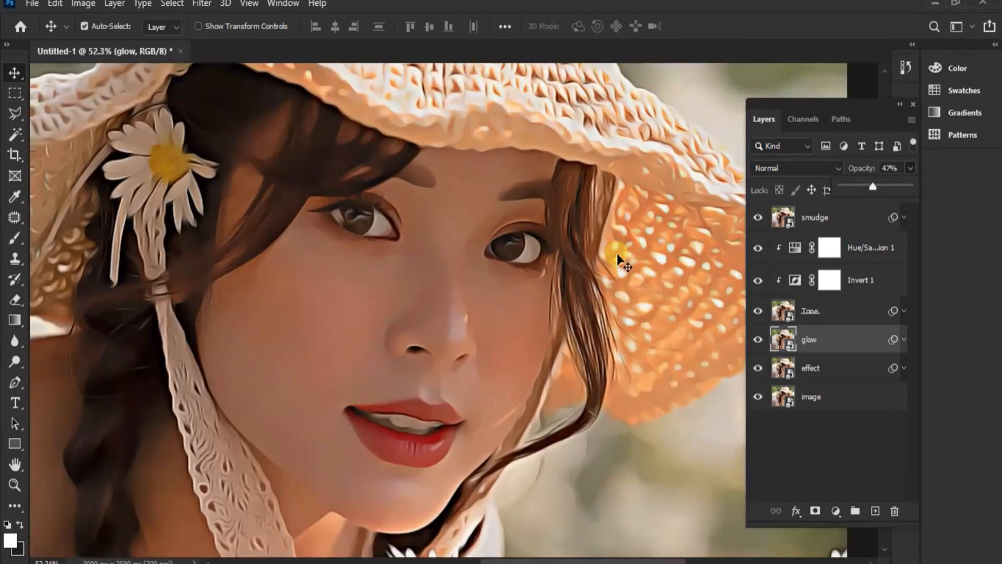
{"action": "scroll", "coordinate": [566, 258], "scroll_direction": "down", "scroll_amount": 1}
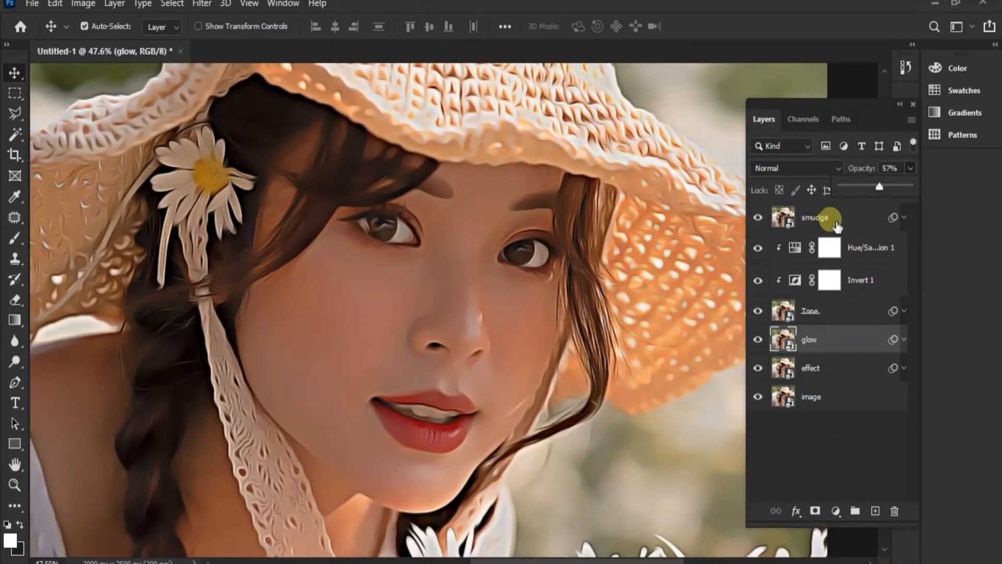
- Group the layers from smudge down to glow, name the group opacity, and check the group's contents
{"action": "left_click", "coordinate": [835, 222]}
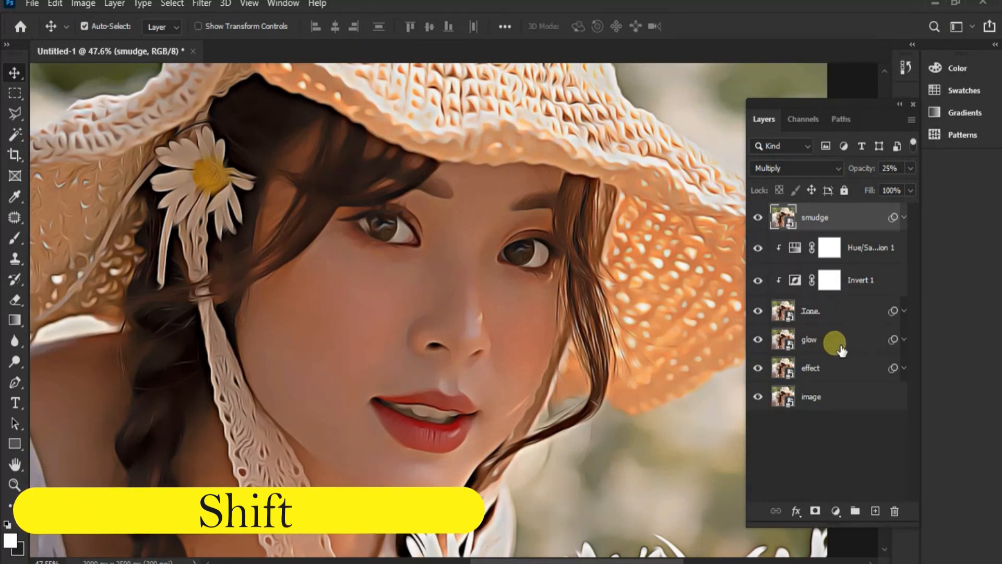
{"action": "left_click", "coordinate": [842, 349], "text": "shift"}
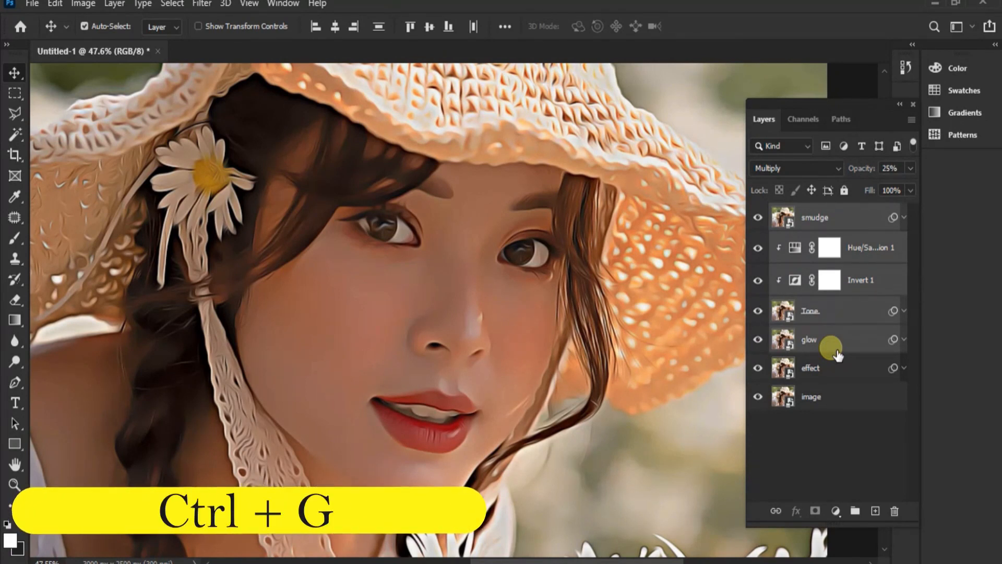
{"action": "key", "text": "ctrl+g"}
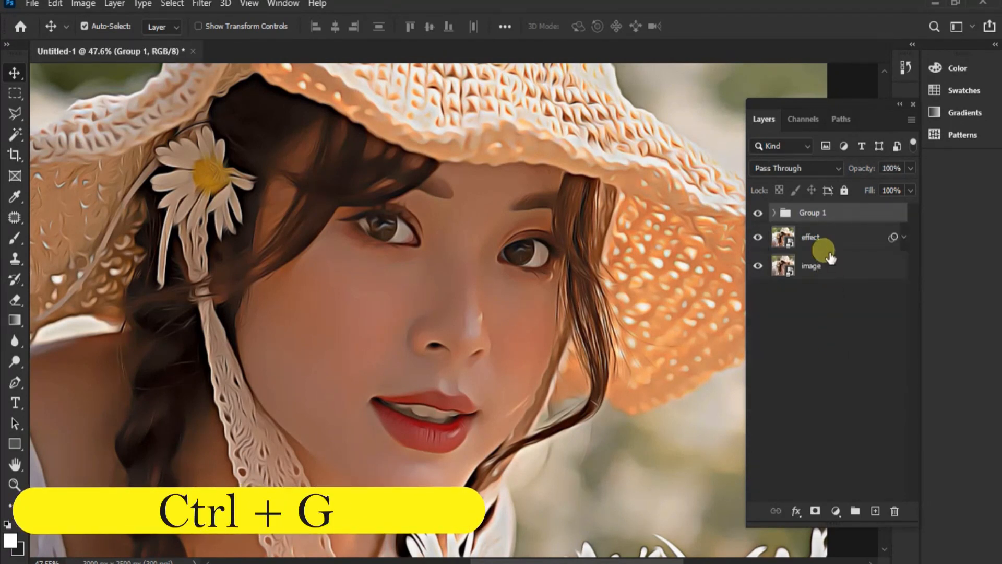
{"action": "double_click", "coordinate": [829, 219]}
{"action": "type", "text": "opacity"}
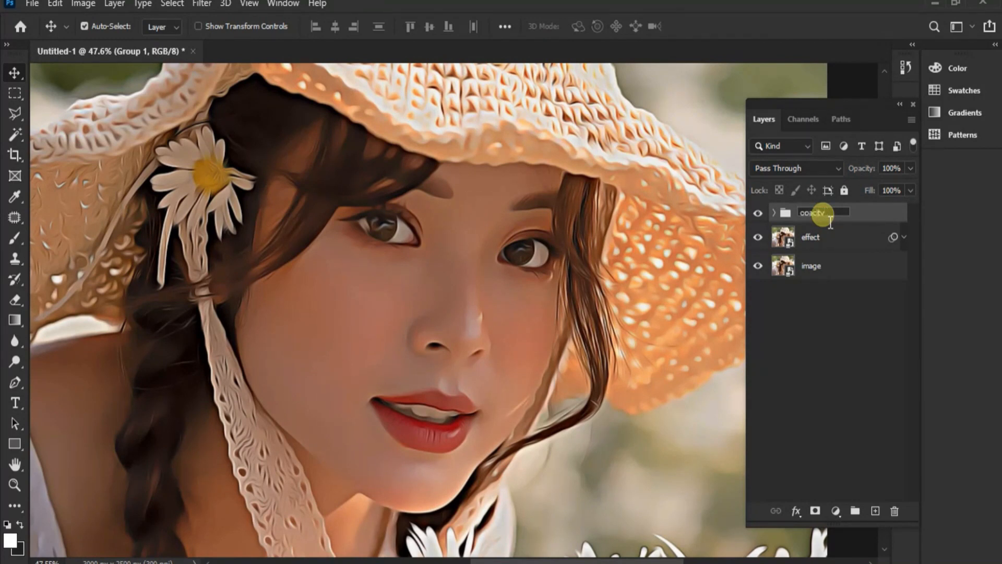
{"action": "left_click", "coordinate": [818, 300]}
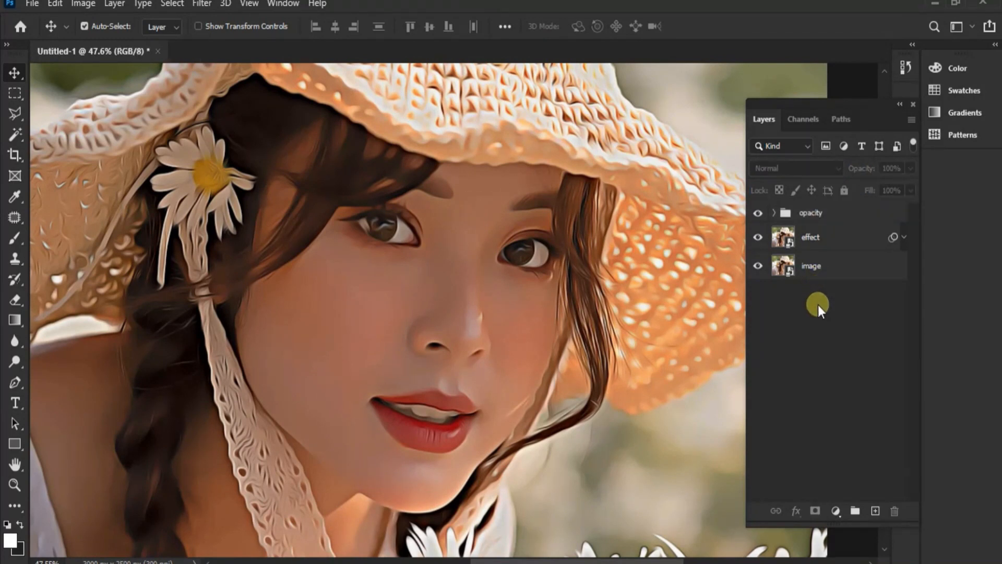
{"action": "left_click", "coordinate": [774, 213]}
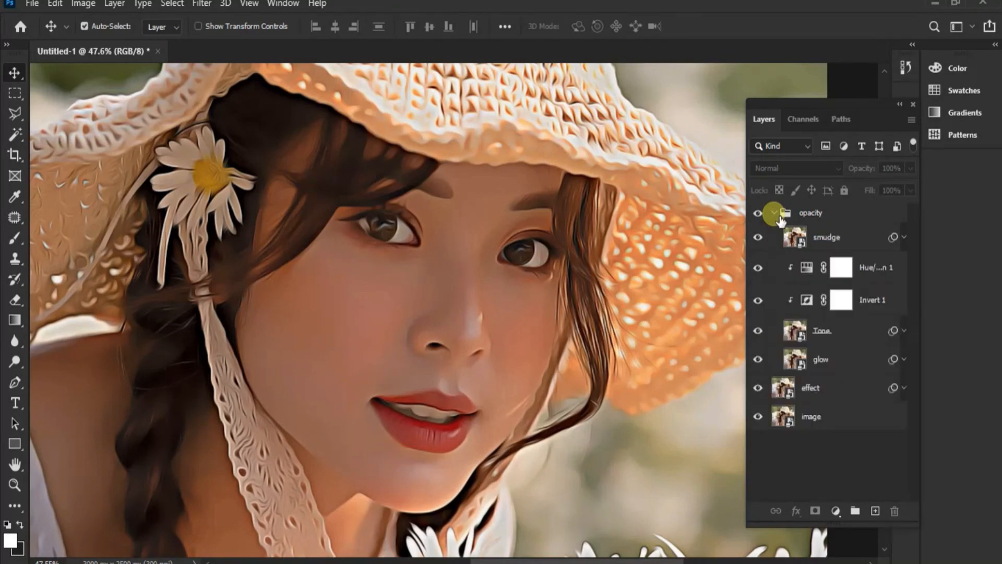
{"action": "left_click", "coordinate": [848, 241]}
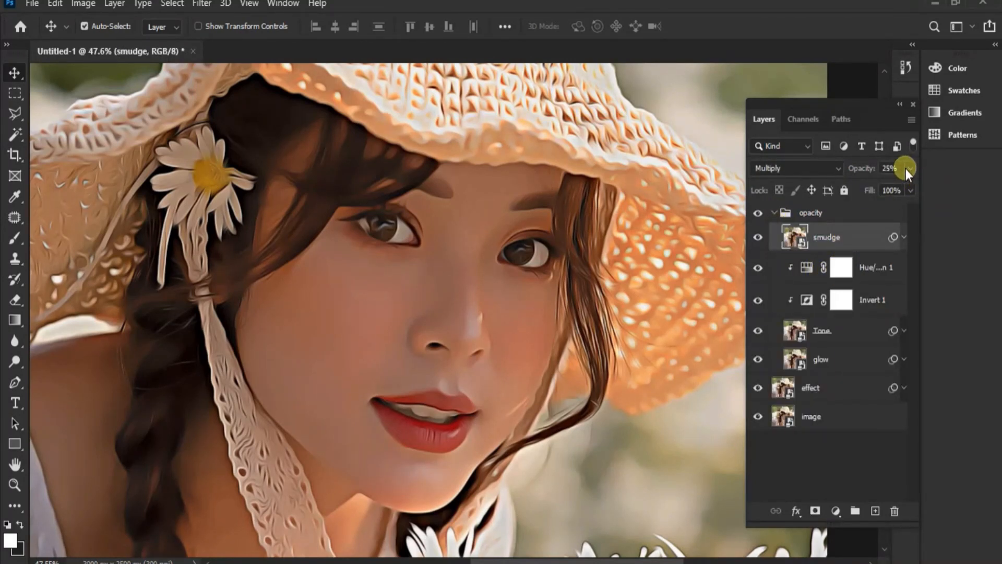
{"action": "left_click", "coordinate": [774, 212]}
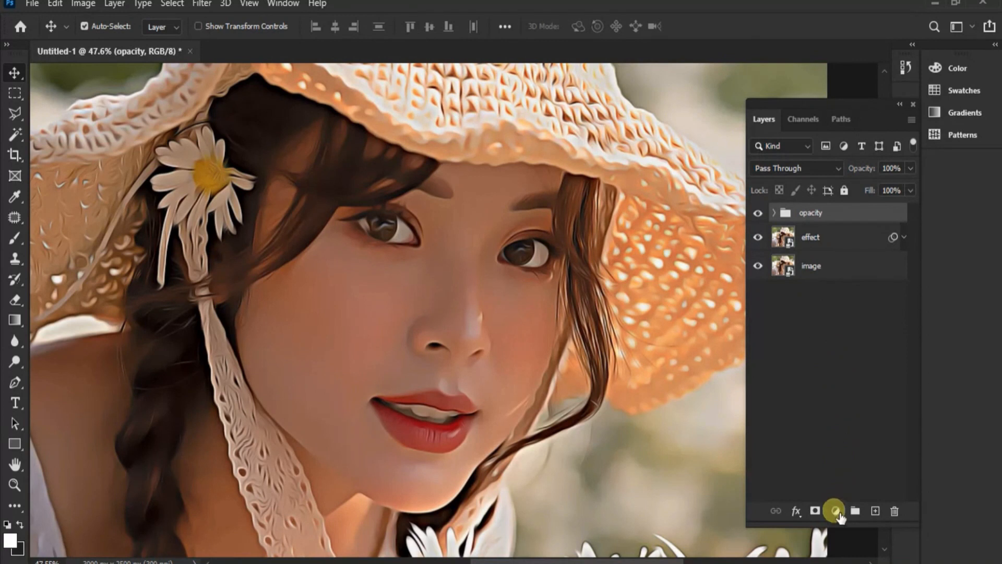
- Add a Vibrance adjustment layer above the opacity group with Vibrance +25 and Saturation +5
{"action": "left_click", "coordinate": [836, 510]}
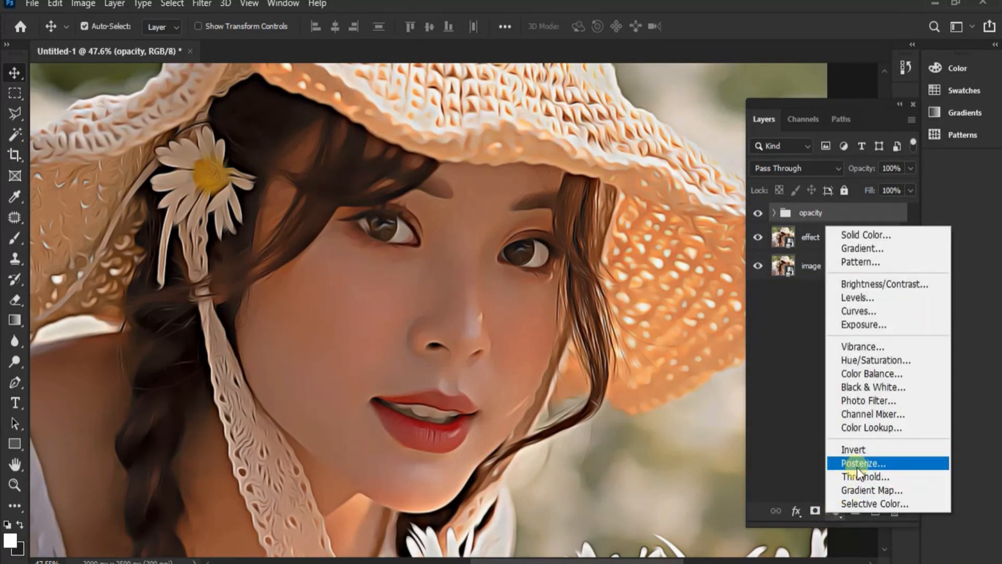
{"action": "left_click", "coordinate": [879, 347]}
{"action": "left_click", "coordinate": [609, 217]}
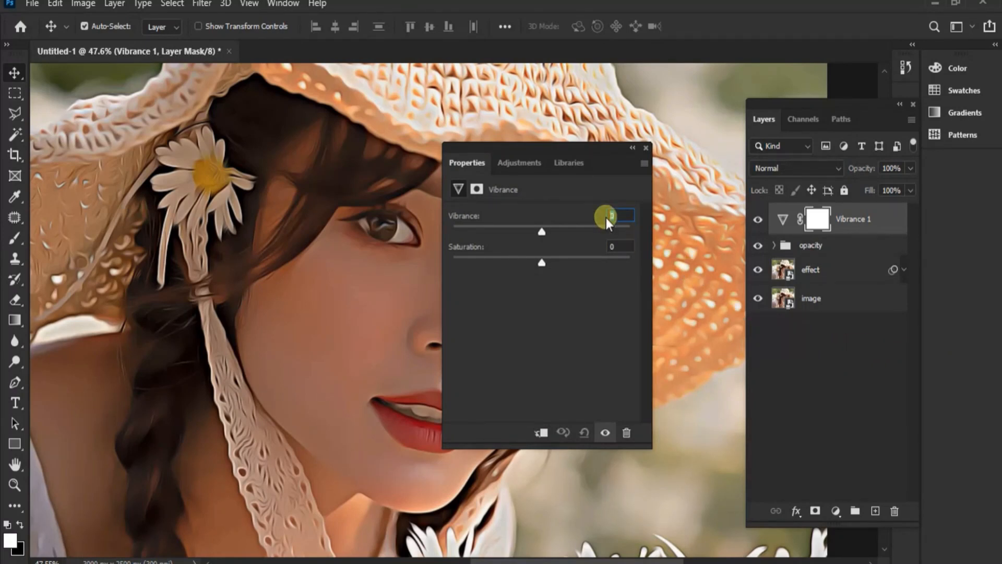
{"action": "type", "text": "25"}
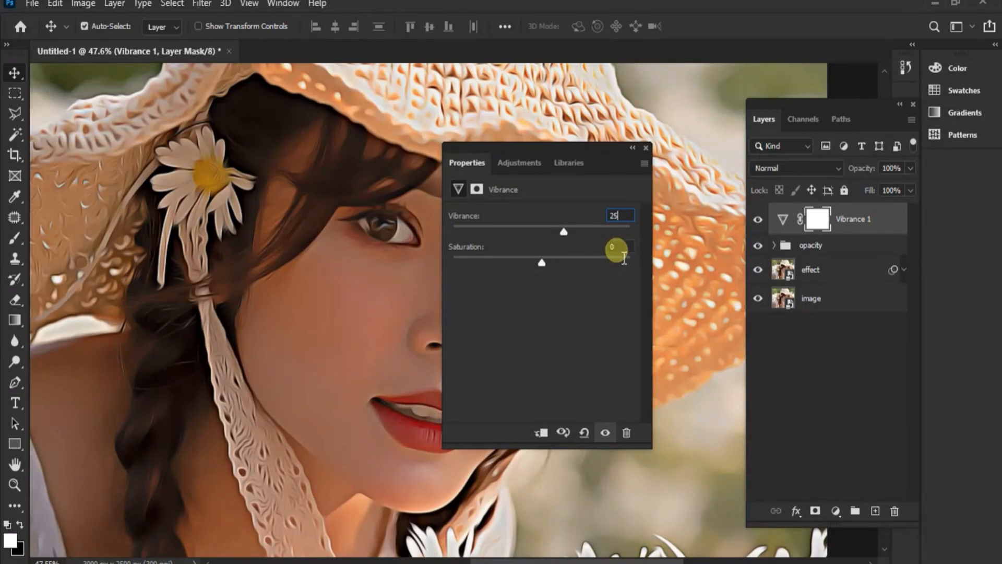
{"action": "left_click", "coordinate": [622, 250]}
{"action": "type", "text": "5"}
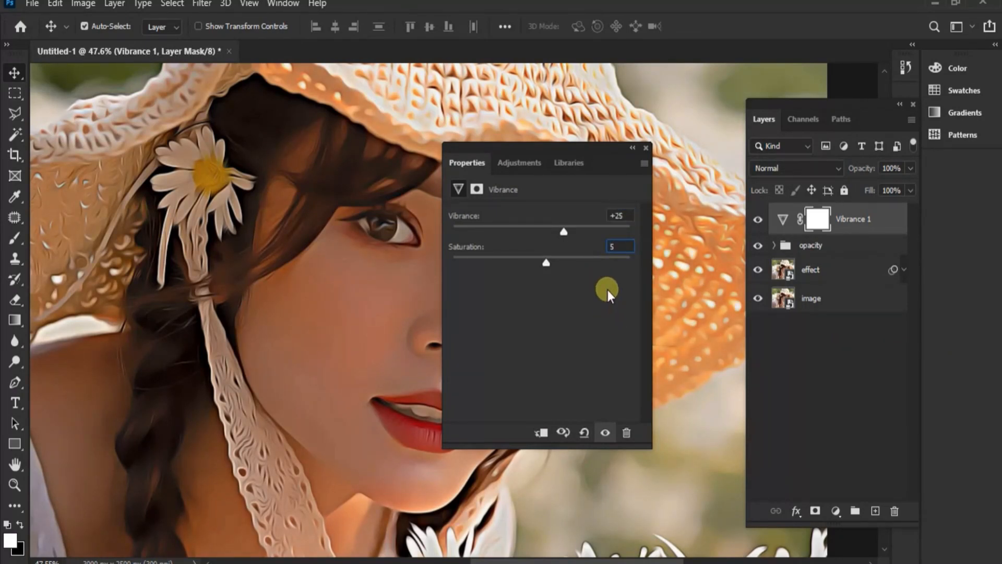
{"action": "key", "text": "Return"}
- Add a Levels adjustment layer above Vibrance with RGB input levels 10, 1.1 and 240
{"action": "left_click", "coordinate": [835, 511]}
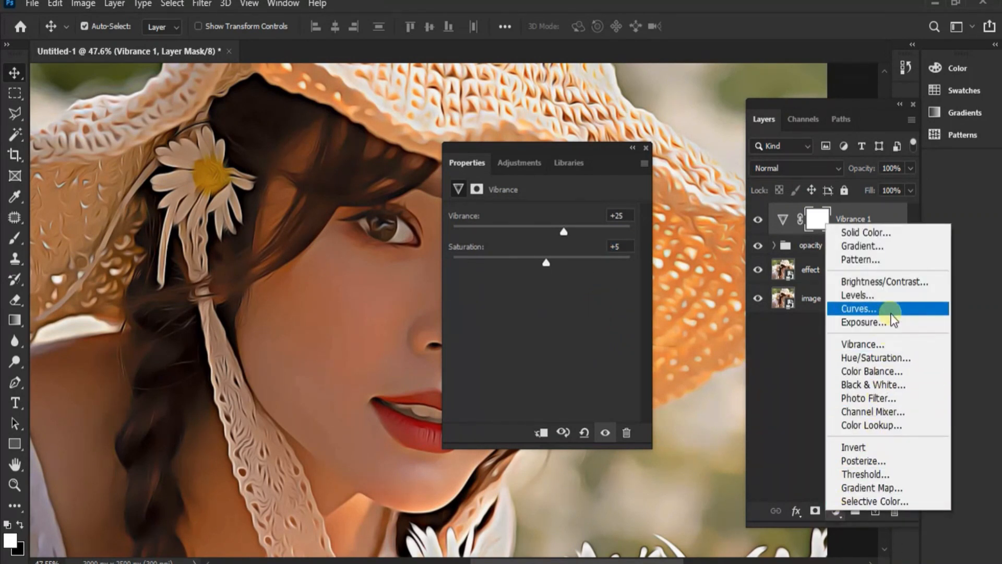
{"action": "left_click", "coordinate": [890, 295]}
{"action": "left_click", "coordinate": [472, 344]}
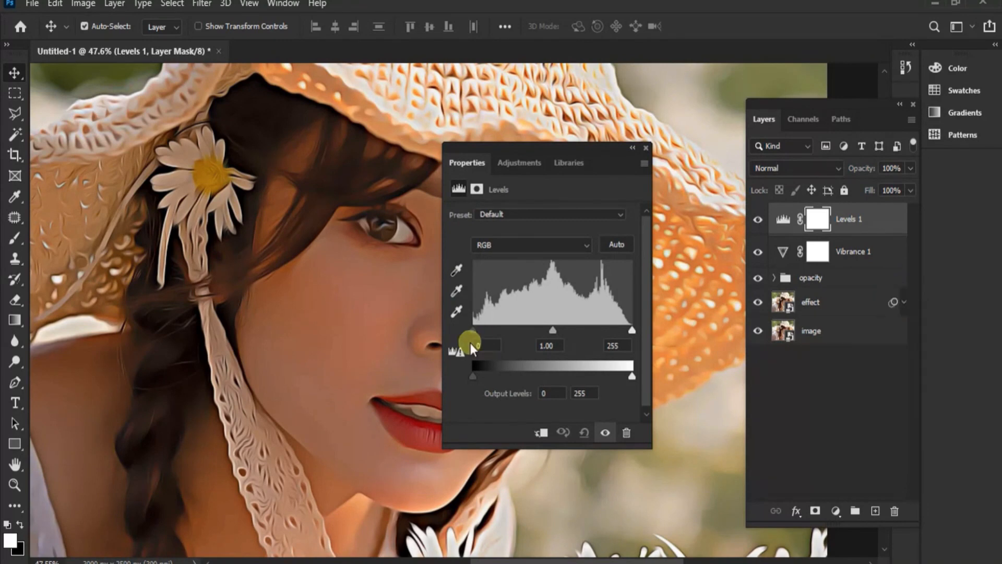
{"action": "type", "text": "10"}
{"action": "key", "text": "Tab"}
{"action": "type", "text": "1.1"}
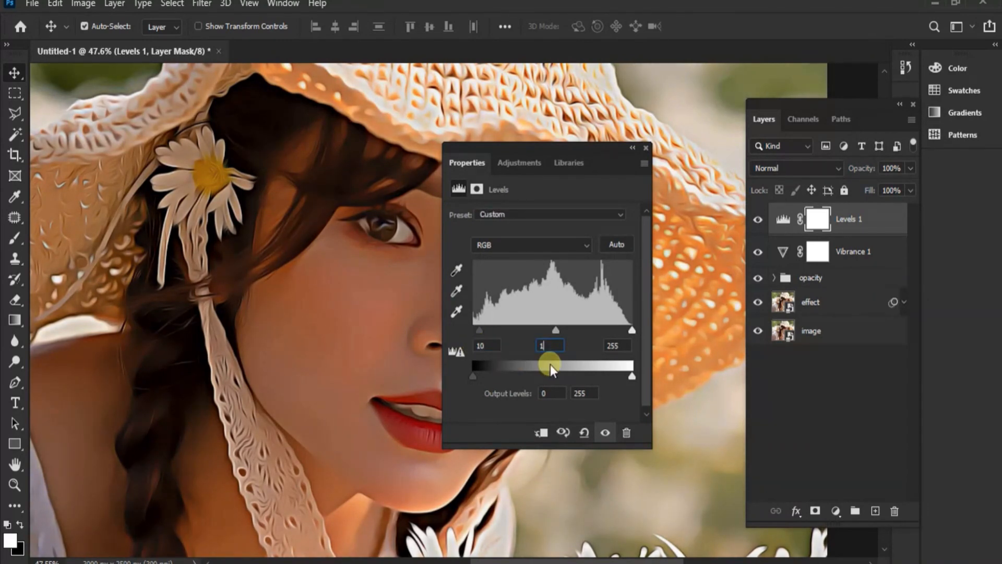
{"action": "key", "text": "Tab"}
{"action": "type", "text": "2"}
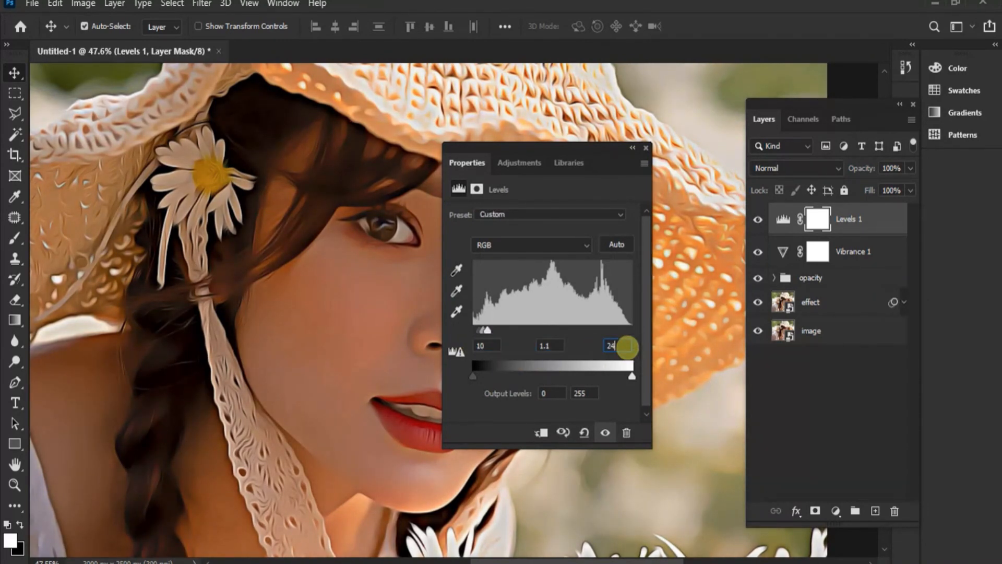
{"action": "type", "text": "40"}
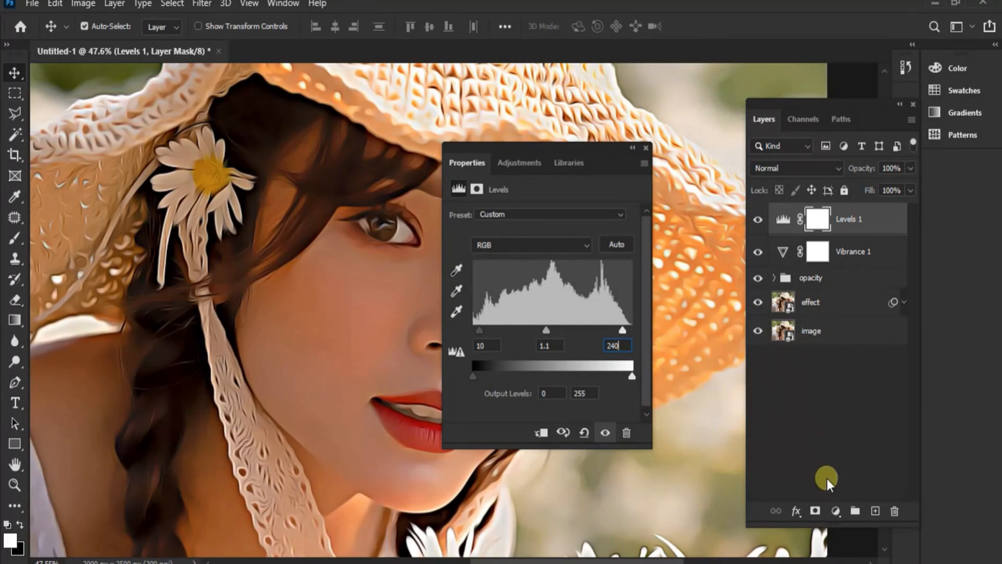
- Add a Color Balance adjustment layer on top, shift its Midtones colors slightly, and deselect the layers
{"action": "left_click", "coordinate": [837, 510]}
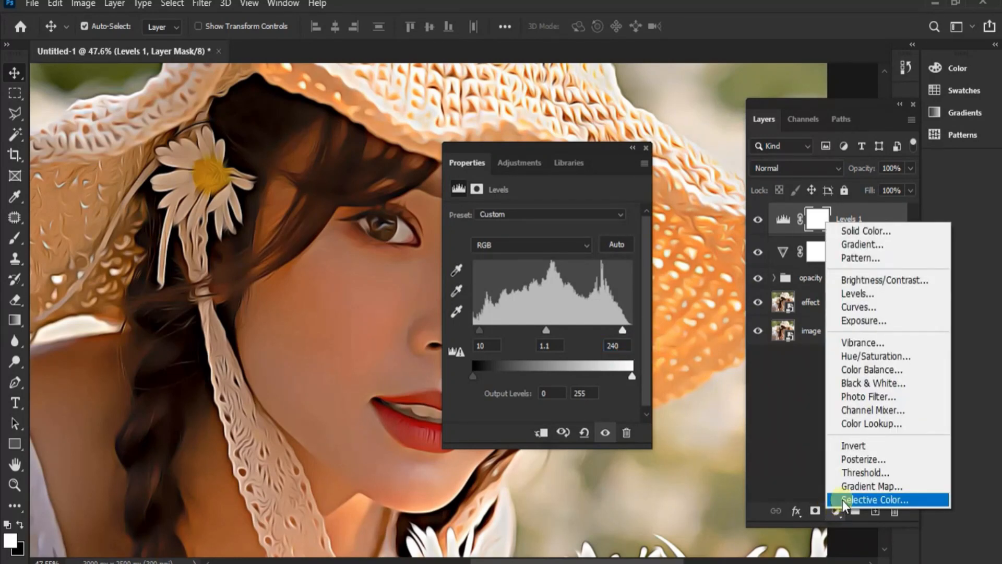
{"action": "left_click", "coordinate": [877, 369]}
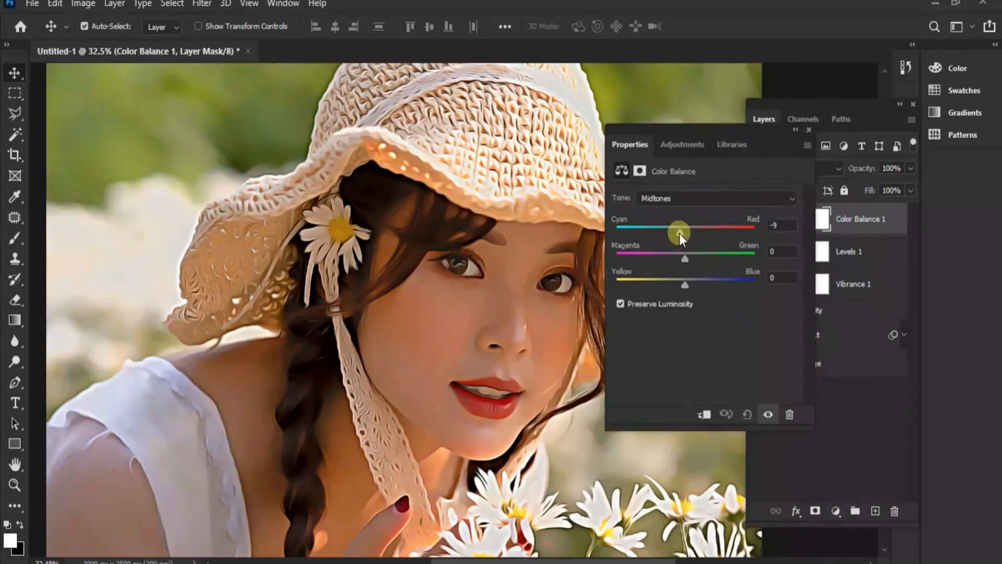
{"action": "left_click_drag", "start_coordinate": [679, 233], "coordinate": [687, 288]}
{"action": "left_click", "coordinate": [809, 130]}
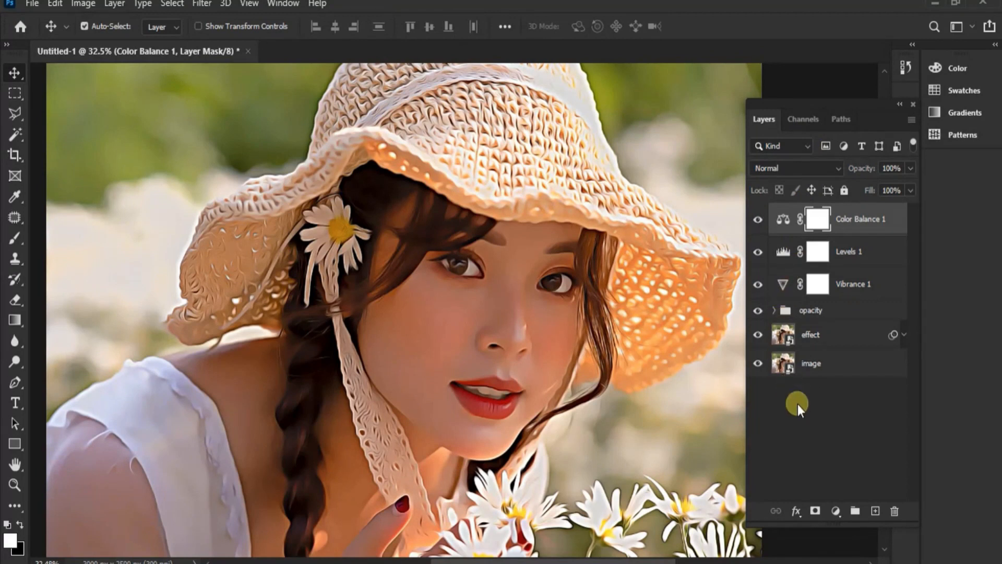
{"action": "left_click", "coordinate": [803, 415]}
{"action": "left_click", "coordinate": [820, 285]}
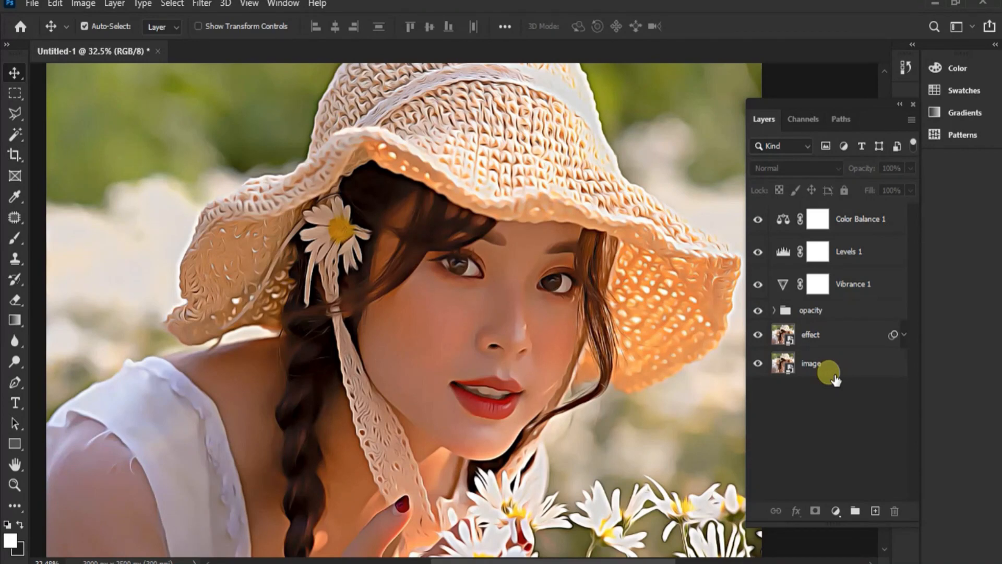
- Open the image layer's smart object contents and place picture 2 from New folder as an embedded image
{"action": "double_click", "coordinate": [783, 362]}
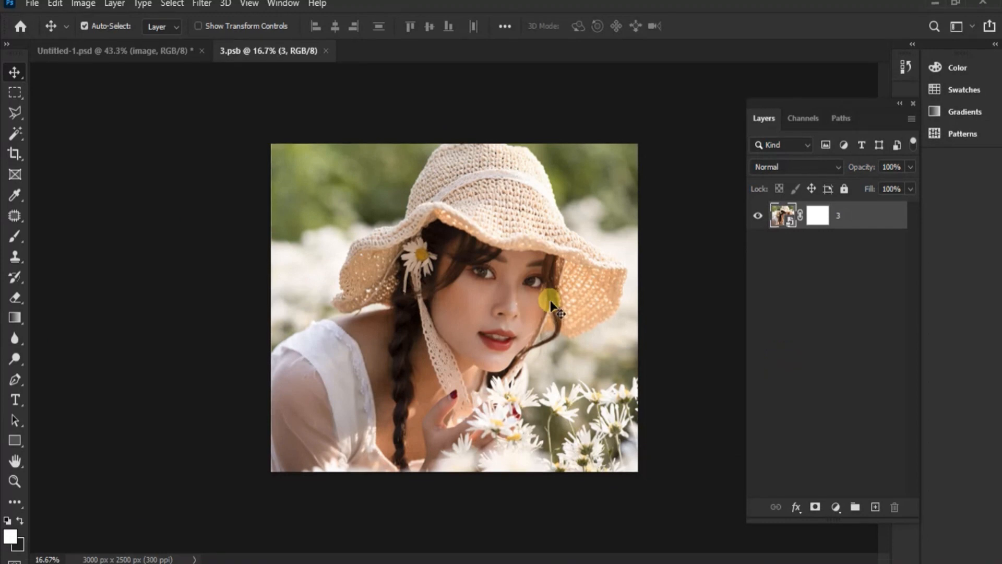
{"action": "left_click", "coordinate": [32, 5]}
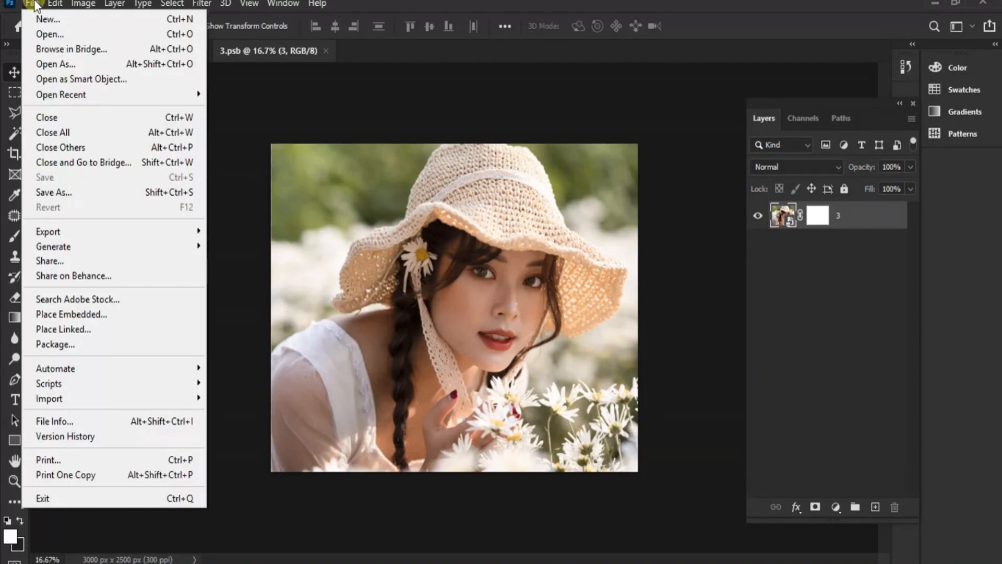
{"action": "left_click", "coordinate": [75, 315]}
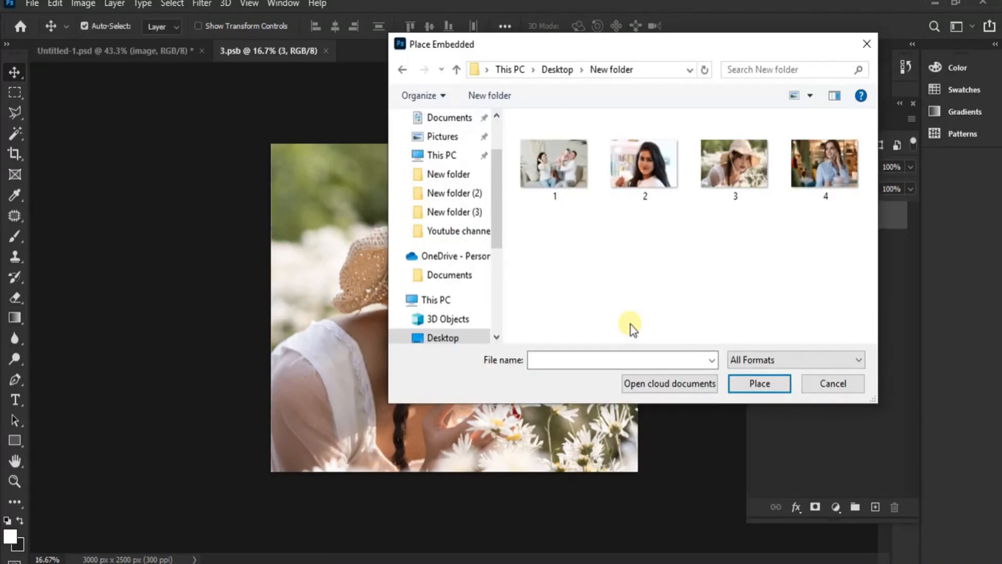
{"action": "left_click", "coordinate": [651, 193]}
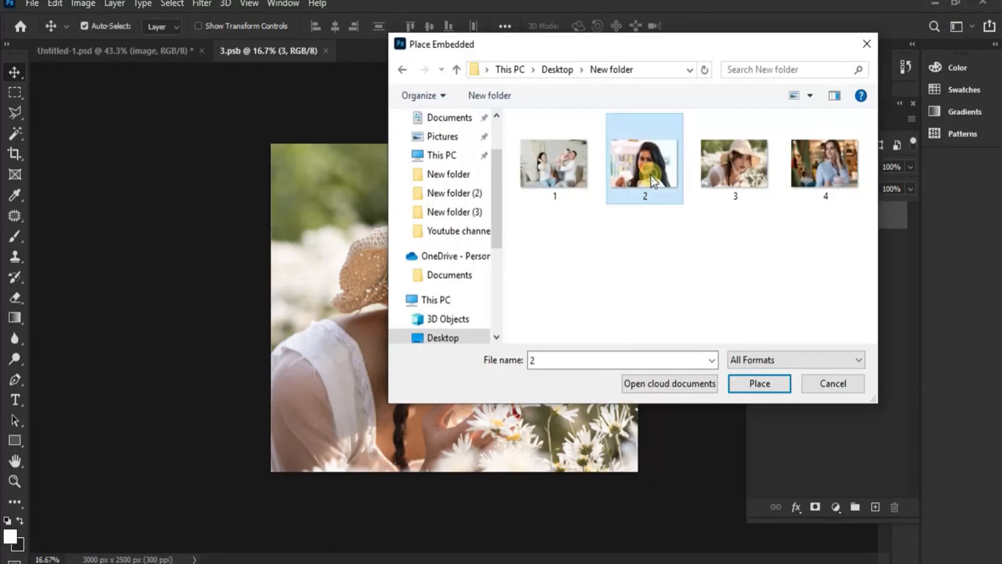
{"action": "left_click", "coordinate": [760, 383]}
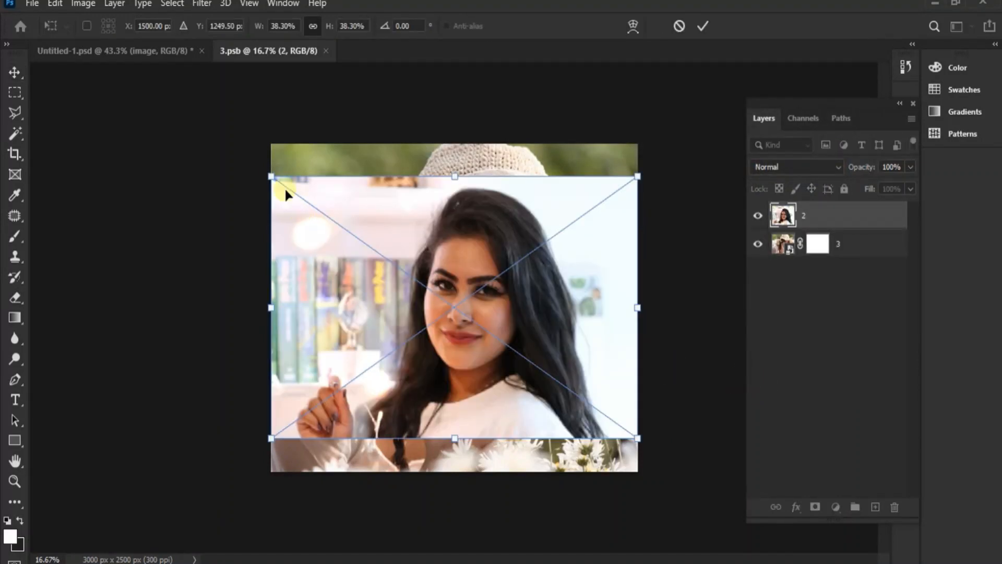
- Enlarge the placed picture 2 to cover the whole canvas and hide layer 3 beneath it
{"action": "left_click_drag", "start_coordinate": [271, 176], "coordinate": [218, 139]}
{"action": "left_click_drag", "start_coordinate": [638, 438], "coordinate": [678, 490]}
{"action": "key", "text": "Return"}
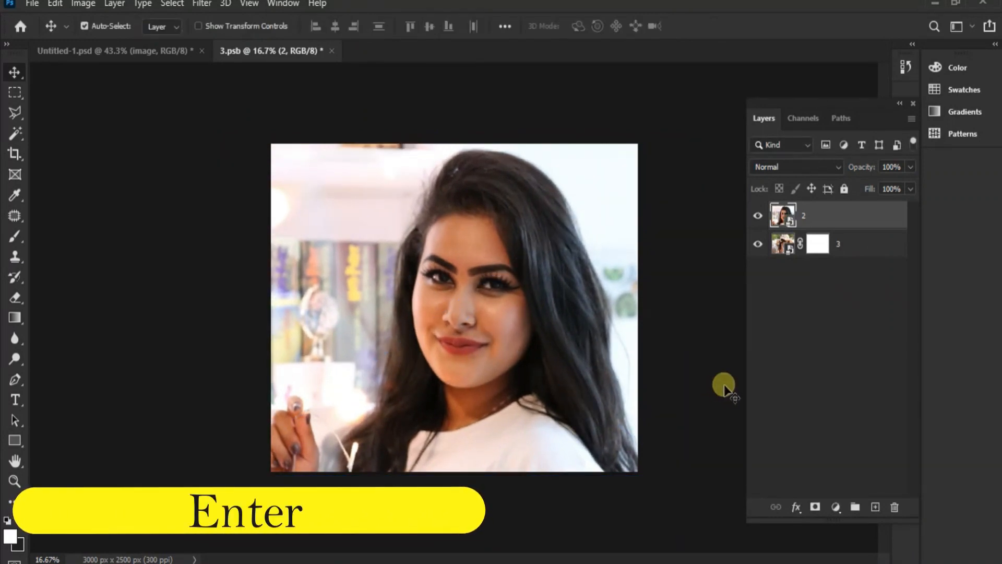
{"action": "left_click", "coordinate": [759, 247]}
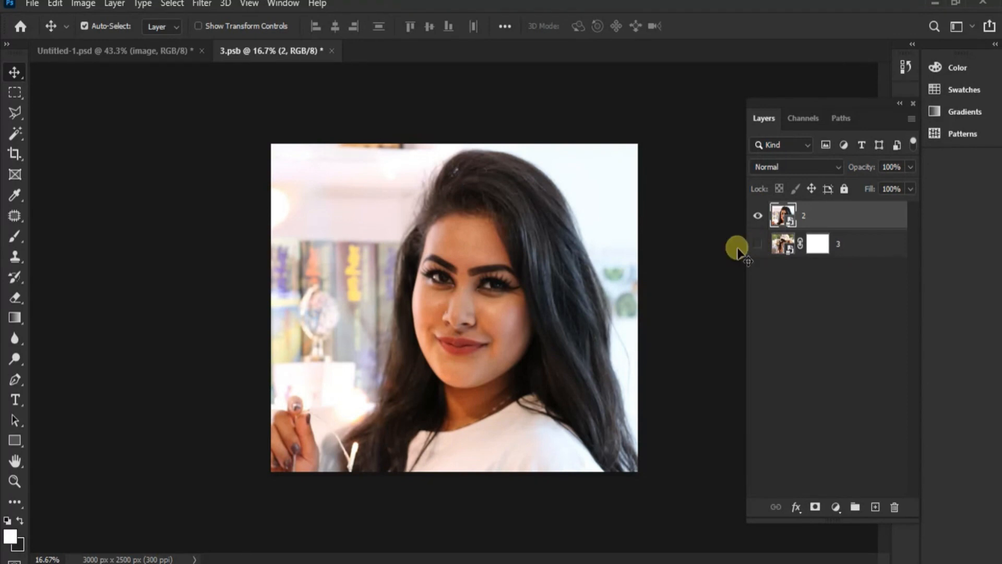
- Save the smart object contents and return to the Untitled-1.psd document to view the updated effect
{"action": "left_click", "coordinate": [32, 3]}
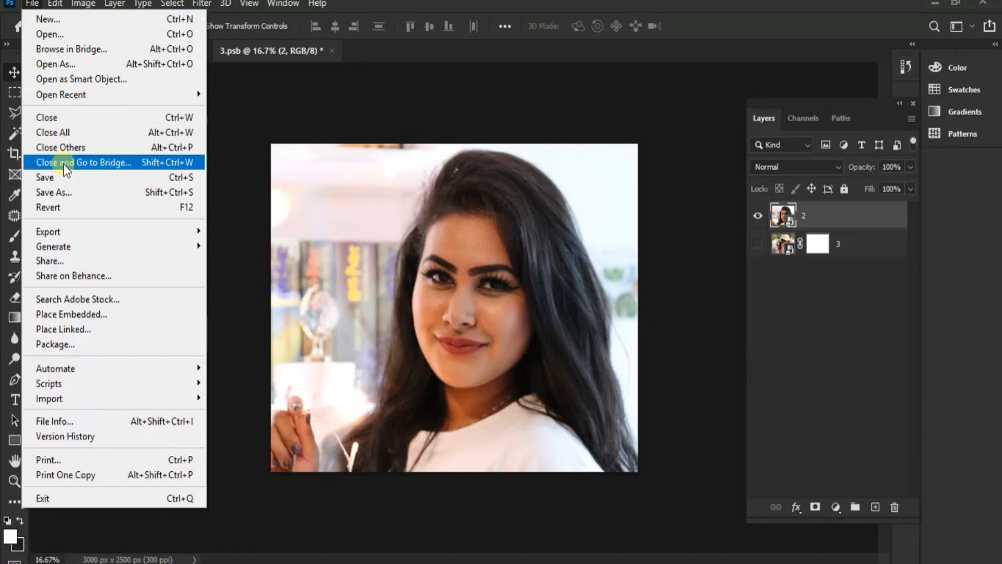
{"action": "left_click", "coordinate": [68, 181]}
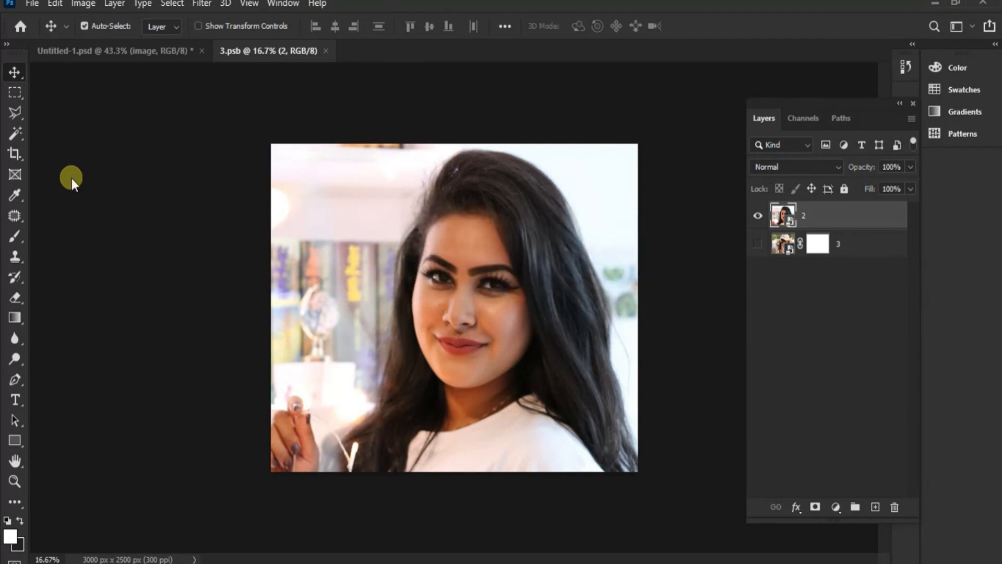
{"action": "left_click", "coordinate": [126, 52]}
{"action": "scroll", "coordinate": [334, 240], "scroll_direction": "down", "scroll_amount": 4}
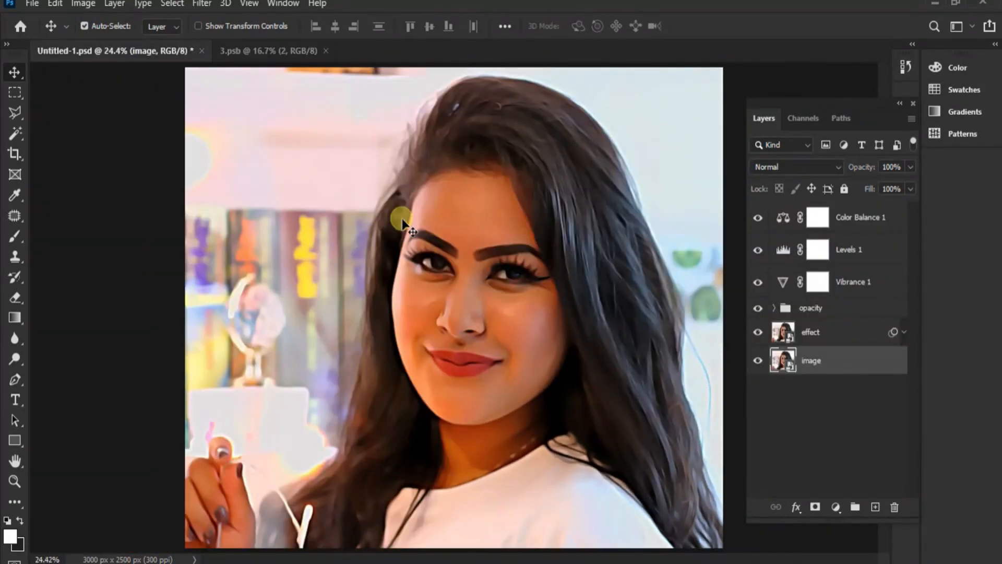
{"action": "scroll", "coordinate": [404, 222], "scroll_direction": "down", "scroll_amount": 1}
{"action": "scroll", "coordinate": [646, 319], "scroll_direction": "up", "scroll_amount": 1}
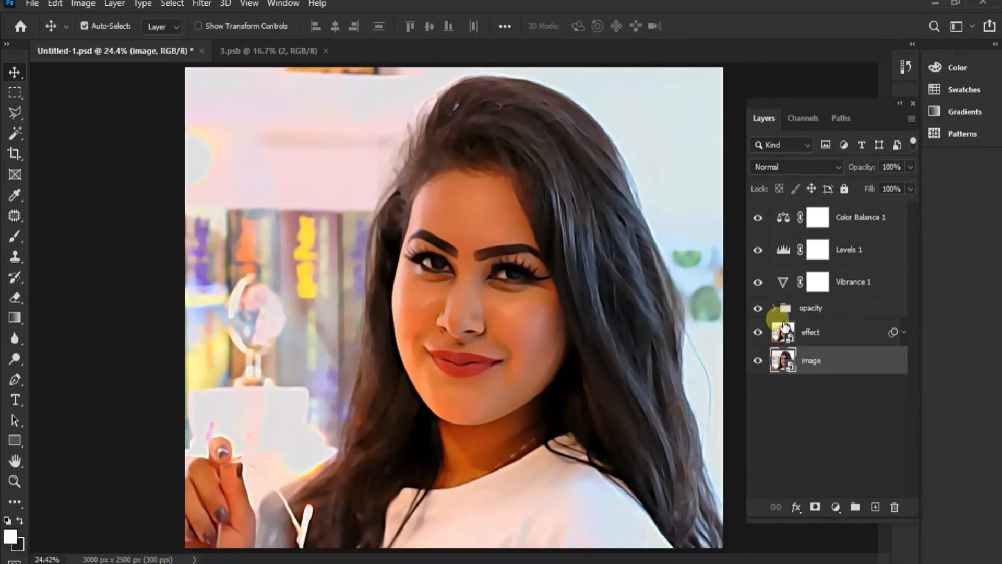
- Set the opacity of the smudge layer inside the opacity group to 24%
{"action": "left_click", "coordinate": [775, 308]}
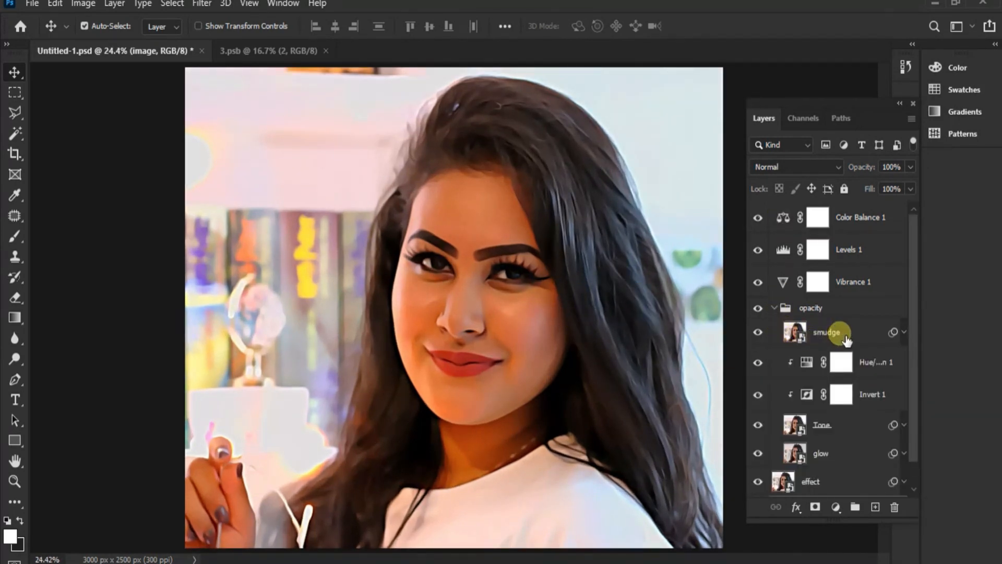
{"action": "left_click", "coordinate": [805, 340]}
{"action": "left_click", "coordinate": [908, 166]}
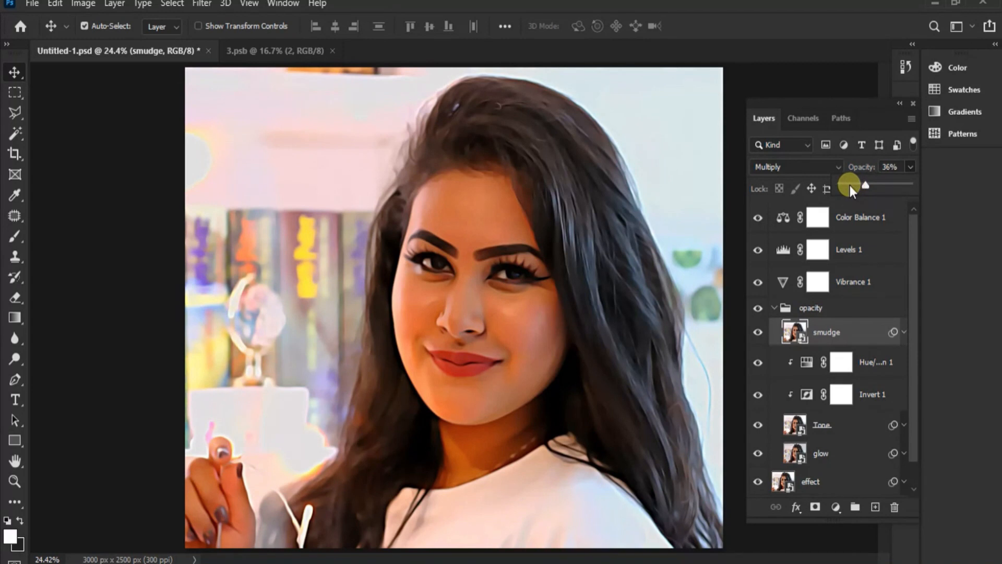
{"action": "left_click_drag", "start_coordinate": [850, 193], "coordinate": [858, 192]}
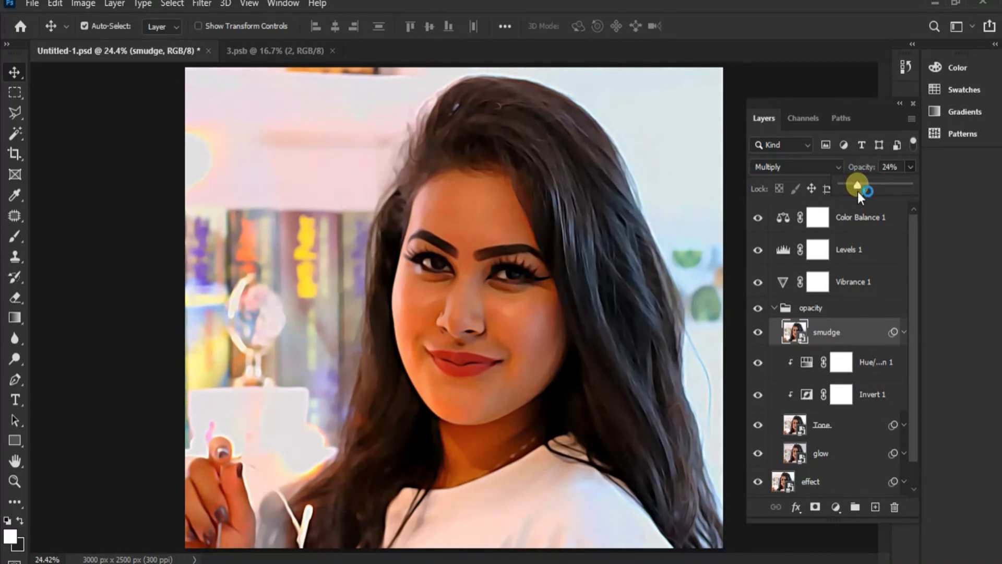